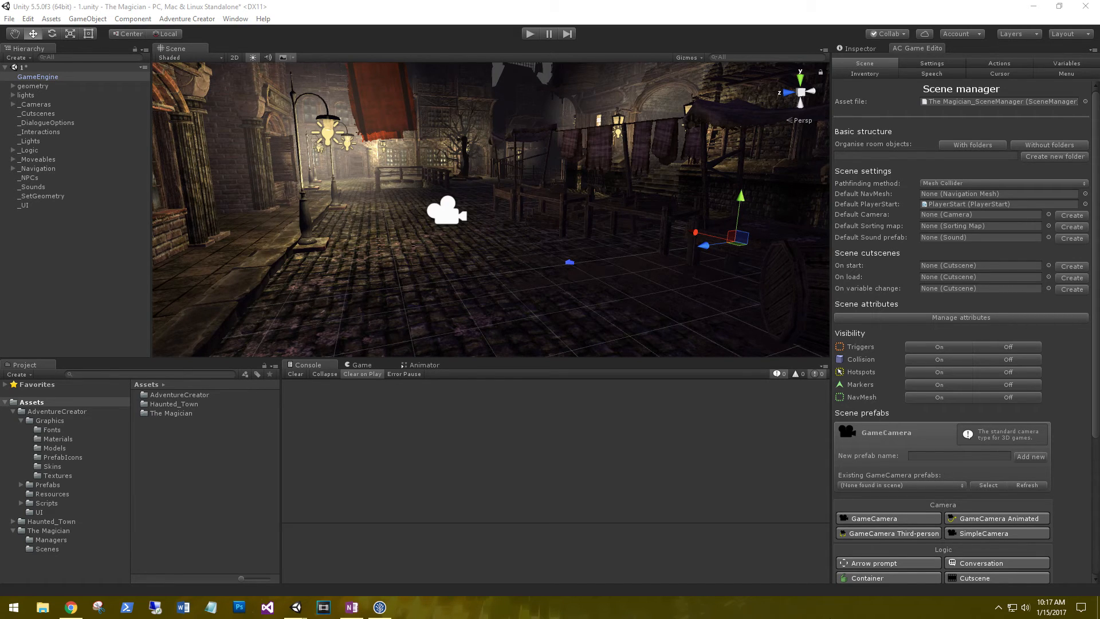
Switch to Mixamo in the browser and choose the Galtrilian character from the store's character collection.
left_click(71, 607)
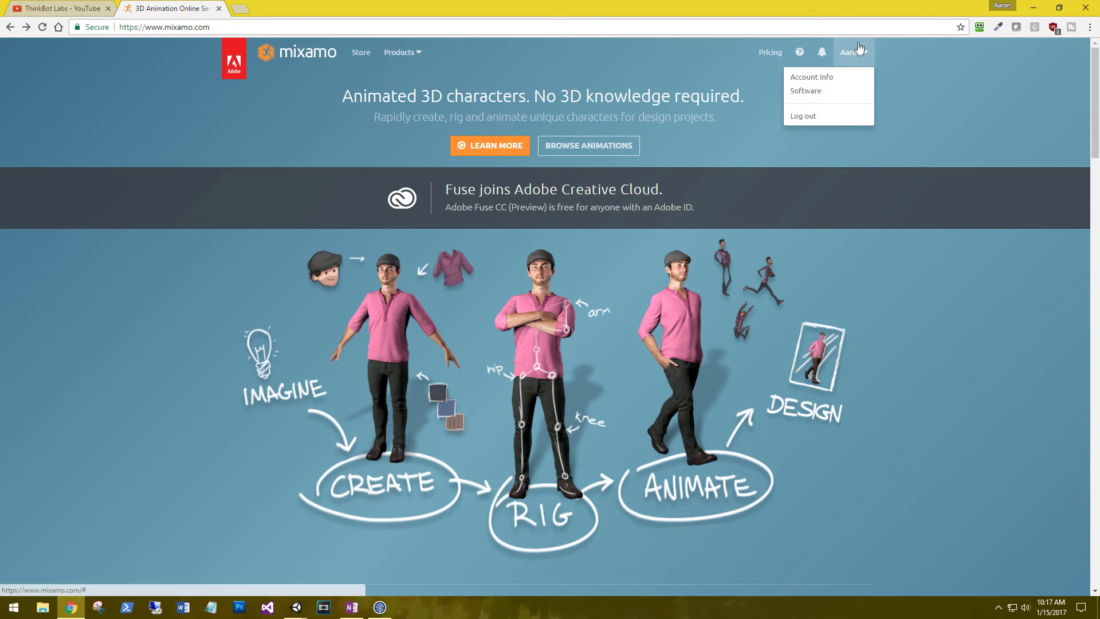
left_click(361, 53)
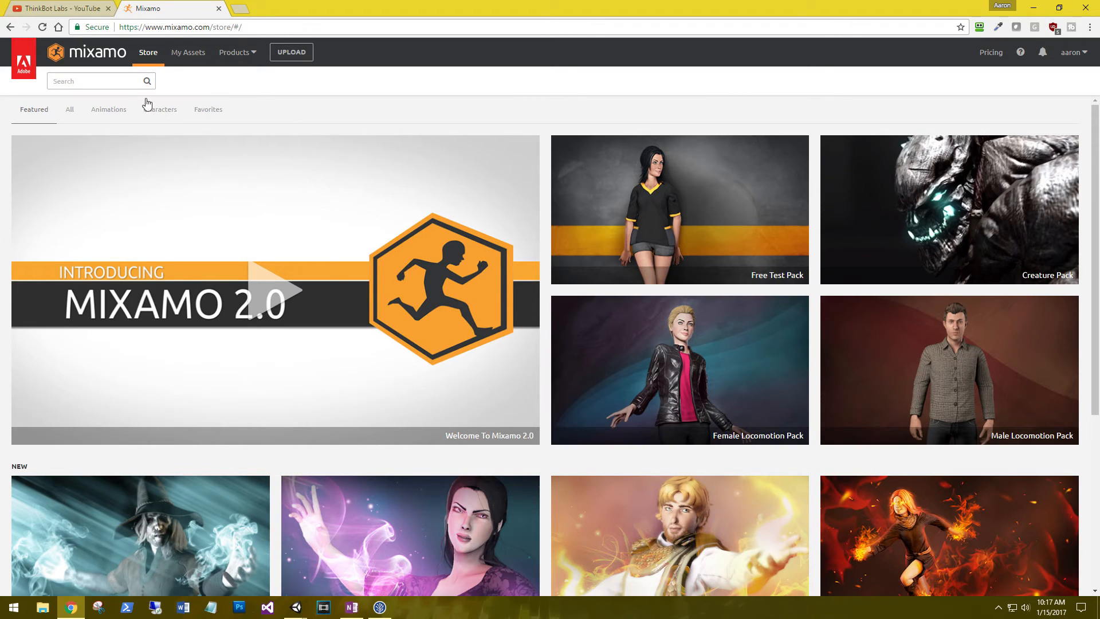
left_click(160, 109)
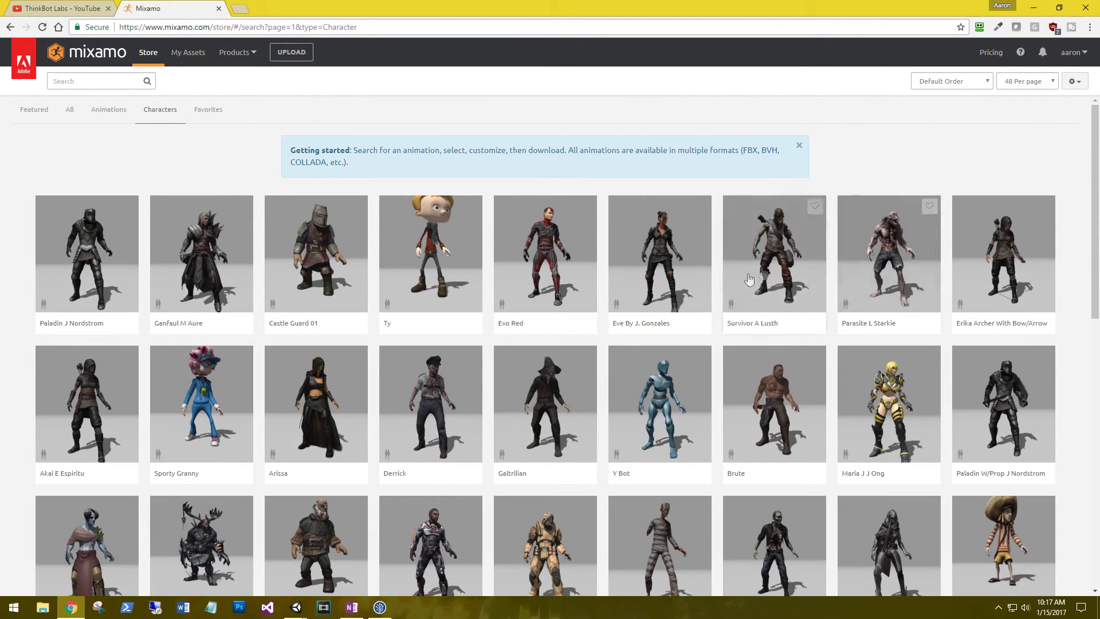
scroll(522, 315, "down", 2)
scroll(521, 315, "down", 1)
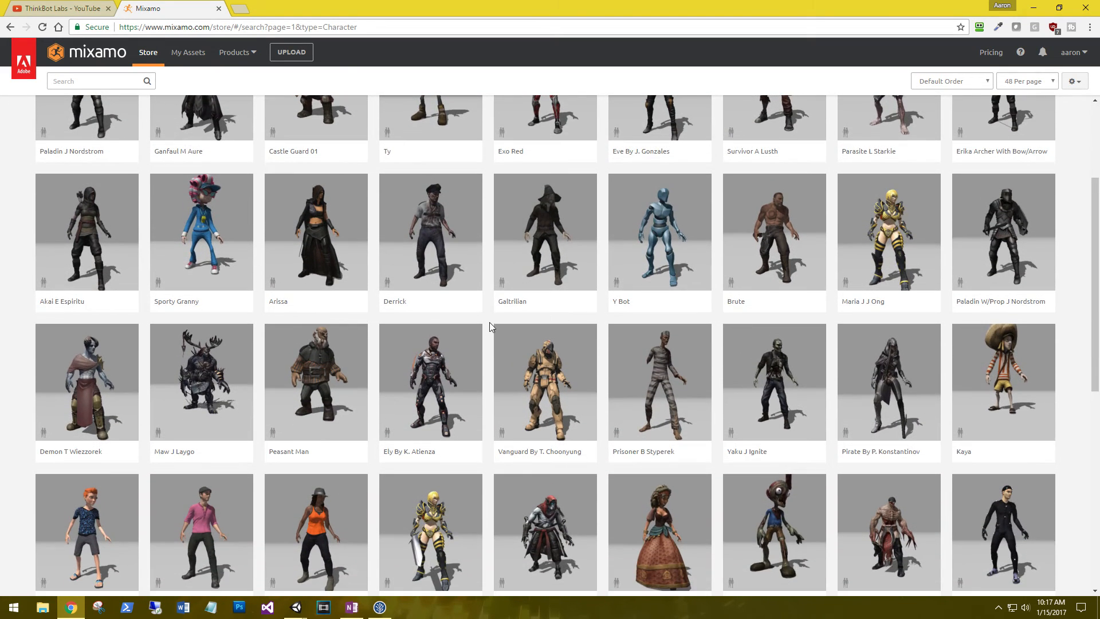
left_click(538, 231)
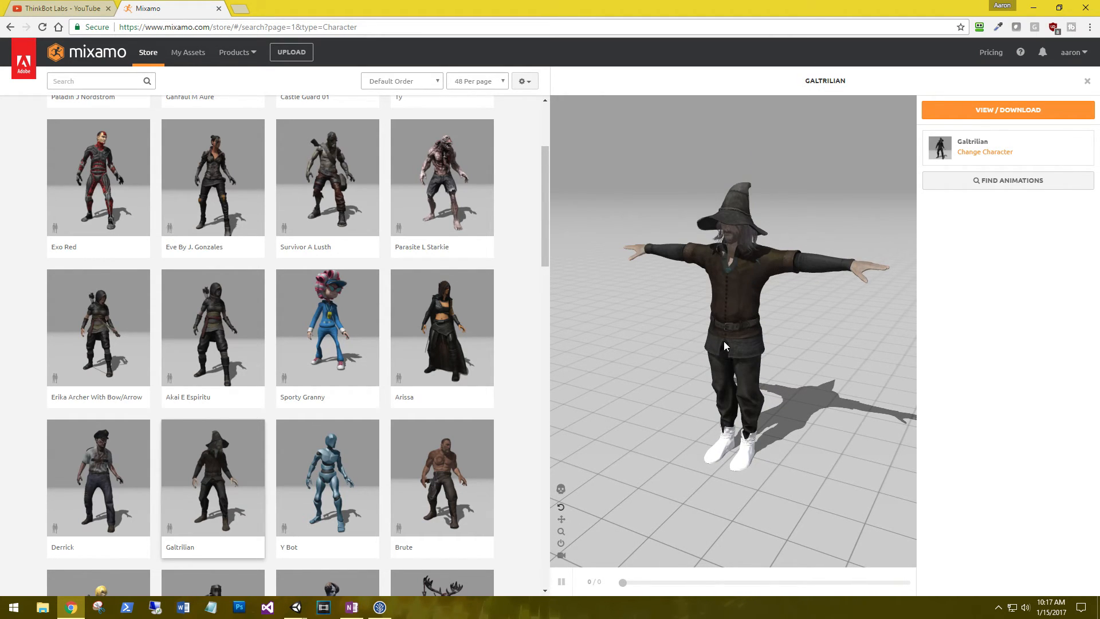
mouse_move(728, 338)
left_mouse_down()
mouse_move(796, 314)
mouse_move(676, 321)
mouse_move(741, 325)
mouse_move(719, 335)
left_mouse_up()
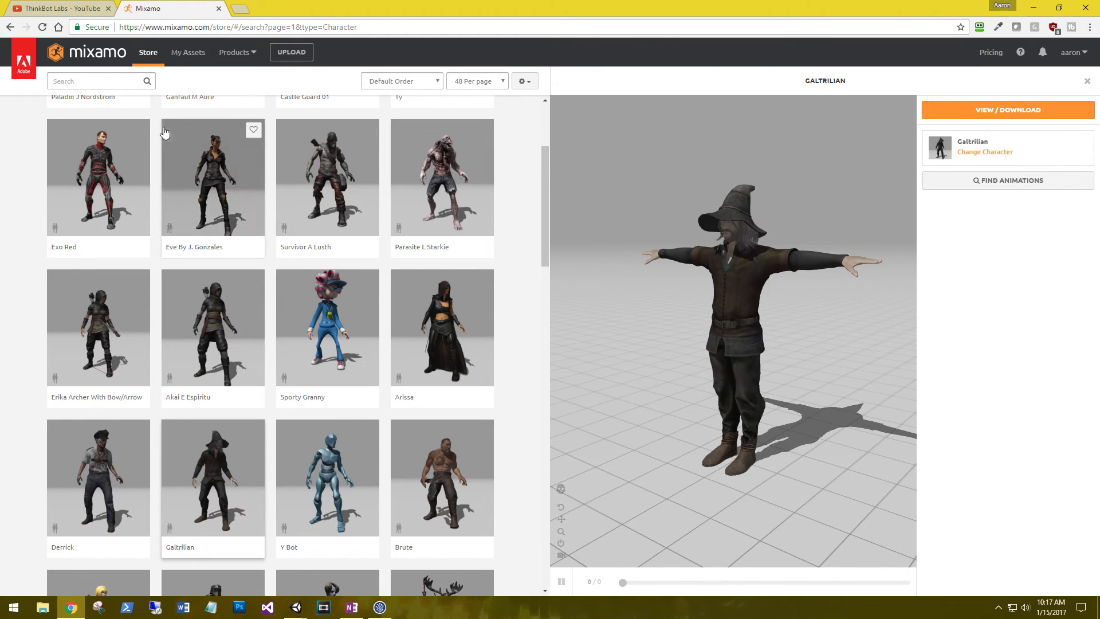
Apply the Pro Magic Pack from the store's new featured packs to the Galtrilian character.
left_click(148, 52)
scroll(262, 174, "down", 3)
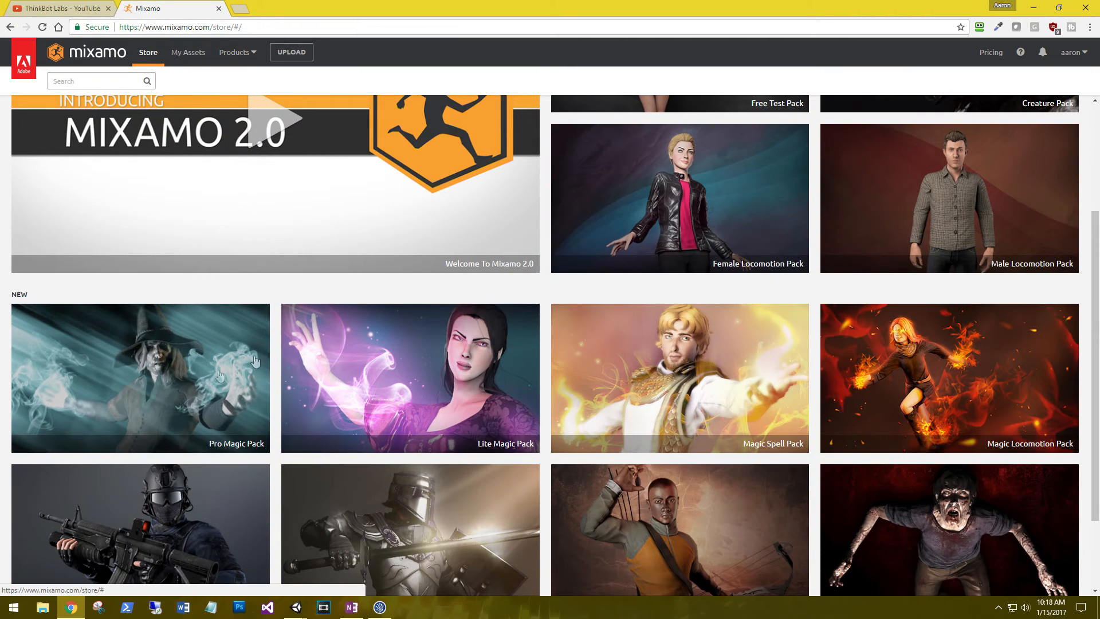
left_click(167, 373)
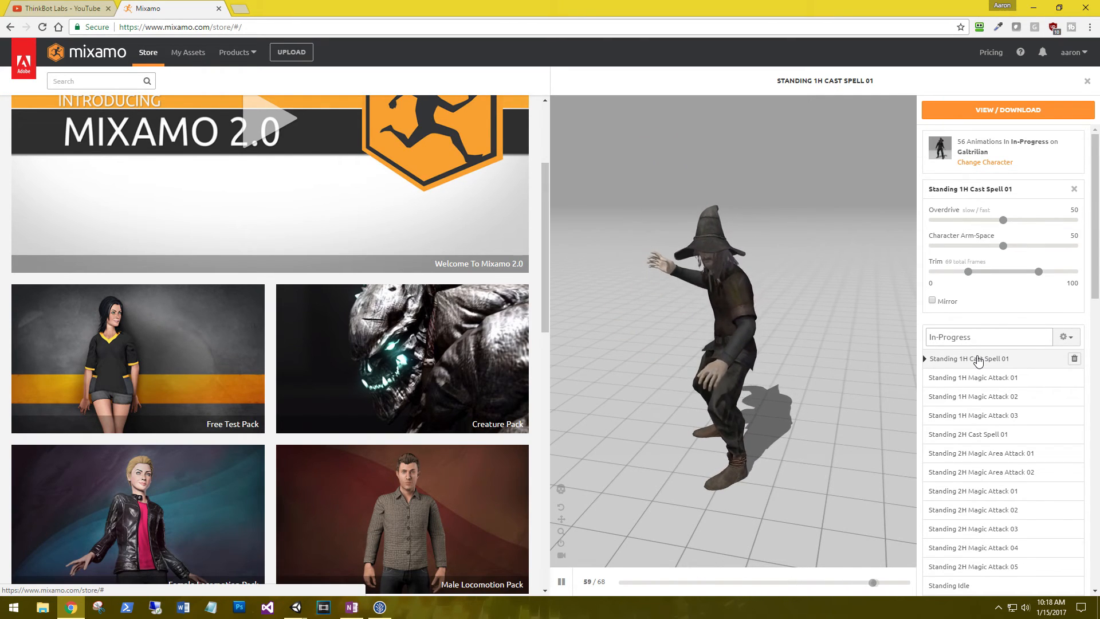
Name the in-progress animation pack Galtrilian_Pro_Magic and save it.
left_click(979, 335)
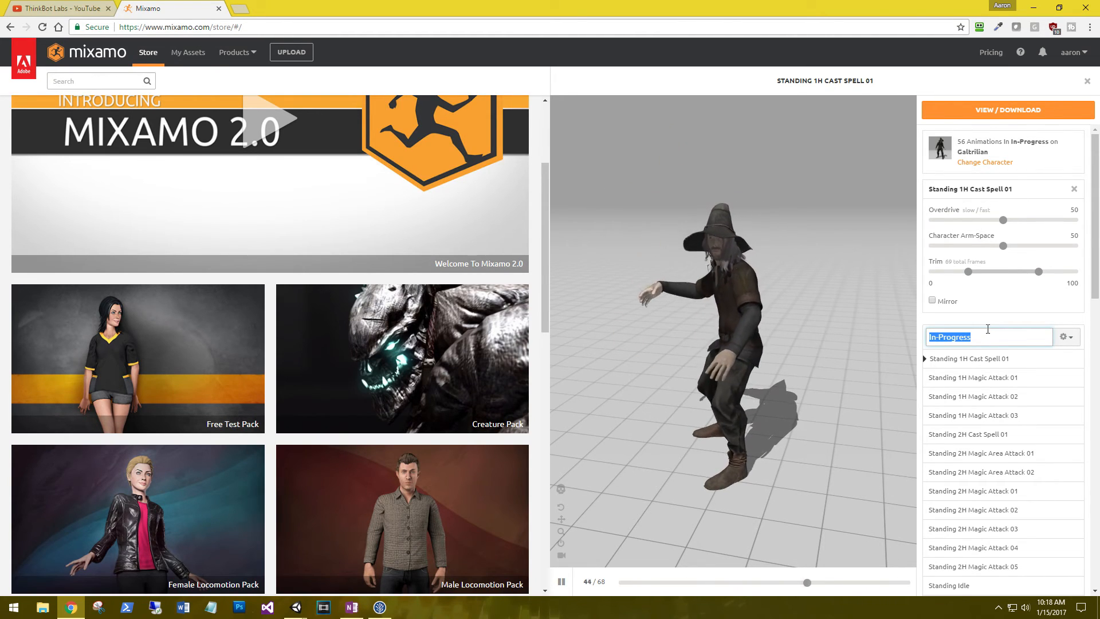
type("Galtrilian_Pro_Magic")
key("Return")
left_click(1067, 336)
left_click(1025, 358)
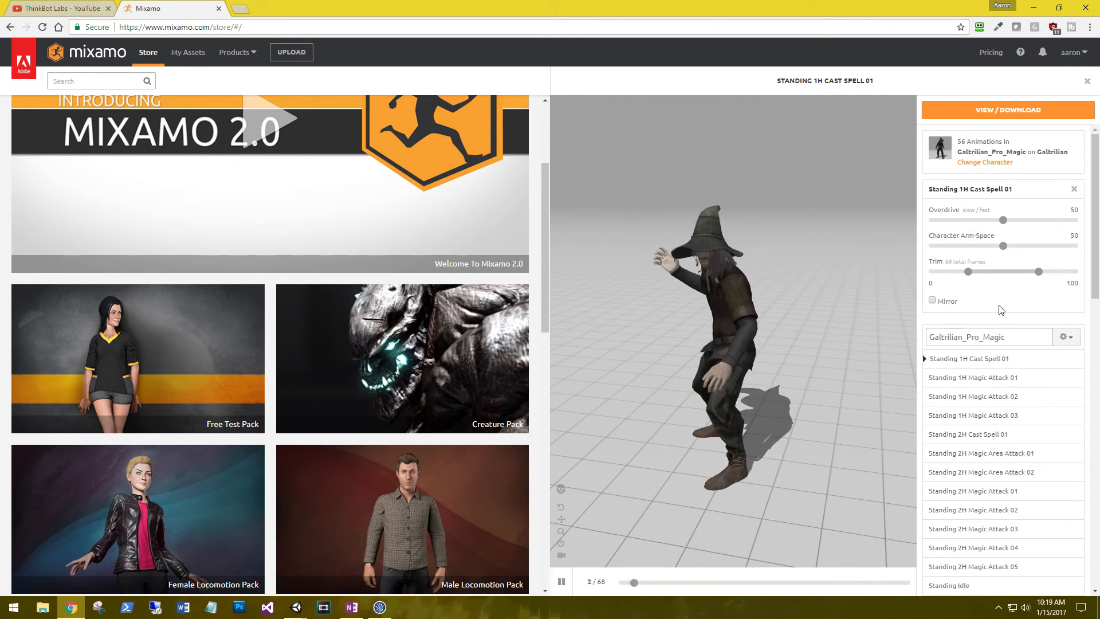
Get the Galtrilian_Pro_Magic pack and queue its download as FBX in T-Pose, 30 frames per second, without keyframe reduction.
left_click(1010, 110)
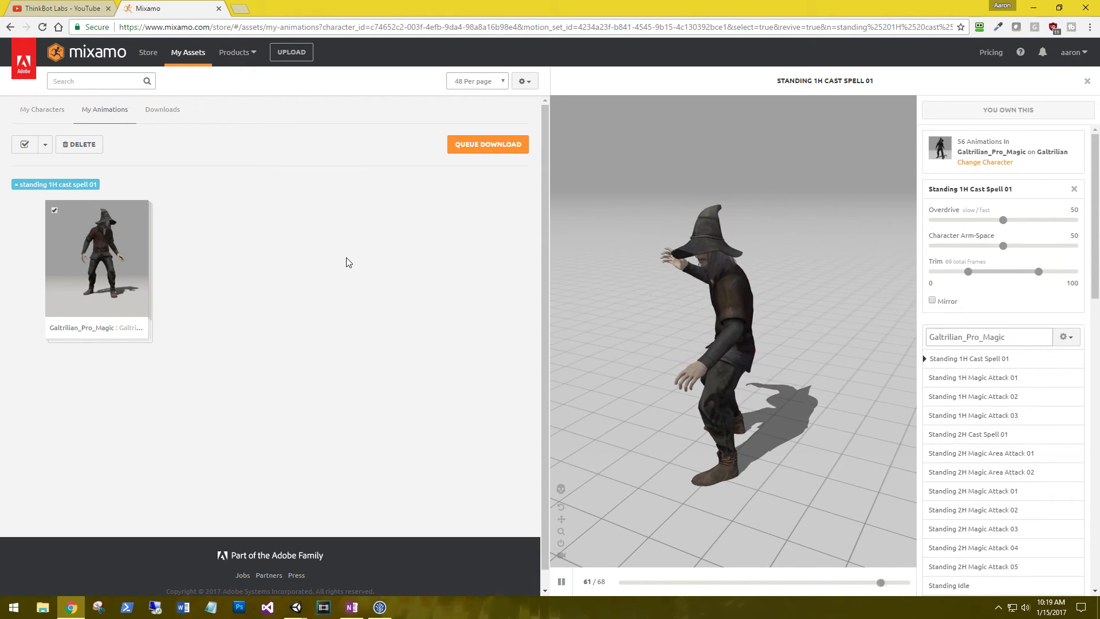
left_click(480, 148)
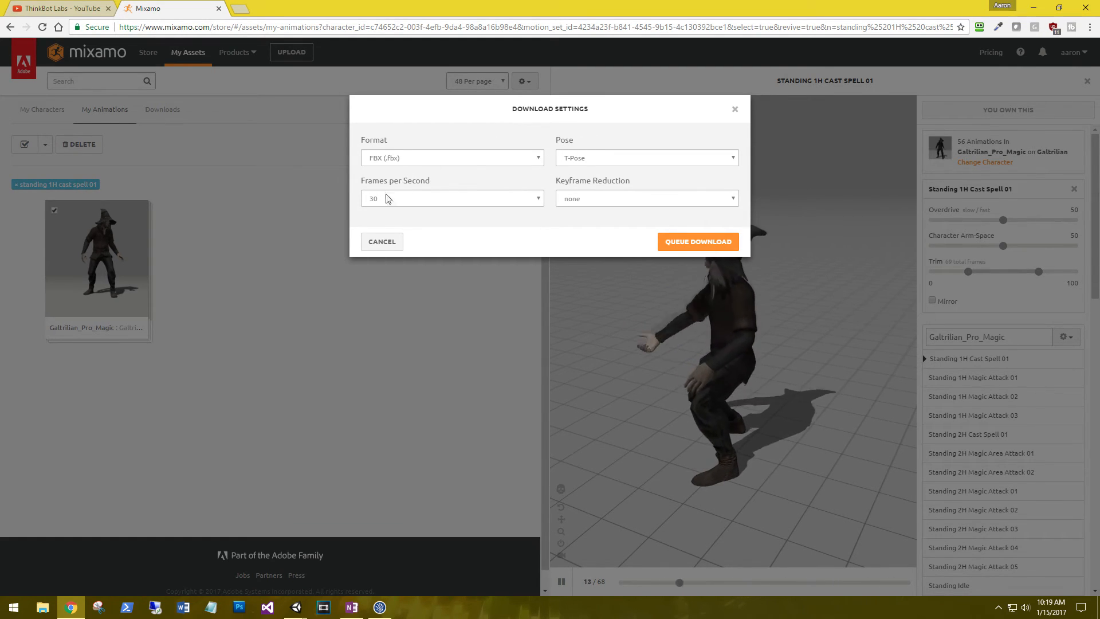
left_click(684, 244)
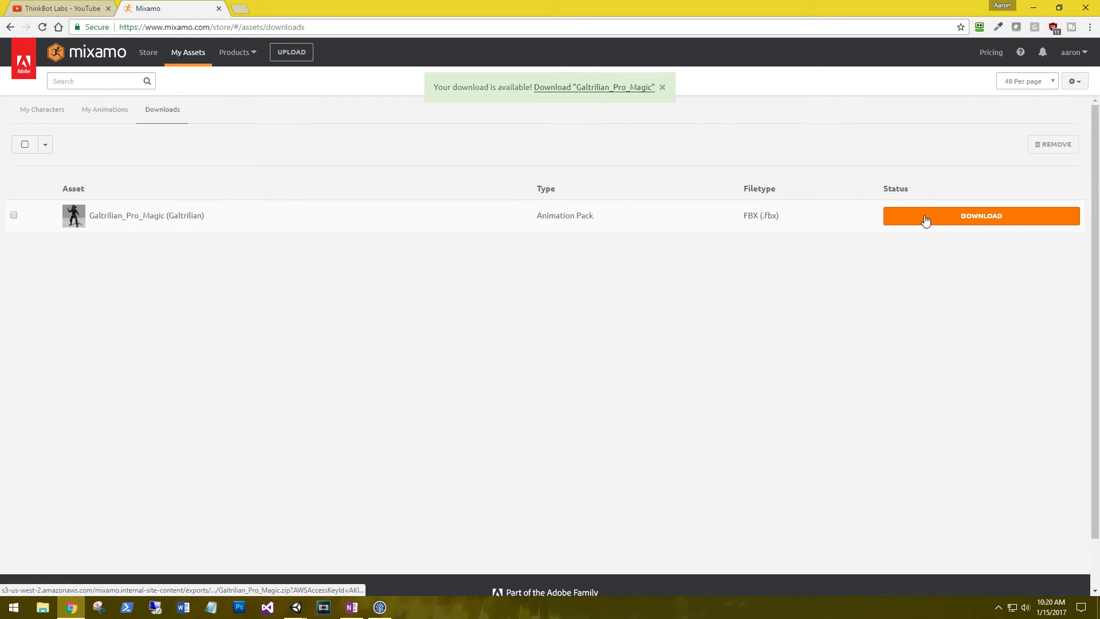
Save Galtrilian_Pro_Magic.zip to the Downloads folder and show the extracted pack's folder in File Explorer.
left_click(926, 220)
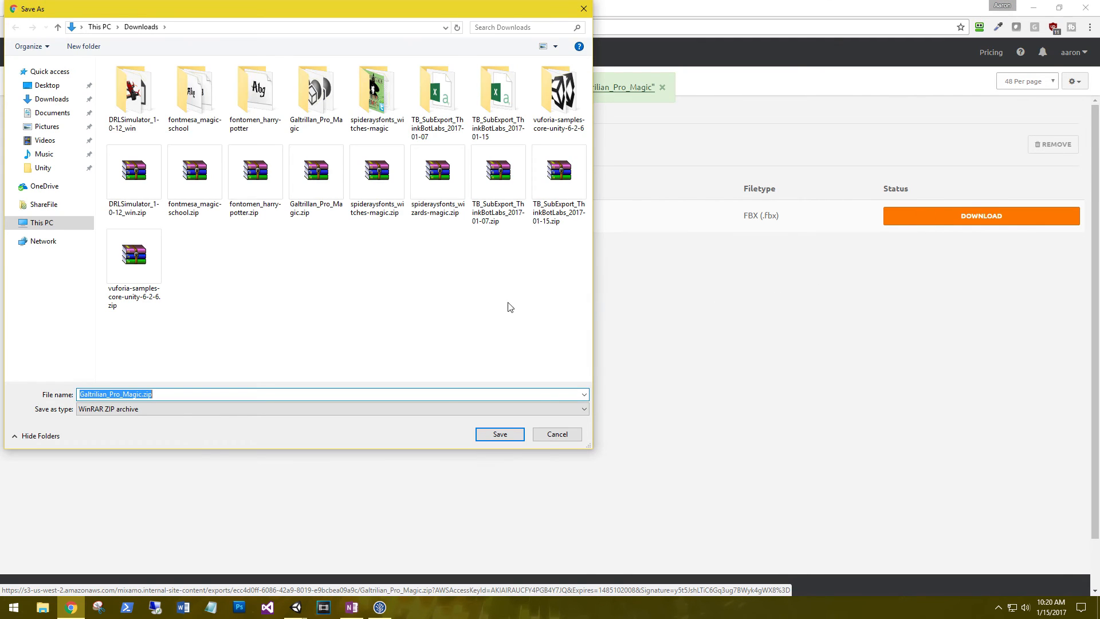
left_click(499, 435)
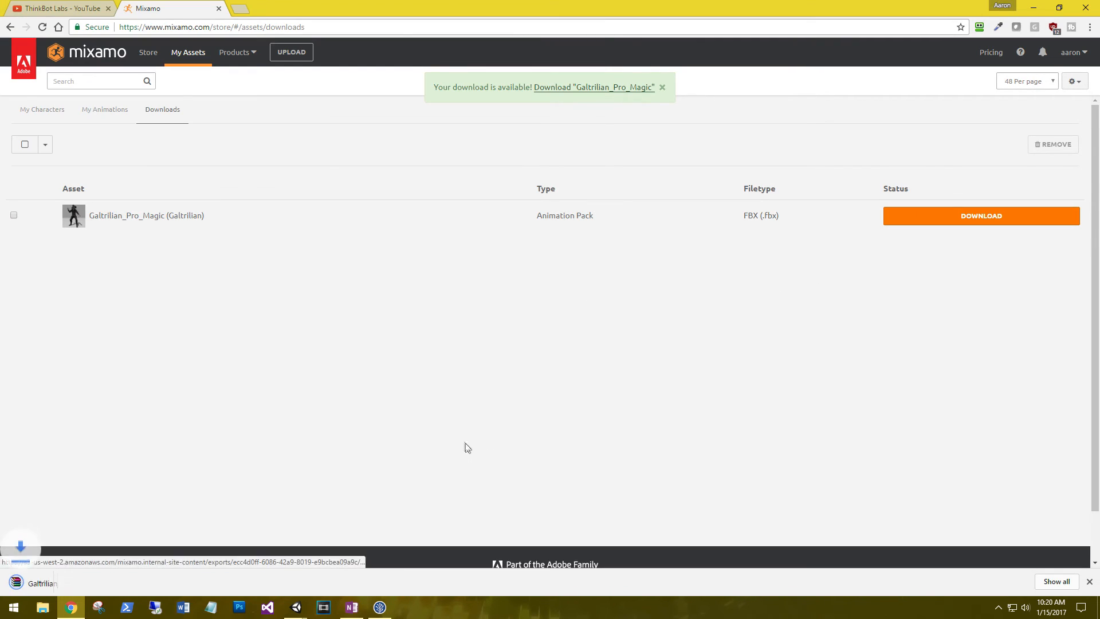
left_click(118, 583)
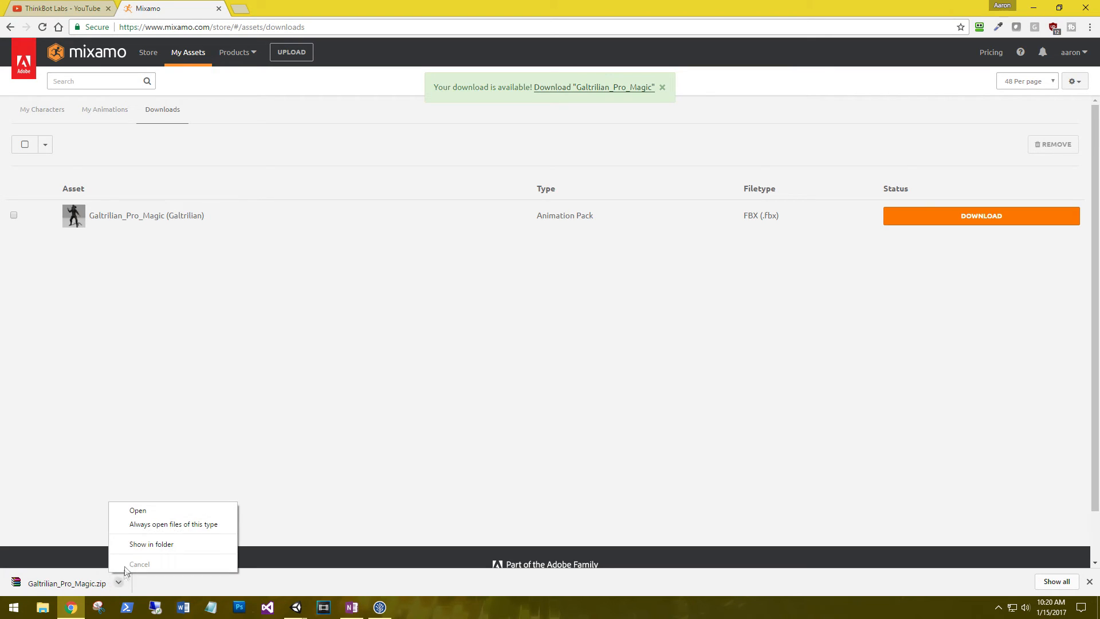
left_click(140, 545)
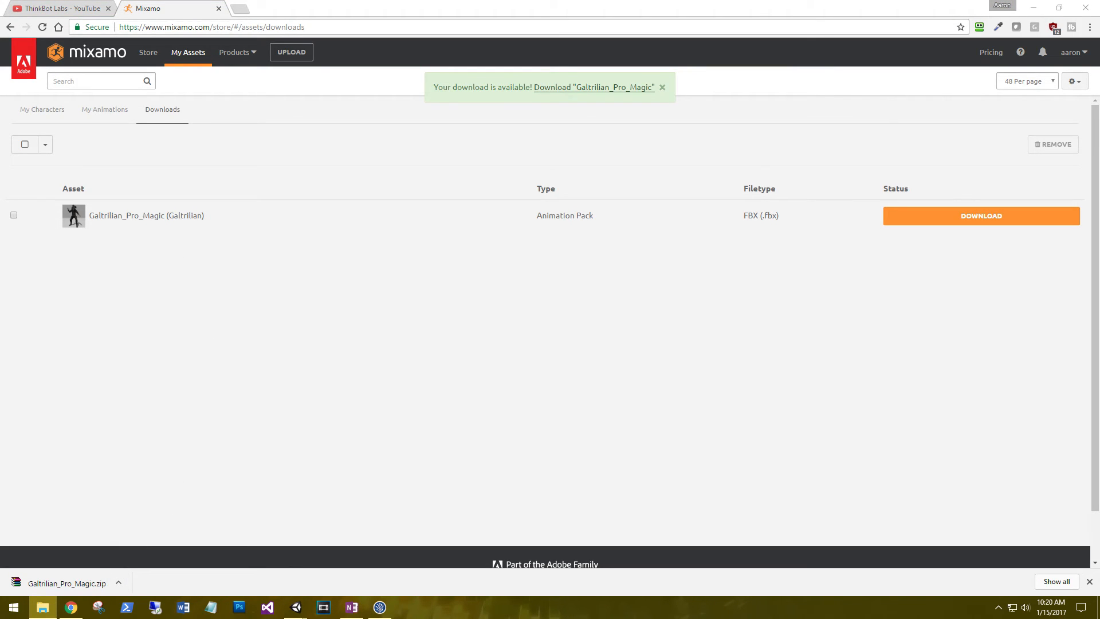
left_click_drag(302, 93, 369, 82)
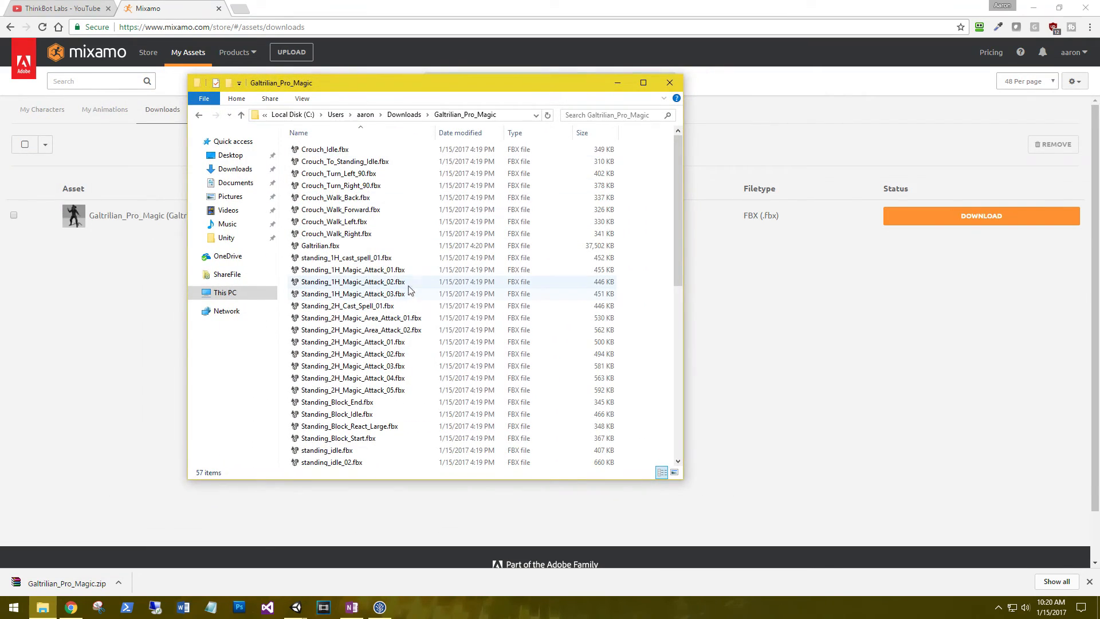
Look through the extracted Galtrilian_Pro_Magic folder and select all of its FBX files.
left_click(366, 247)
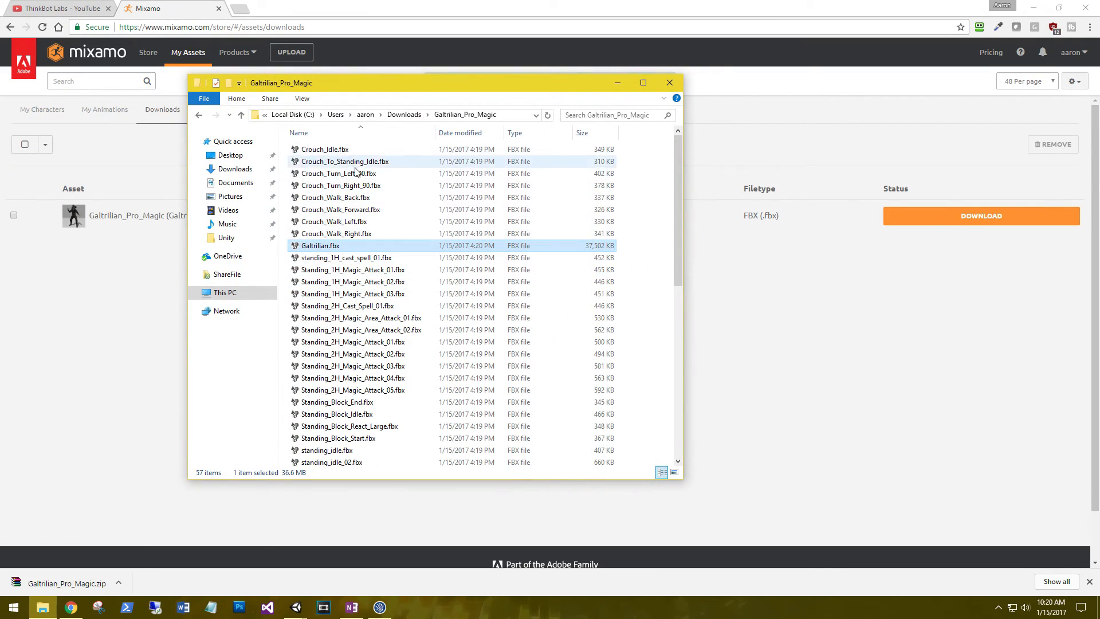
scroll(341, 344, "down", 5)
scroll(367, 355, "up", 5)
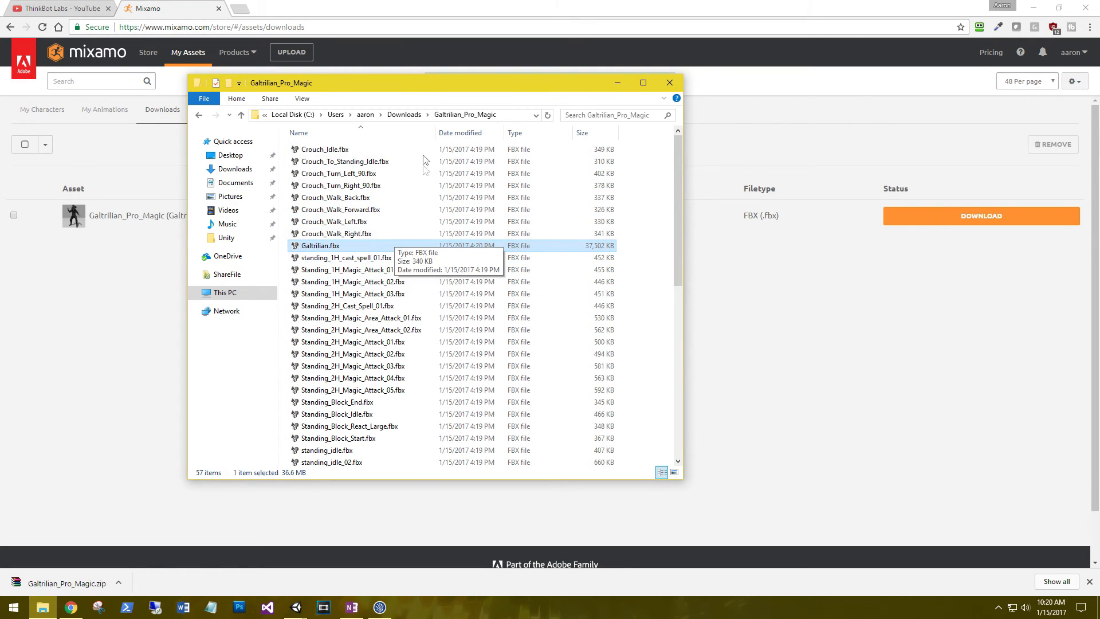
left_click(399, 222)
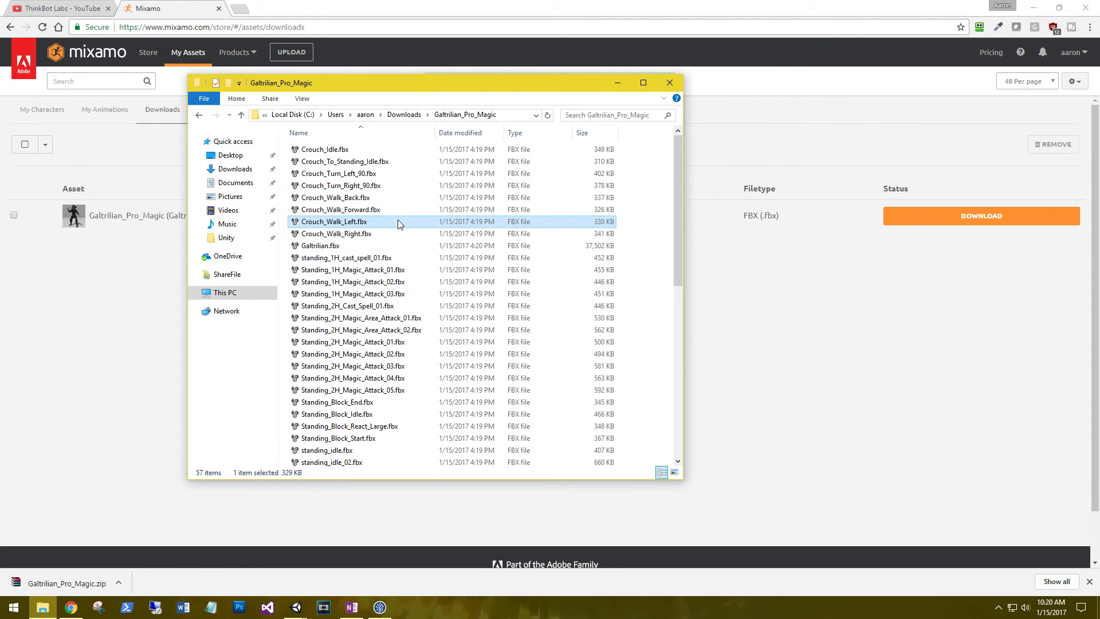
key("ctrl+a")
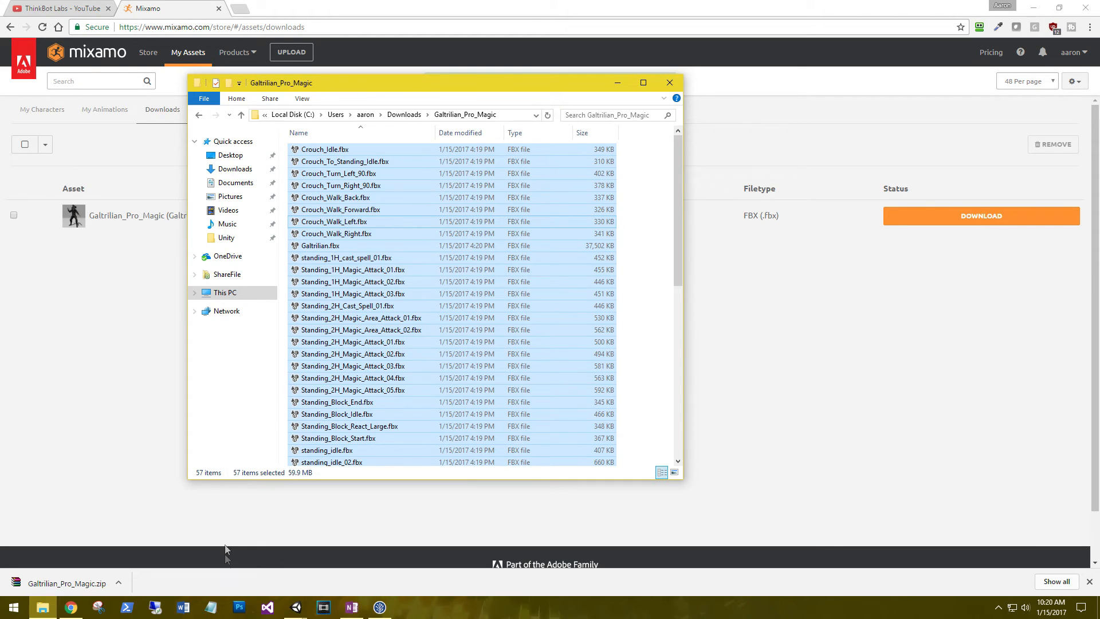
Switch to Unity, create a folder named Characters inside The Magician assets folder and open it.
left_click(294, 608)
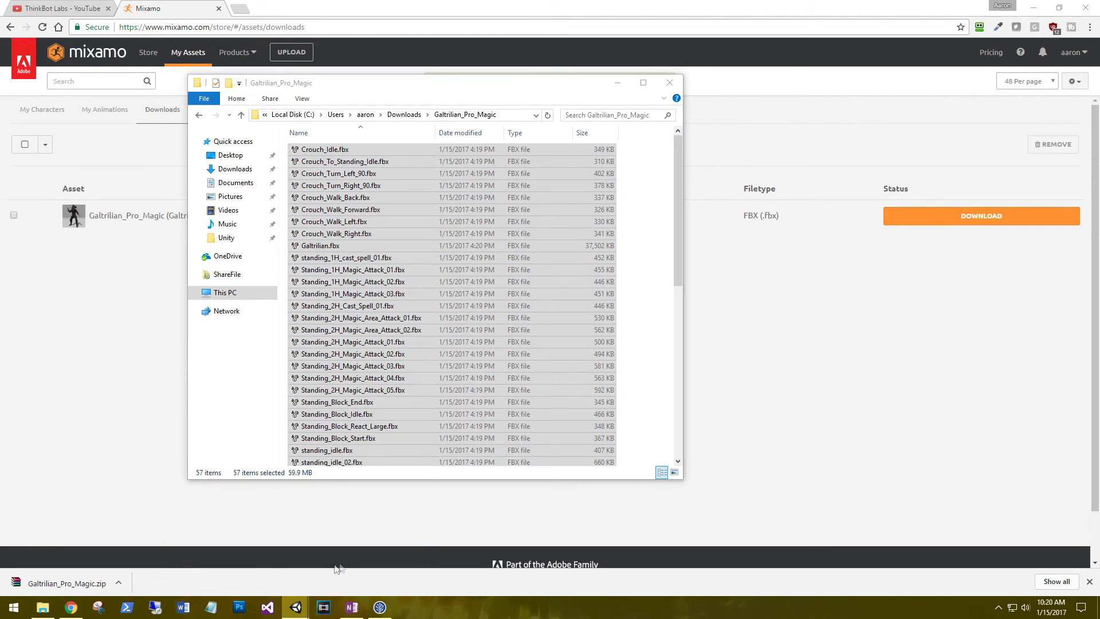
left_click(240, 569)
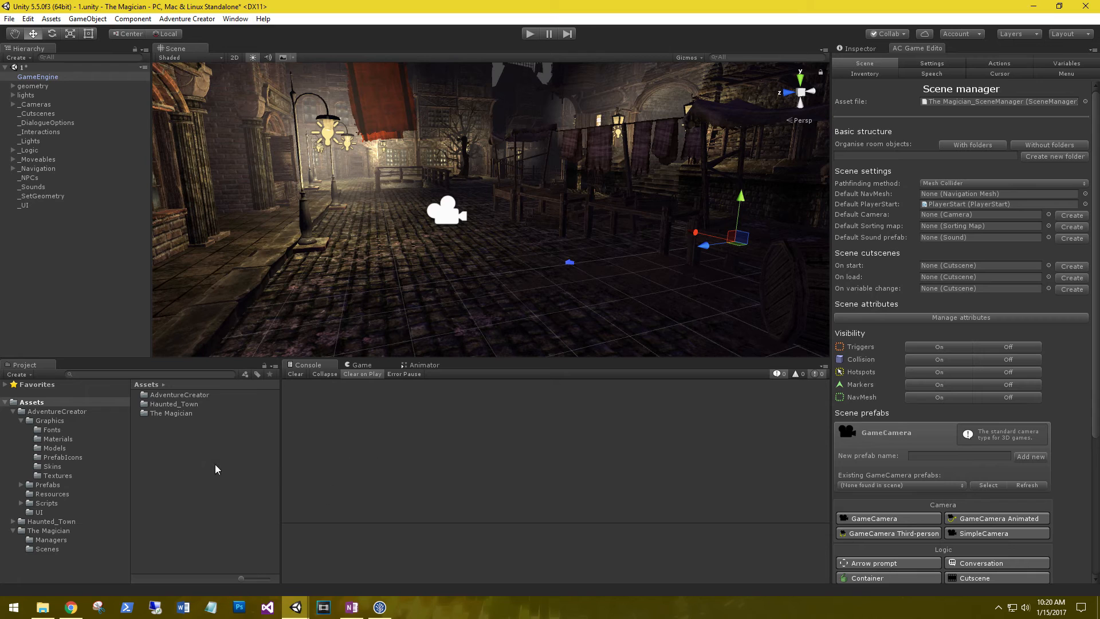
left_click(12, 411)
left_click(49, 430)
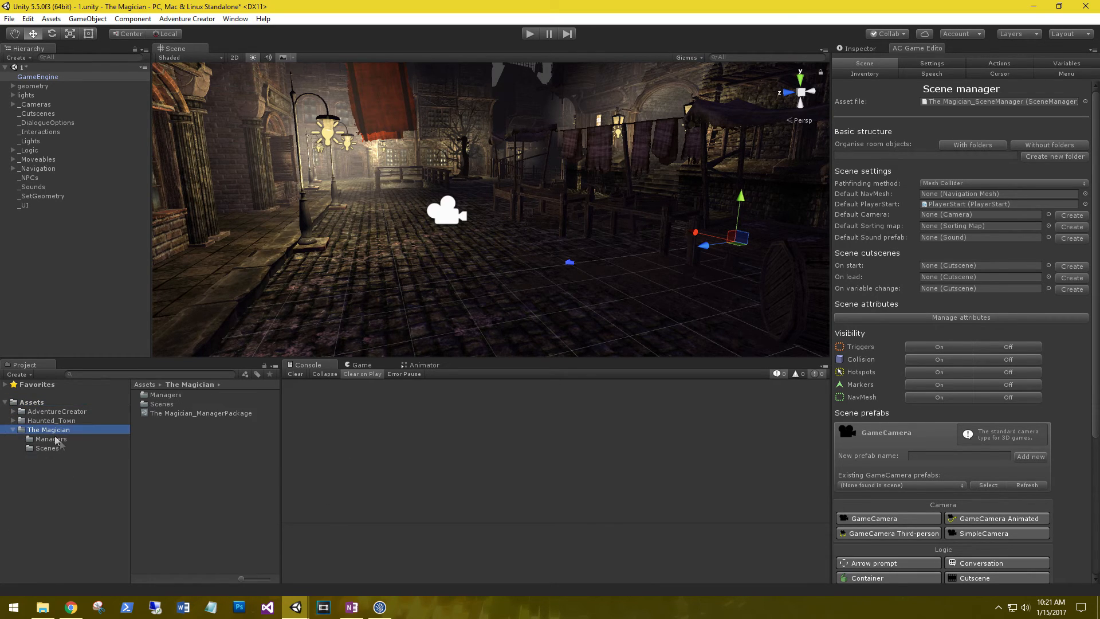
right_click(178, 476)
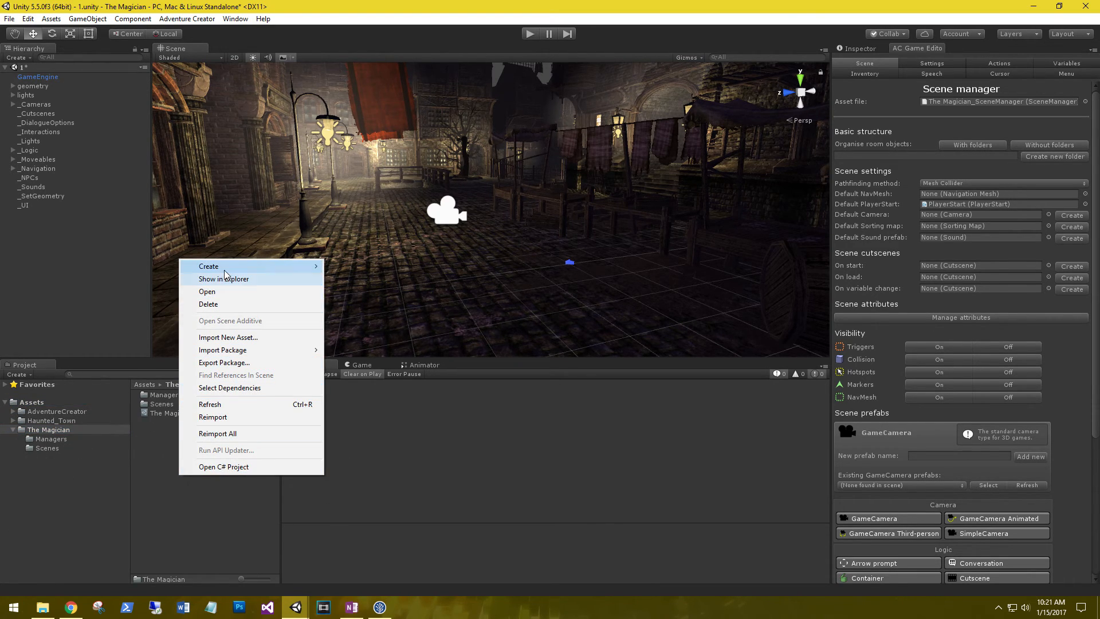
left_click(366, 267)
type("Characters")
key("Return")
key("Return")
Create a folder named Galtrilian inside the Characters folder and open it.
right_click(183, 415)
mouse_move(252, 204)
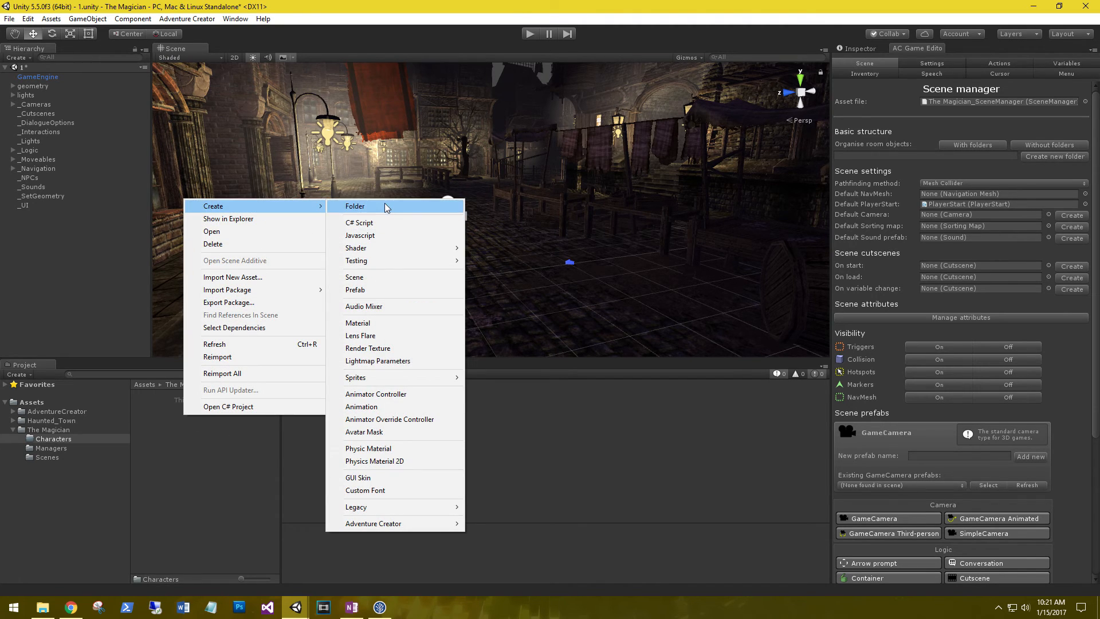
left_click(384, 205)
type("Galtrilian")
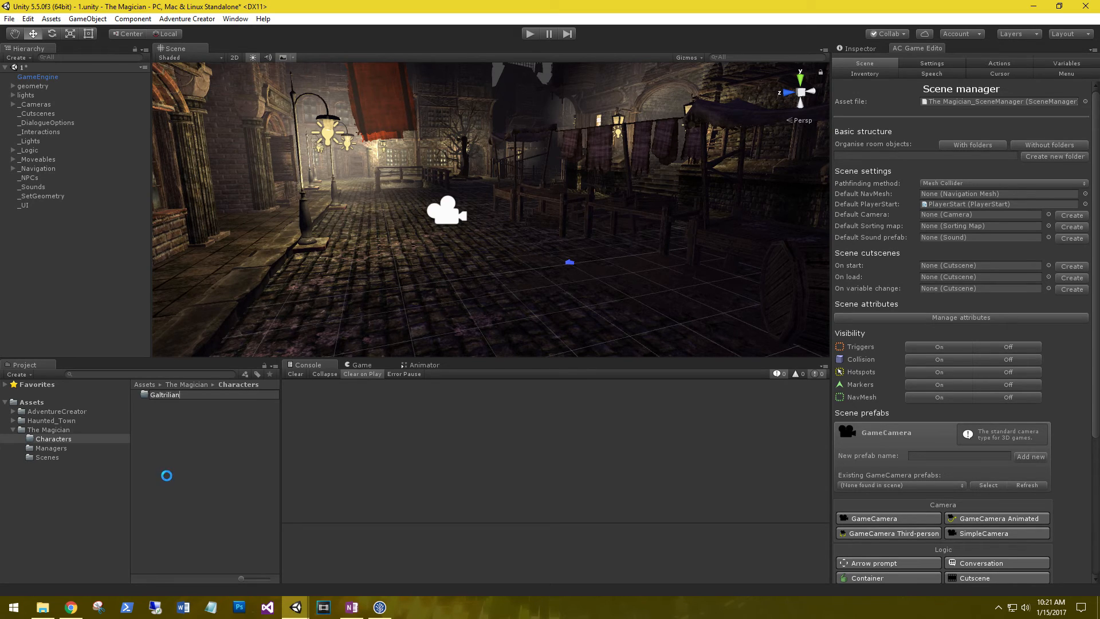
key("Return")
key("Return")
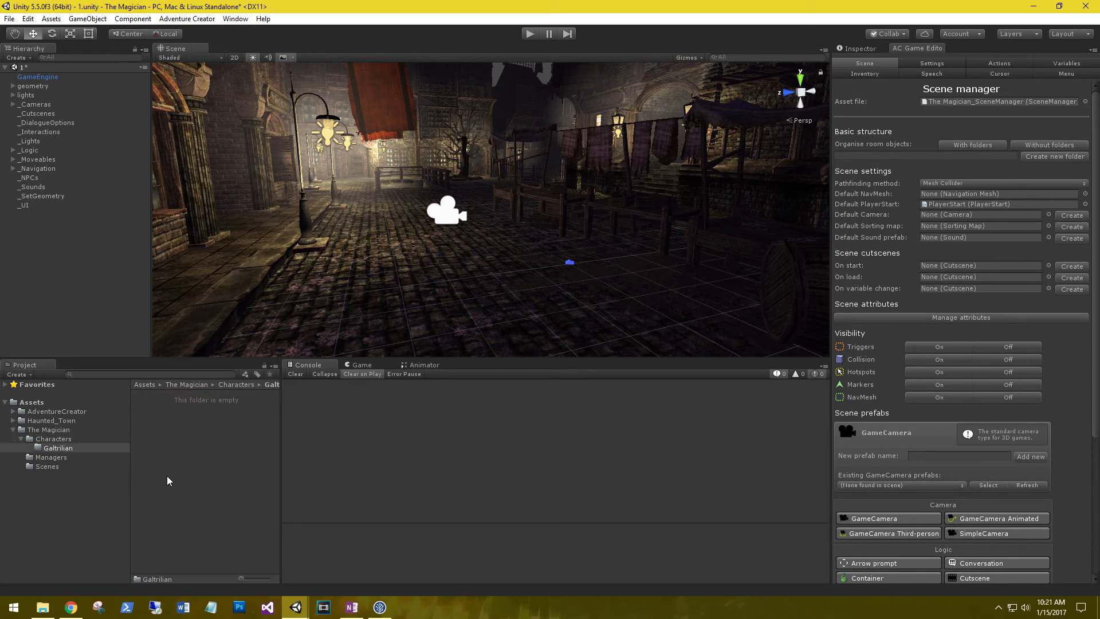
Import all selected FBX files from File Explorer into the Galtrilian folder and fix the textures' normal map settings.
right_click(158, 397)
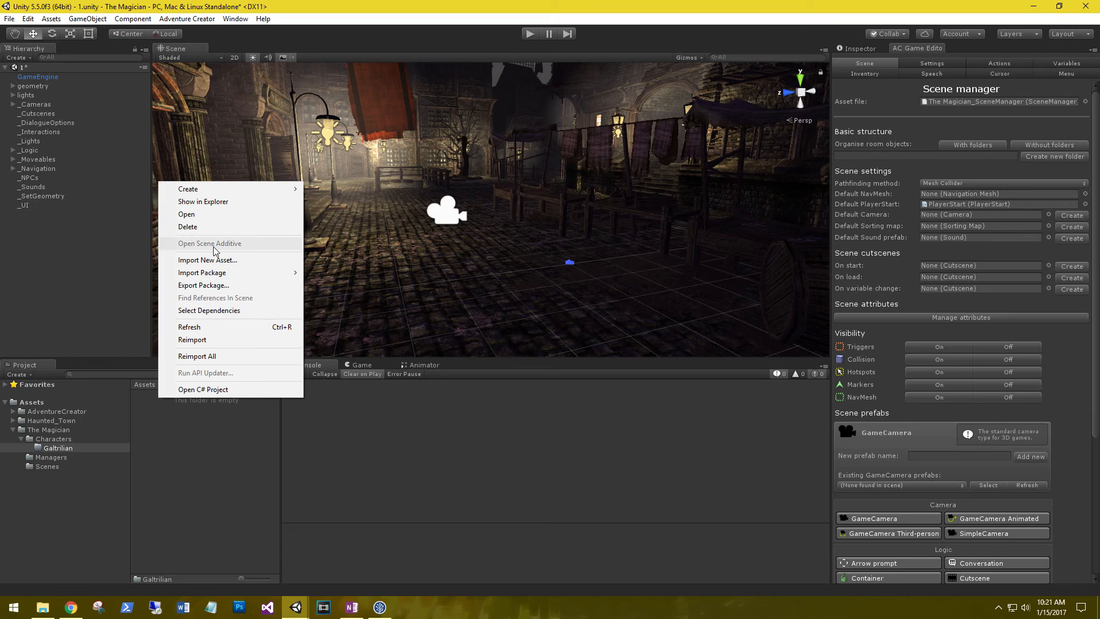
left_click(205, 500)
left_click(42, 607)
left_click_drag(375, 286, 164, 483)
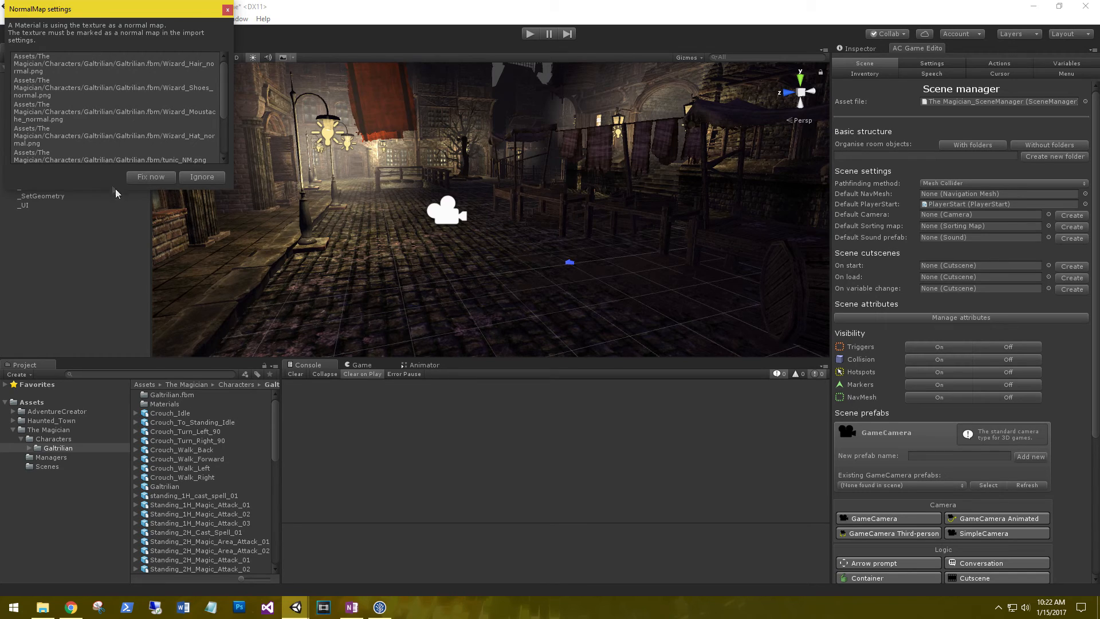
left_click(151, 176)
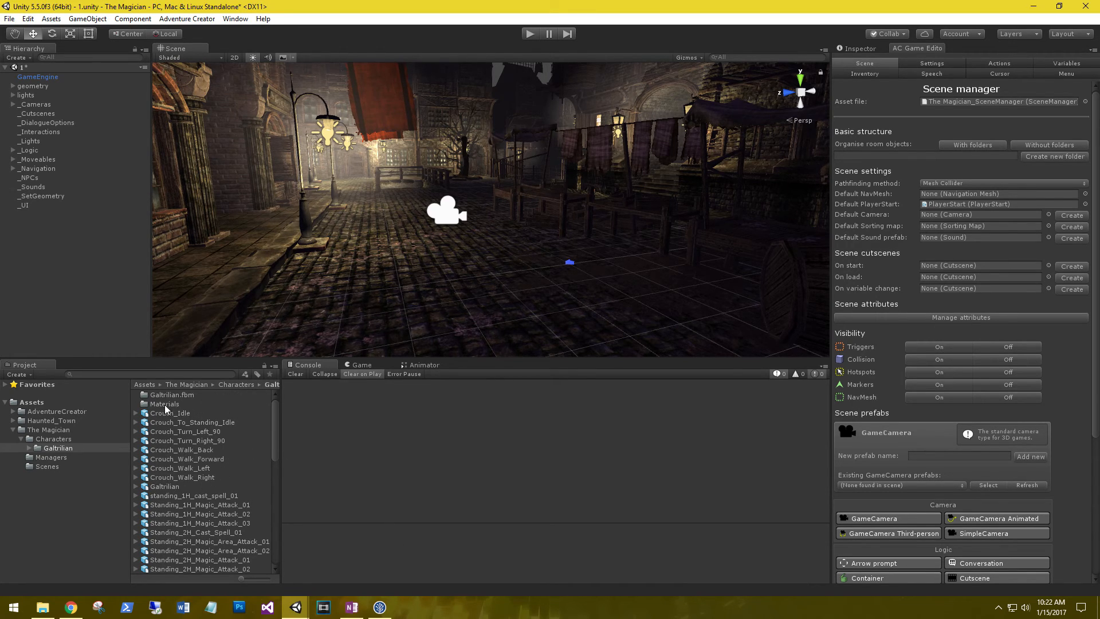
Set the Galtrilian model's rig animation type to Humanoid and apply the change.
left_click(158, 486)
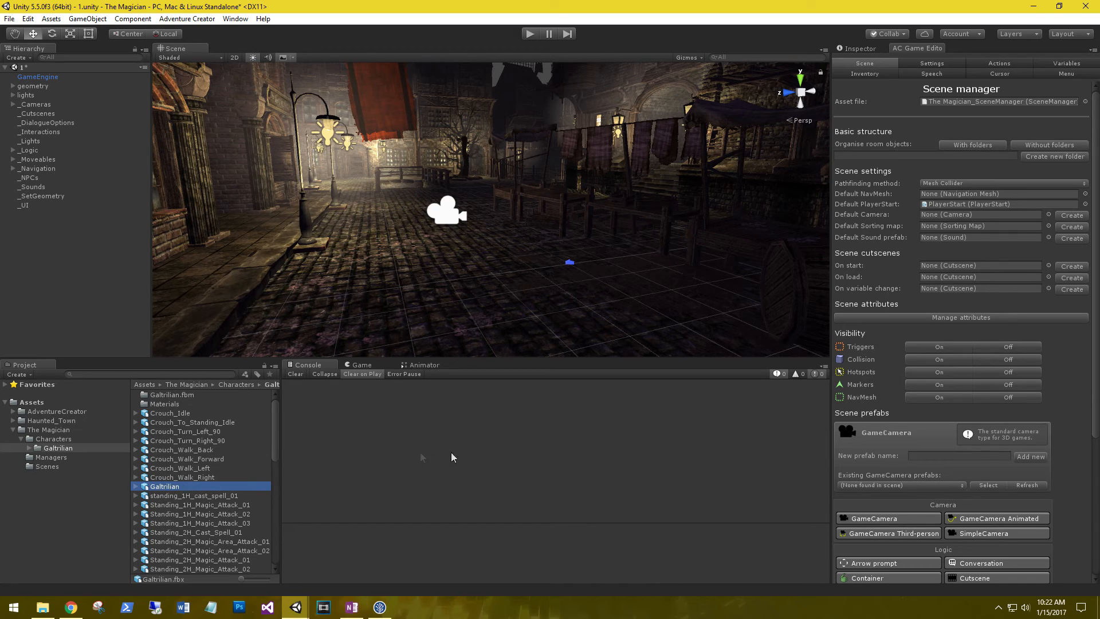
left_click(857, 49)
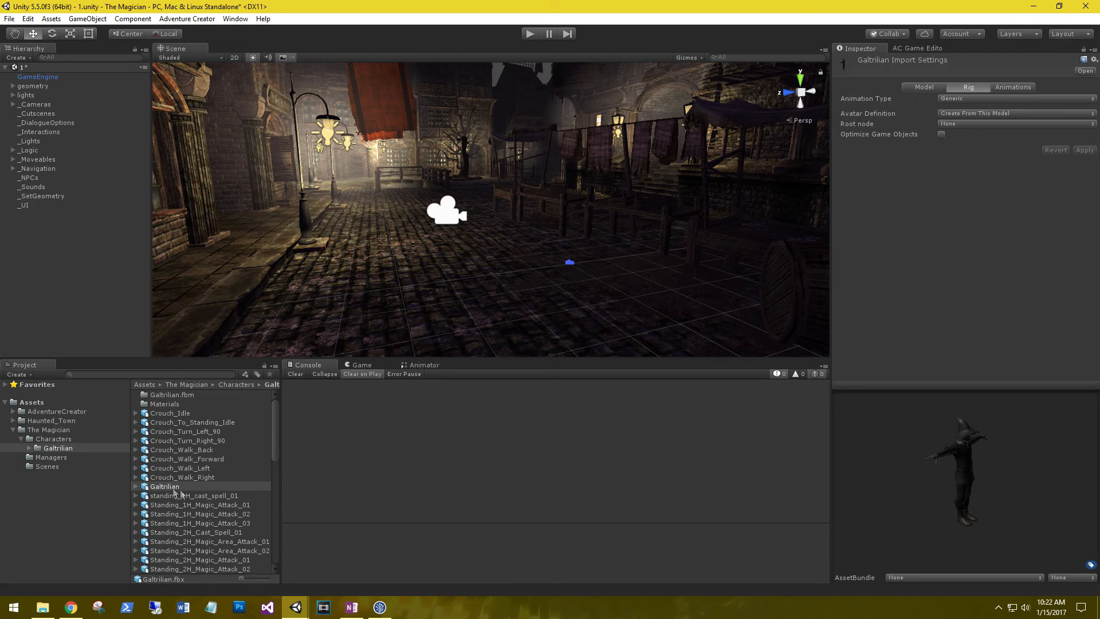
left_click(158, 488)
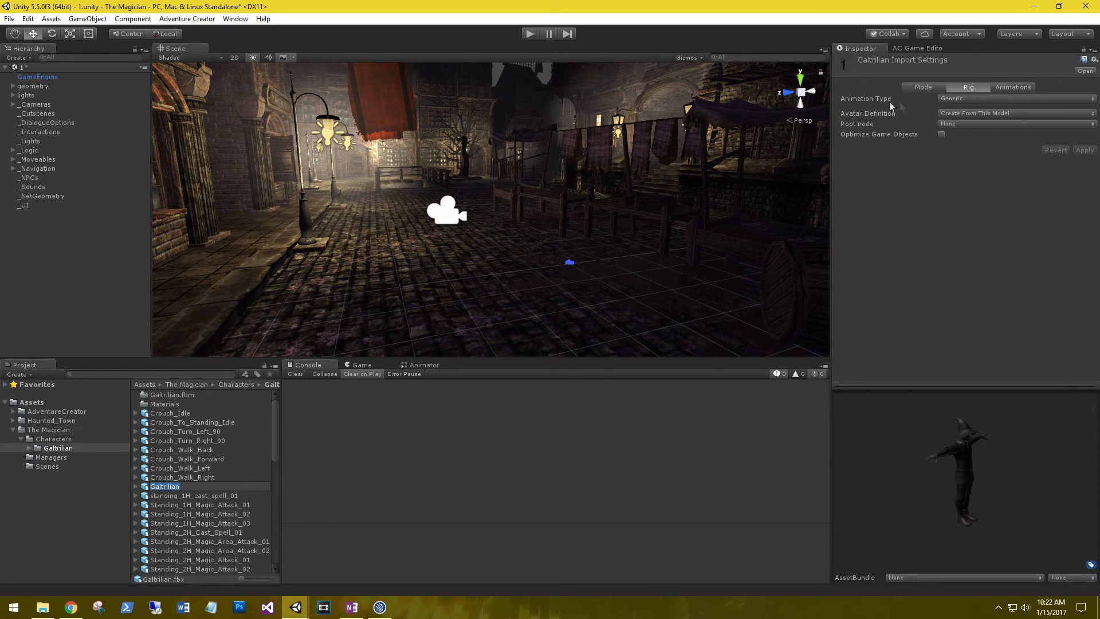
left_click(963, 99)
left_click(981, 150)
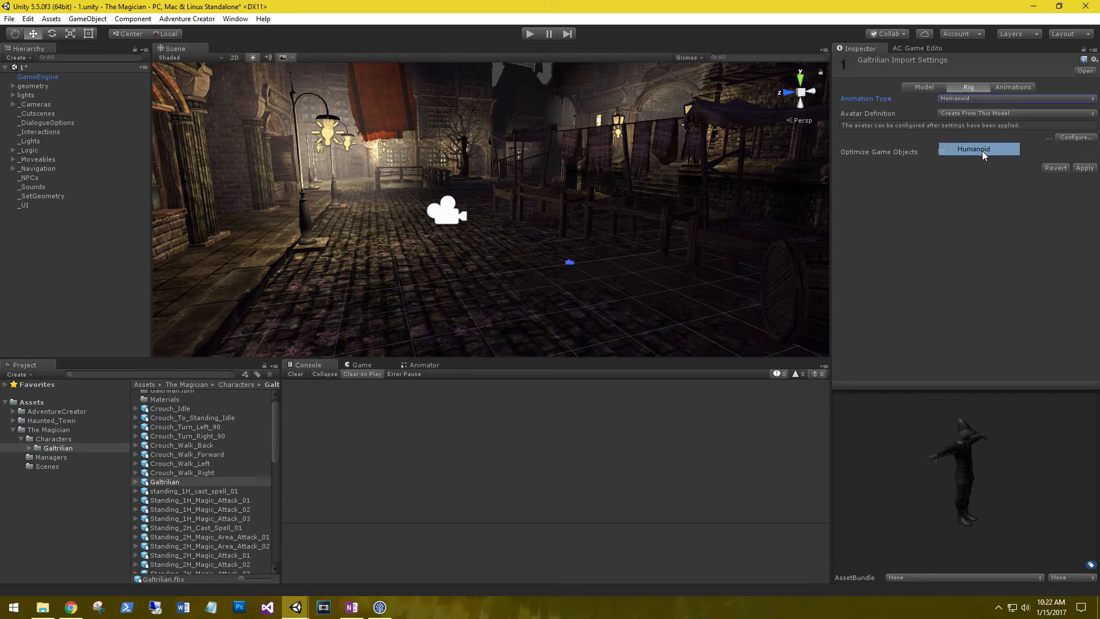
left_click(1084, 168)
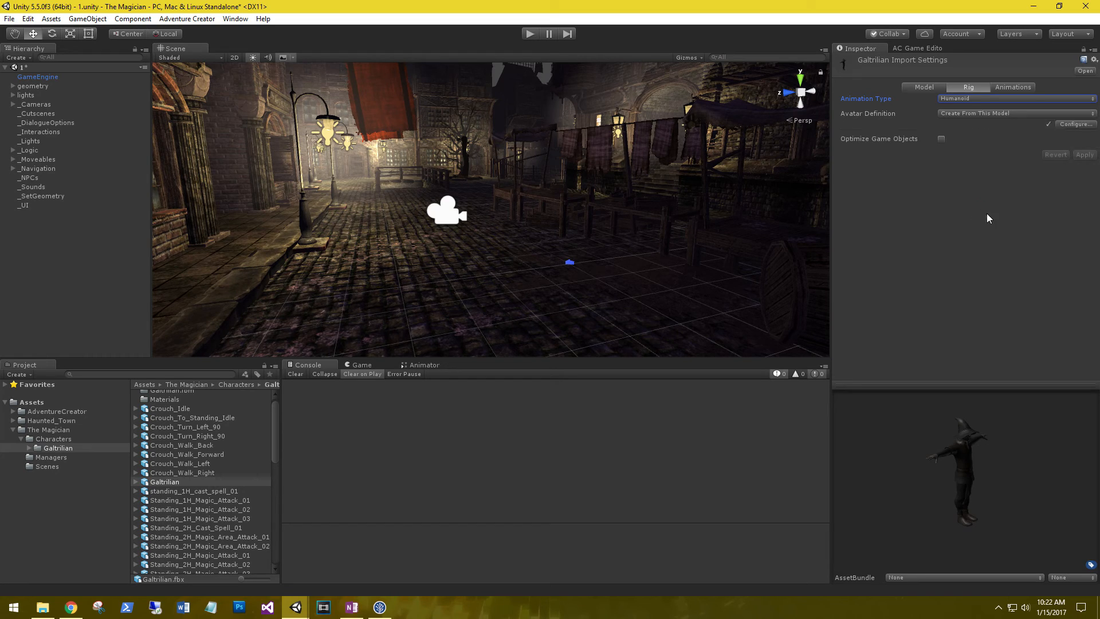
Examine the Galtrilian model's mesh and animation import settings and view the character from other angles in the preview.
scroll(199, 473, "down", 3)
scroll(199, 472, "up", 3)
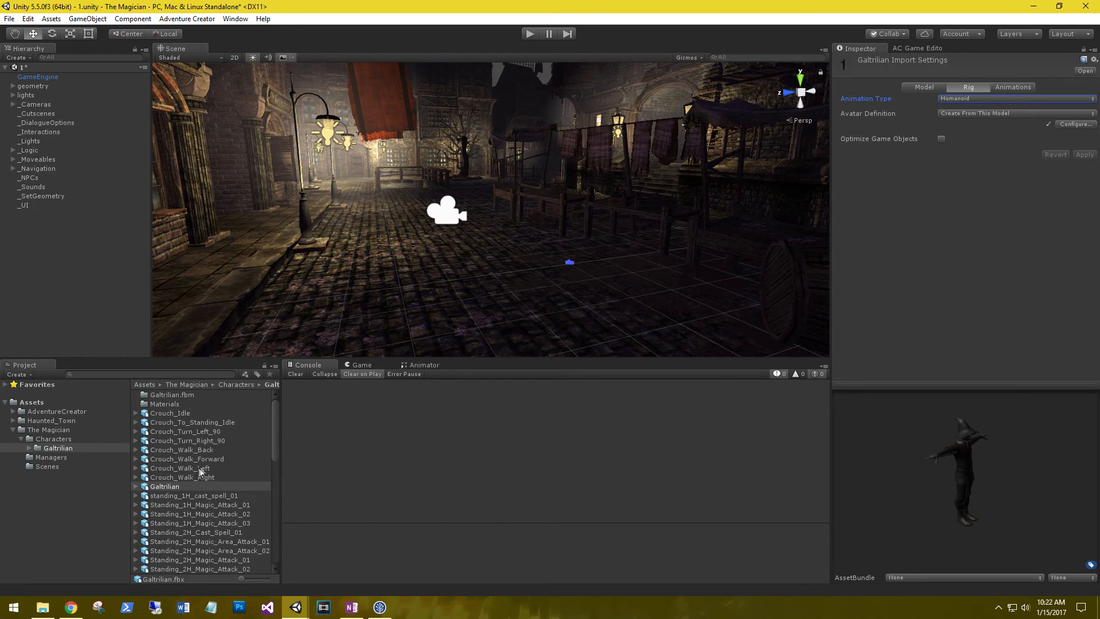
left_click(919, 87)
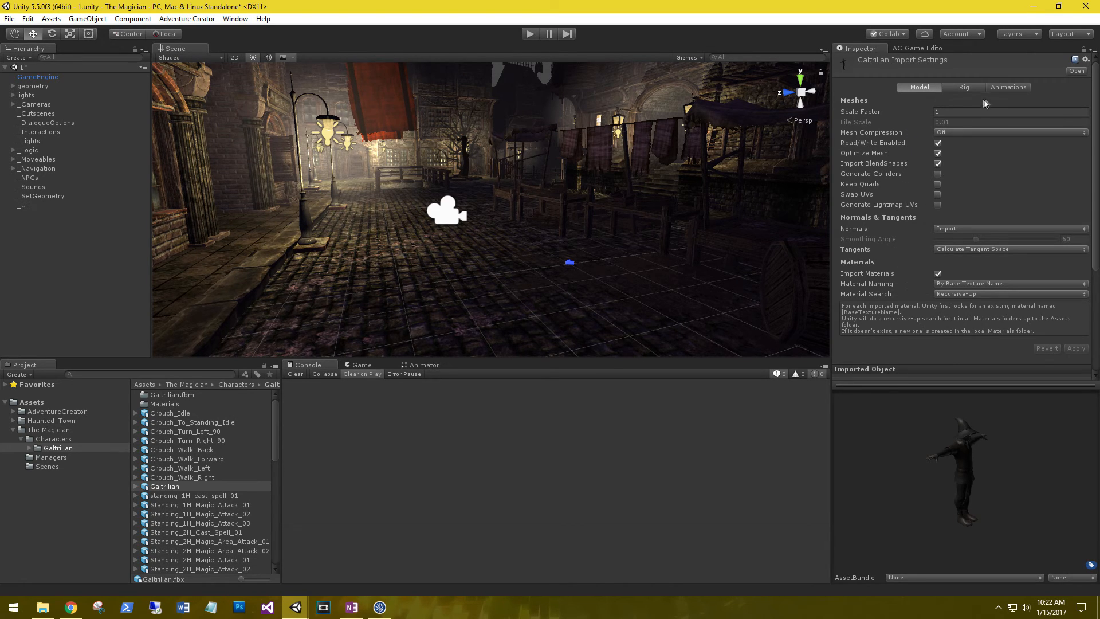
left_click(997, 87)
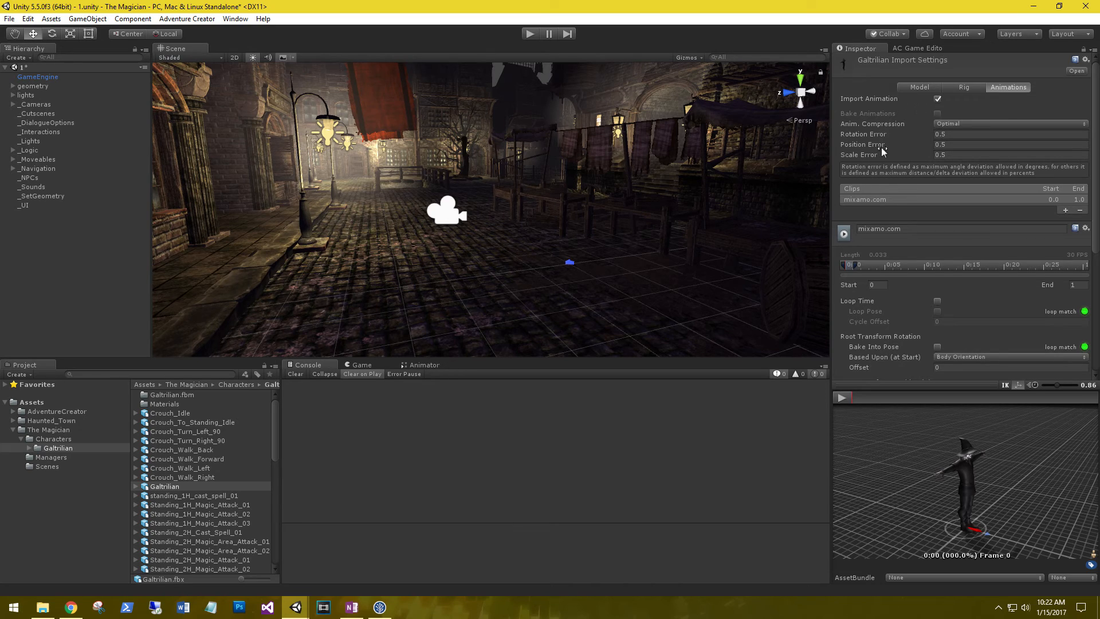
left_click_drag(981, 507, 934, 429)
scroll(972, 498, "up", 3)
scroll(975, 497, "down", 3)
left_click_drag(922, 385, 923, 437)
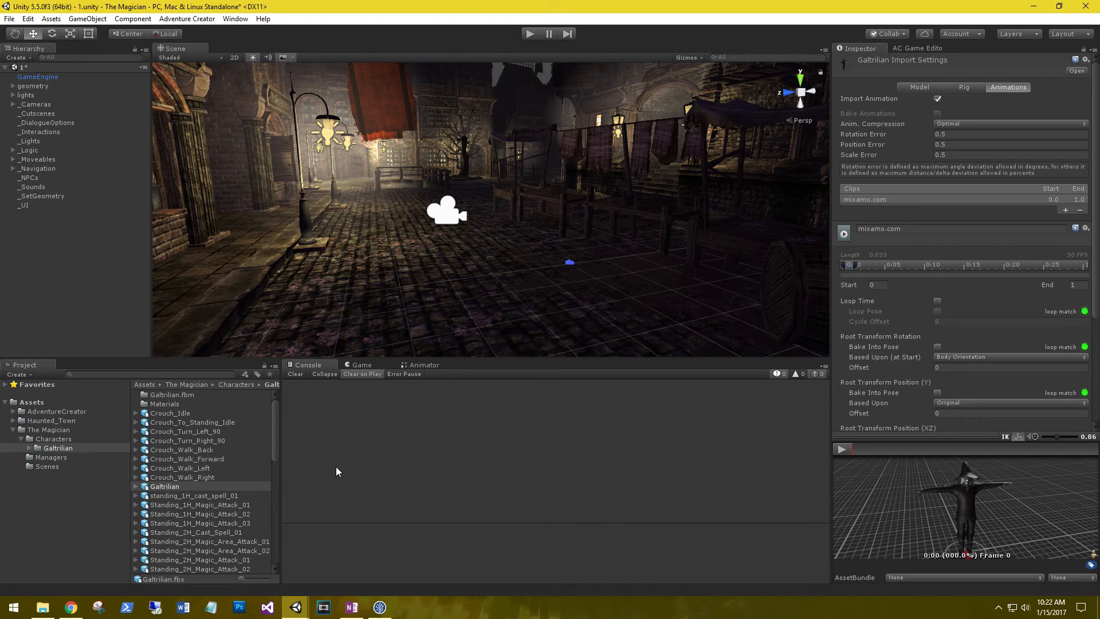
Apply the Humanoid animation type to the standing_idle file's rig and play its animation in an enlarged preview.
scroll(180, 452, "down", 10)
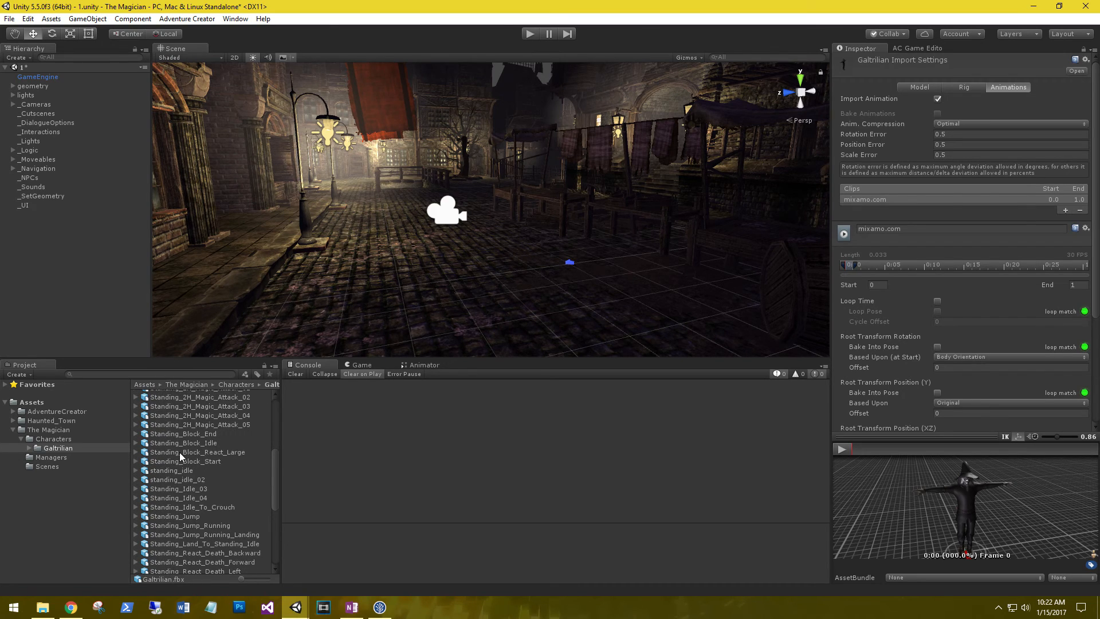
left_click(171, 473)
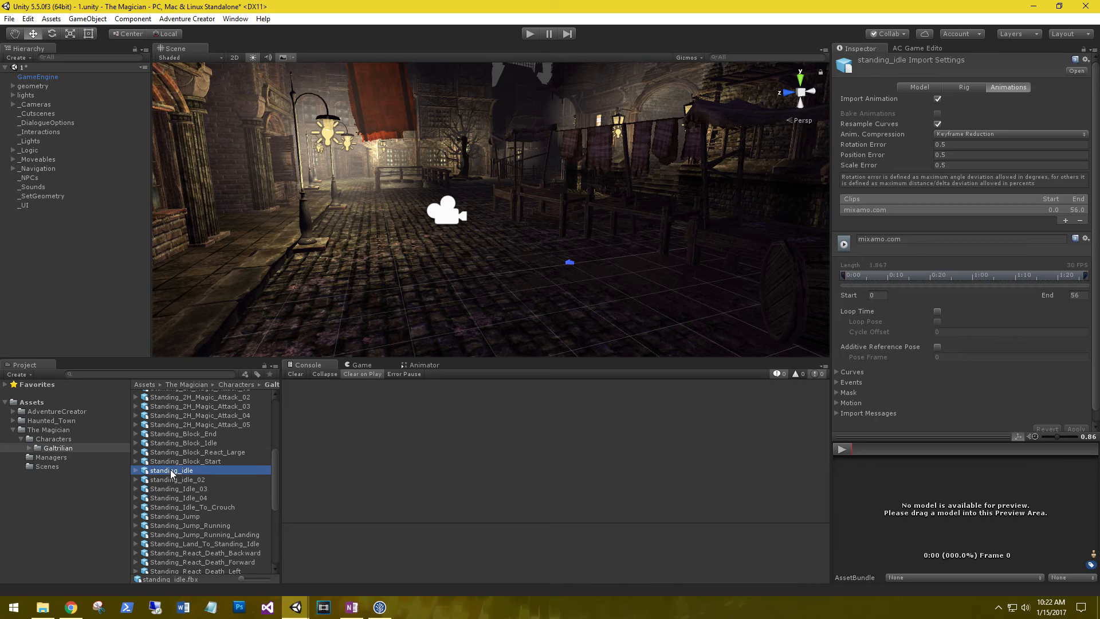
left_click(958, 85)
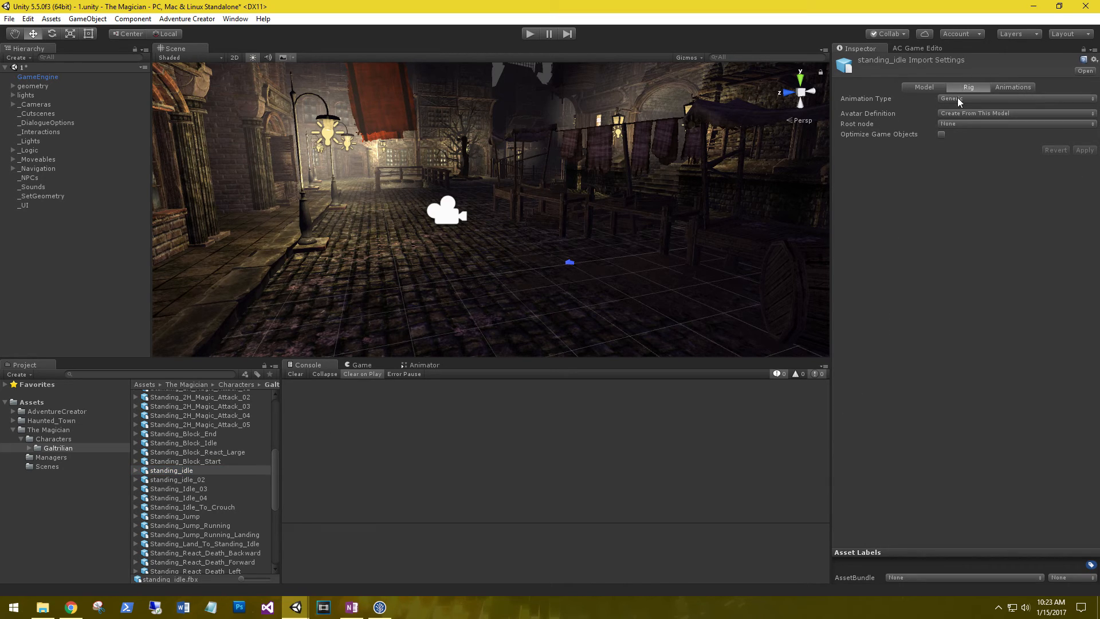
left_click(959, 98)
left_click(971, 153)
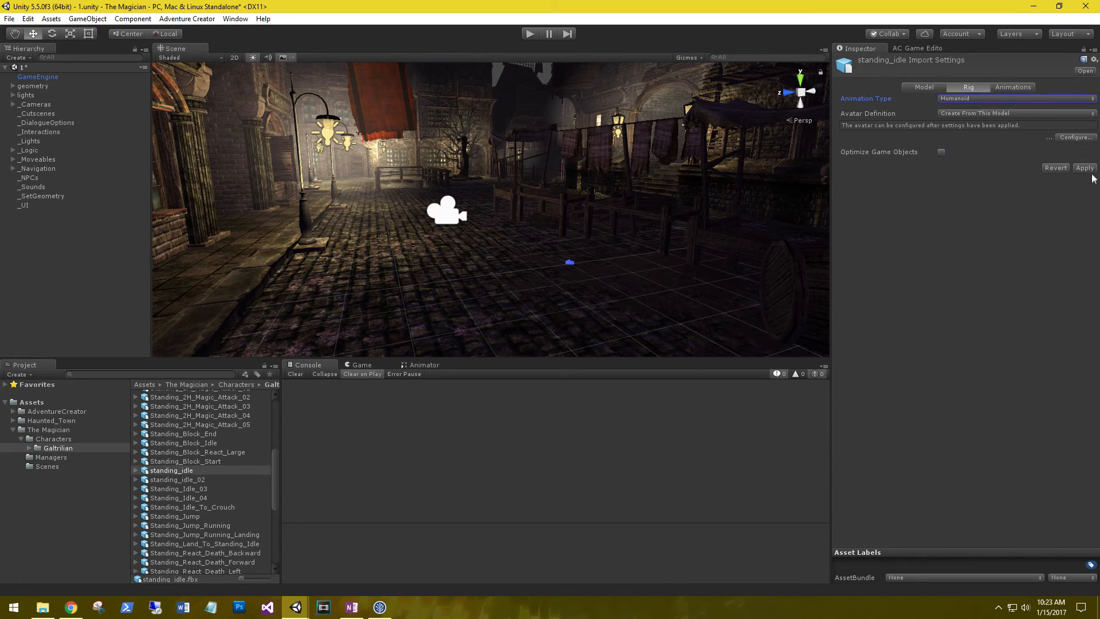
left_click(1011, 88)
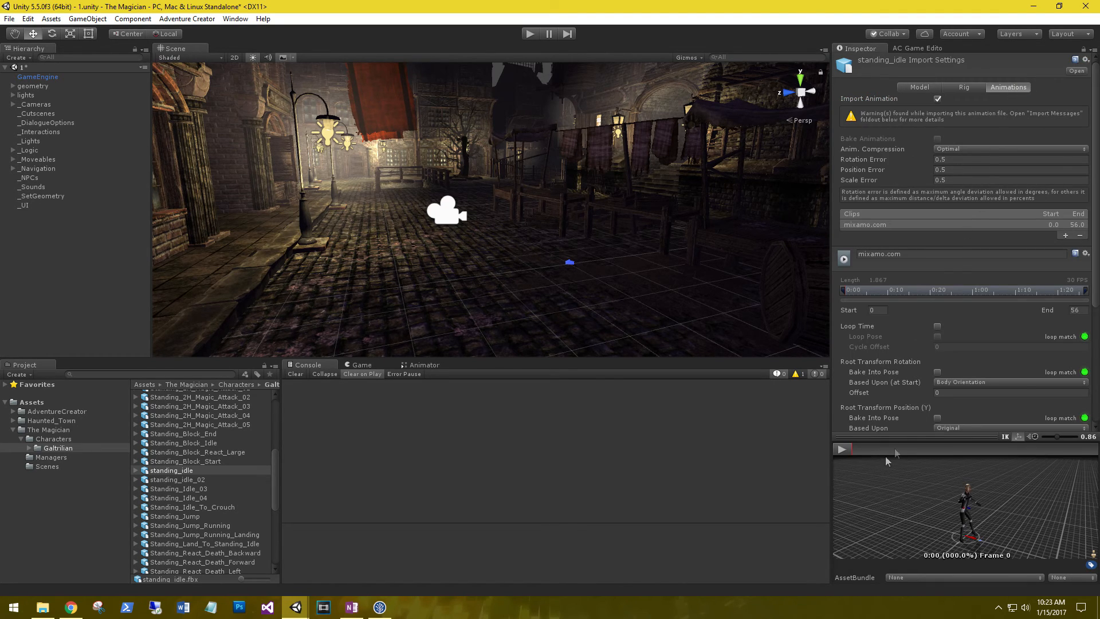
left_click_drag(897, 437, 896, 237)
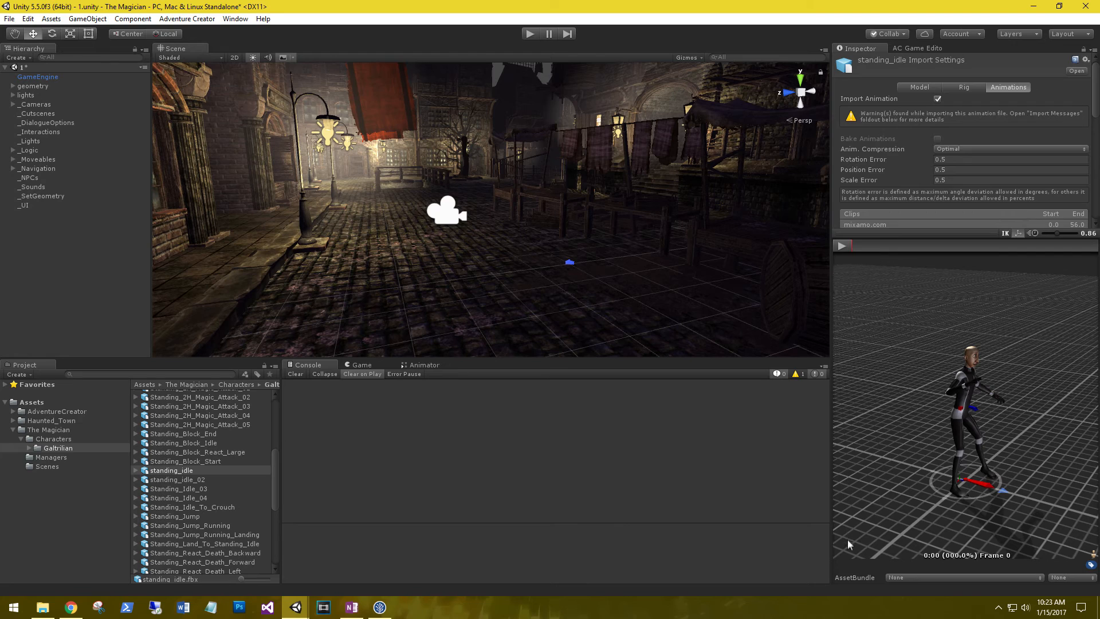
left_click(842, 246)
left_click_drag(953, 451, 678, 476)
Apply the Humanoid animation type to the standing_idle_02 file's rig and play its animation in the preview.
left_click(170, 479)
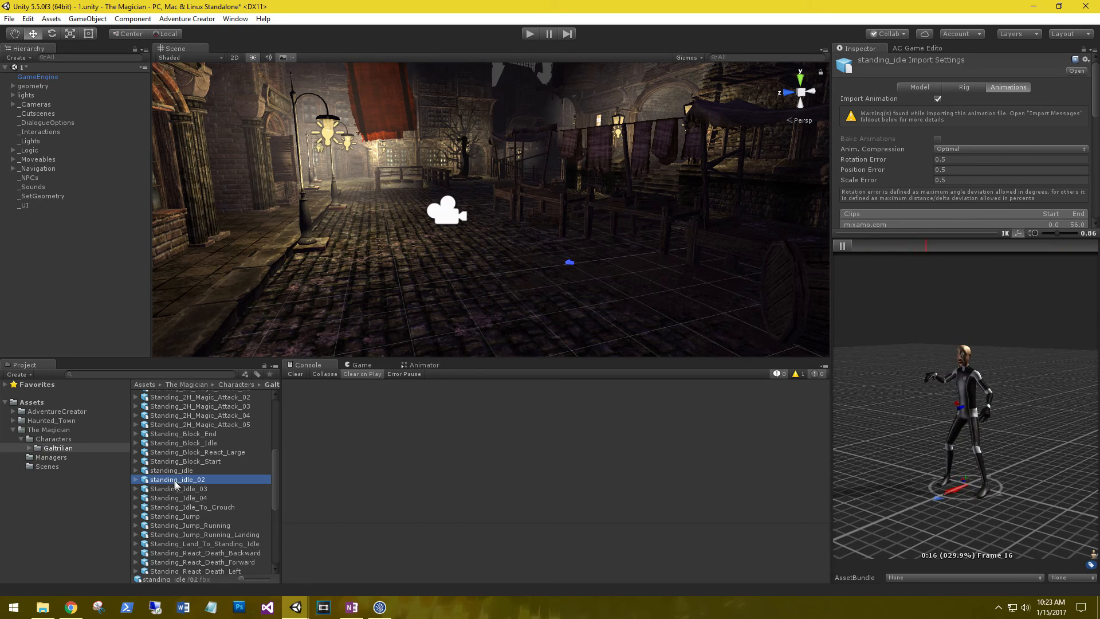
left_click(965, 87)
left_click(967, 98)
left_click(993, 152)
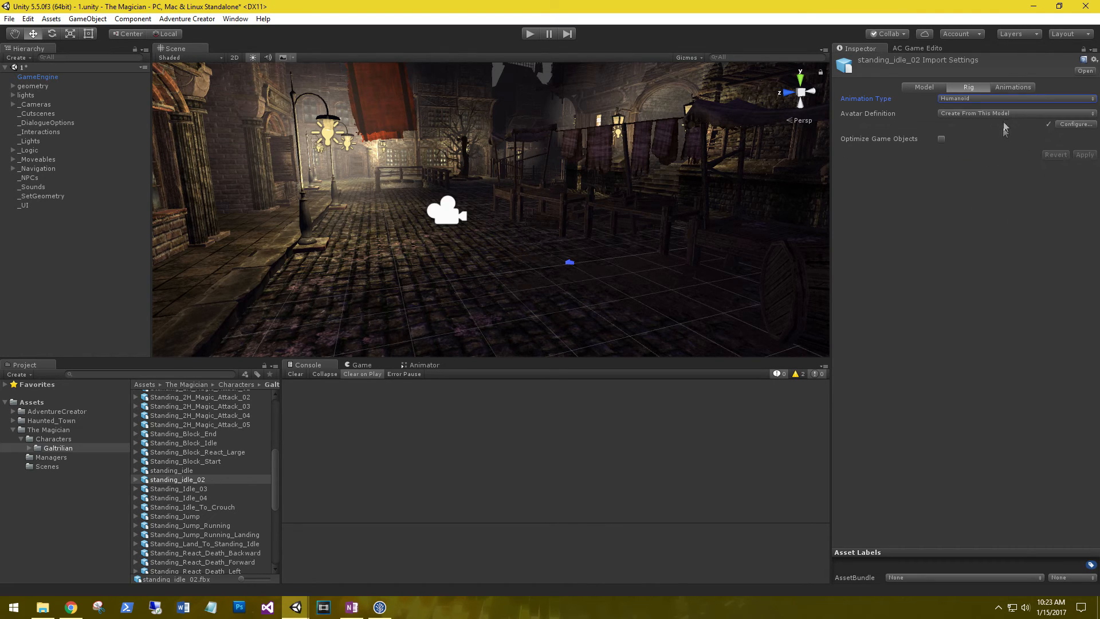
left_click(1009, 88)
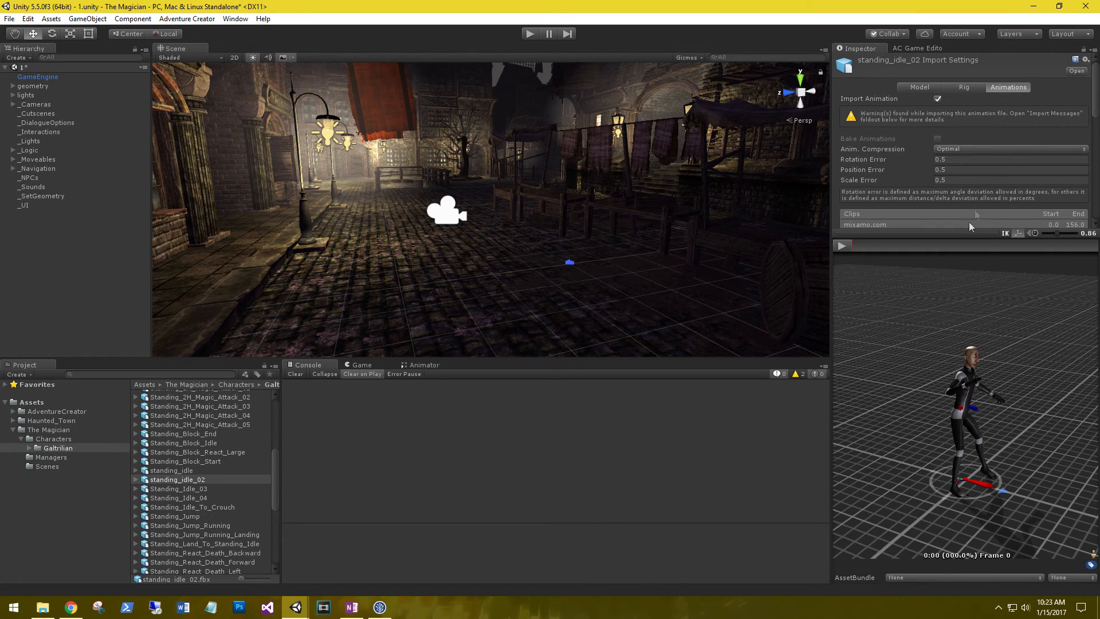
left_click(842, 246)
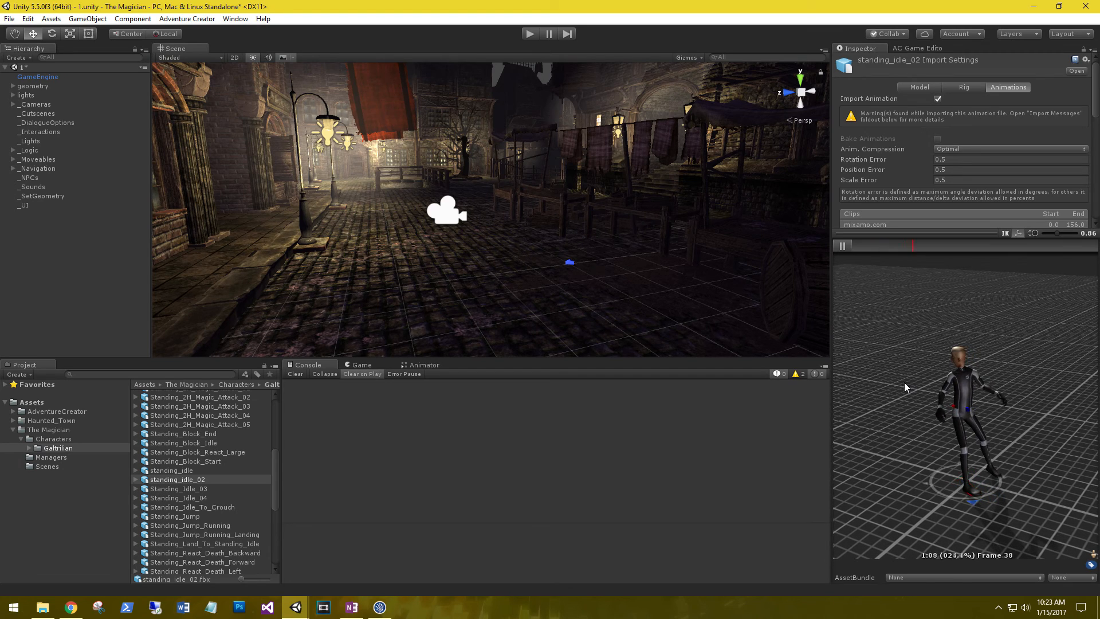
Use the Galtrilian model as the preview character for the standing_idle_02 animation and rotate the preview around it.
left_click_drag(277, 475, 276, 425)
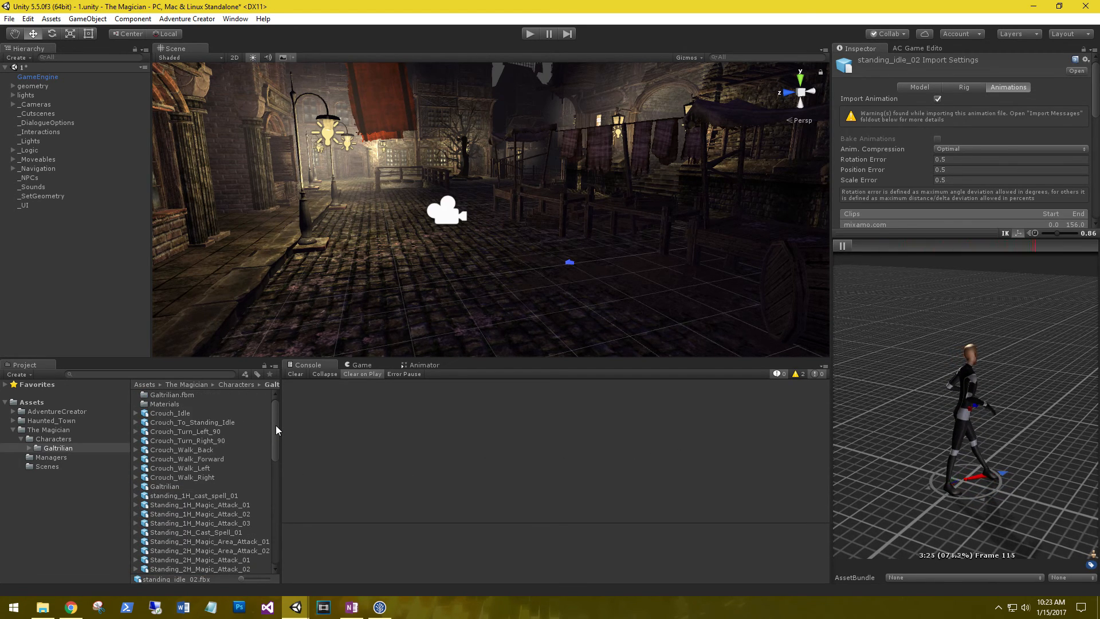
left_click(136, 487)
scroll(137, 491, "down", 3)
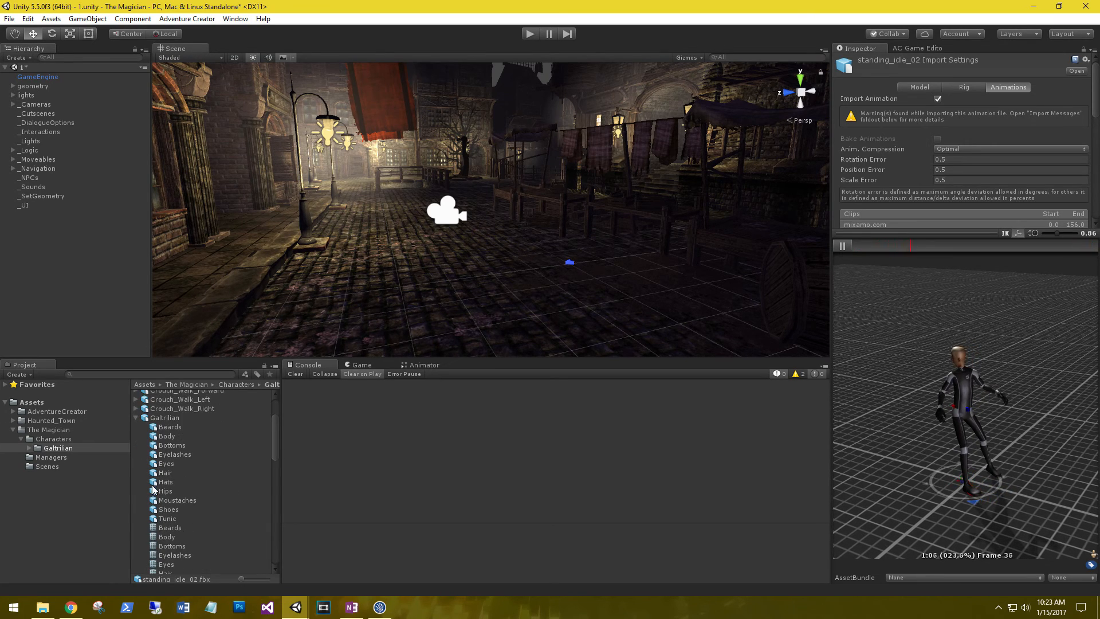
left_click_drag(768, 505, 891, 496)
mouse_move(974, 491)
left_mouse_down()
mouse_move(929, 466)
mouse_move(964, 476)
left_mouse_up()
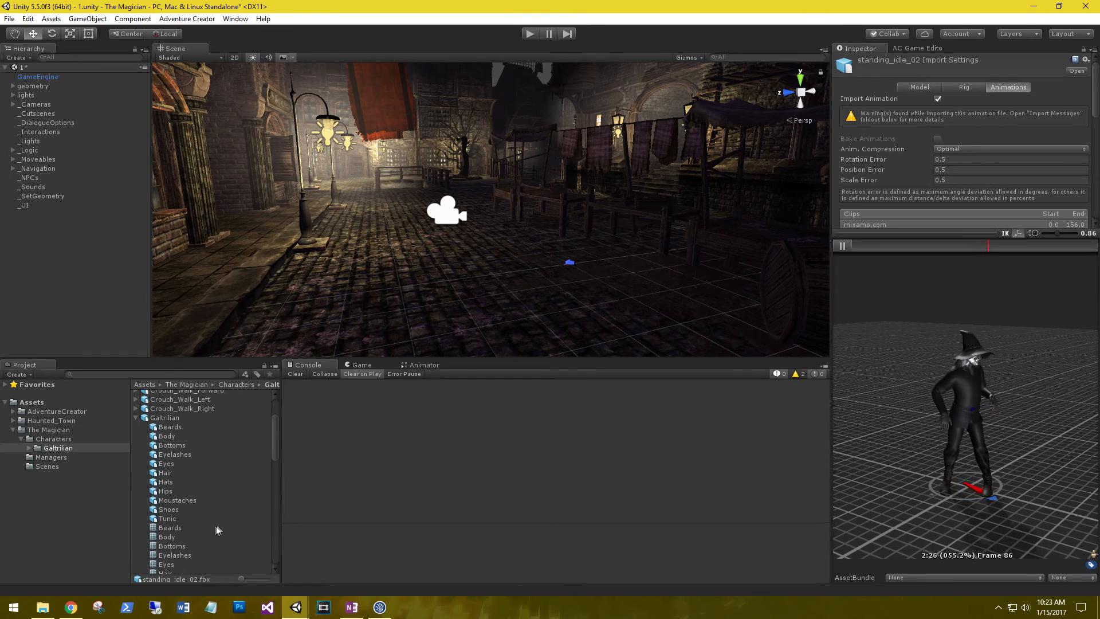
Collapse the Galtrilian asset, shrink the animation preview and add the Galtrilian model to the scene hierarchy.
left_click(136, 417)
left_click_drag(892, 256, 893, 400)
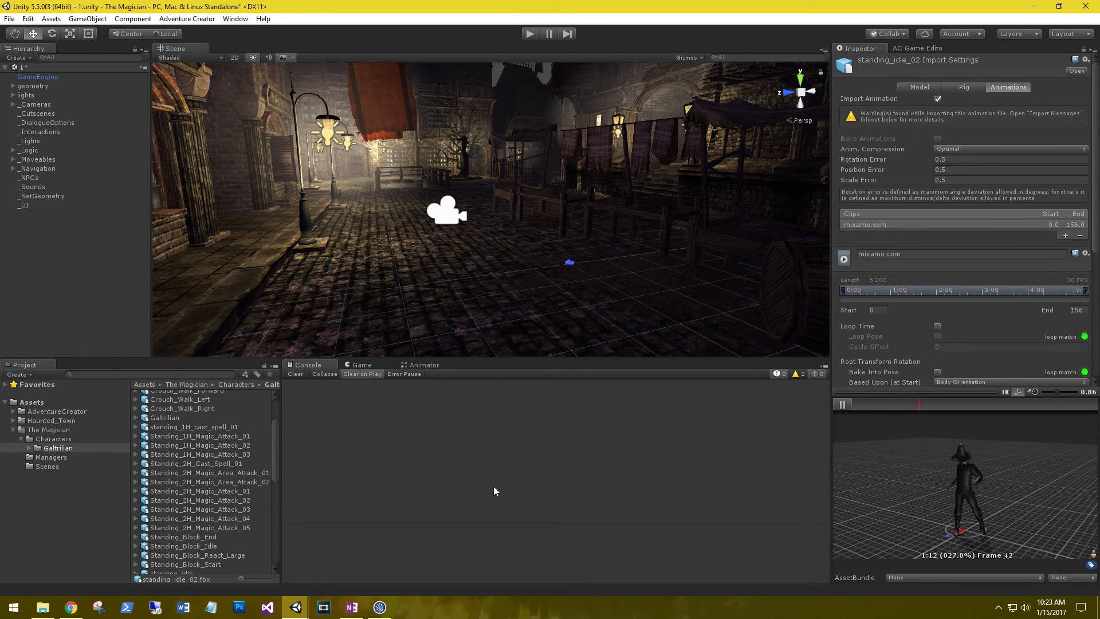
left_click_drag(163, 418, 67, 266)
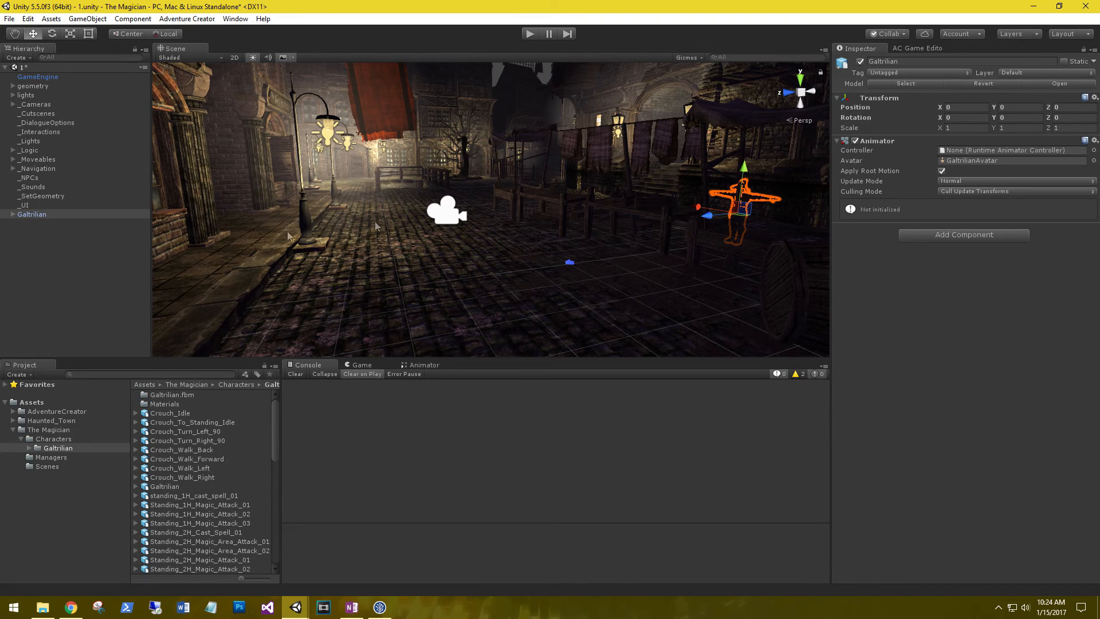
Set the movement method to Direct in the Adventure Creator interface settings.
left_click(911, 49)
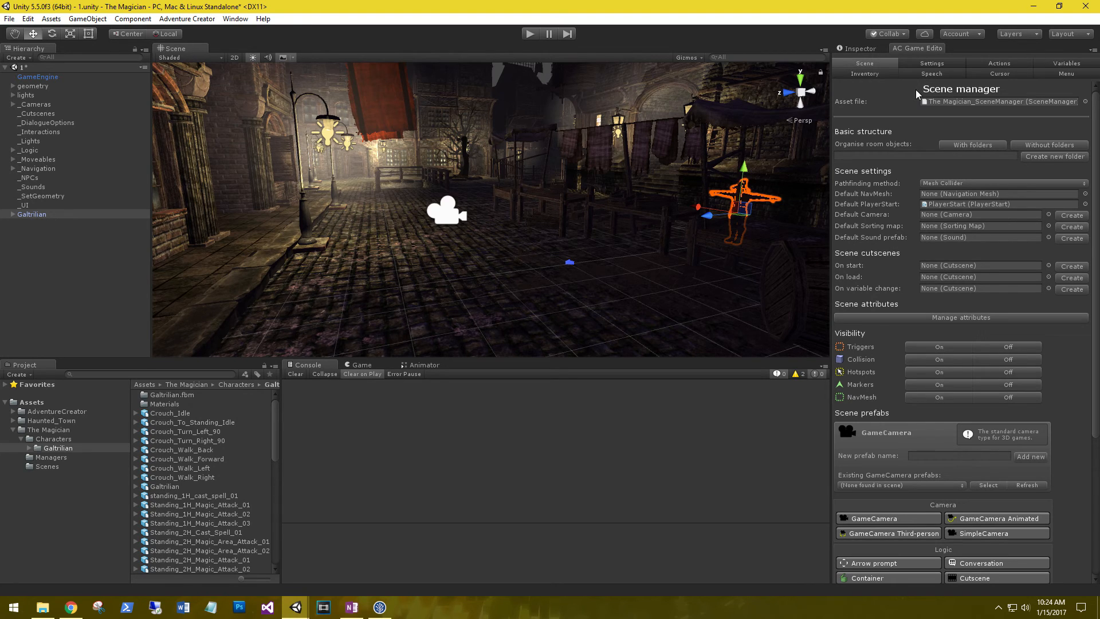
left_click(936, 63)
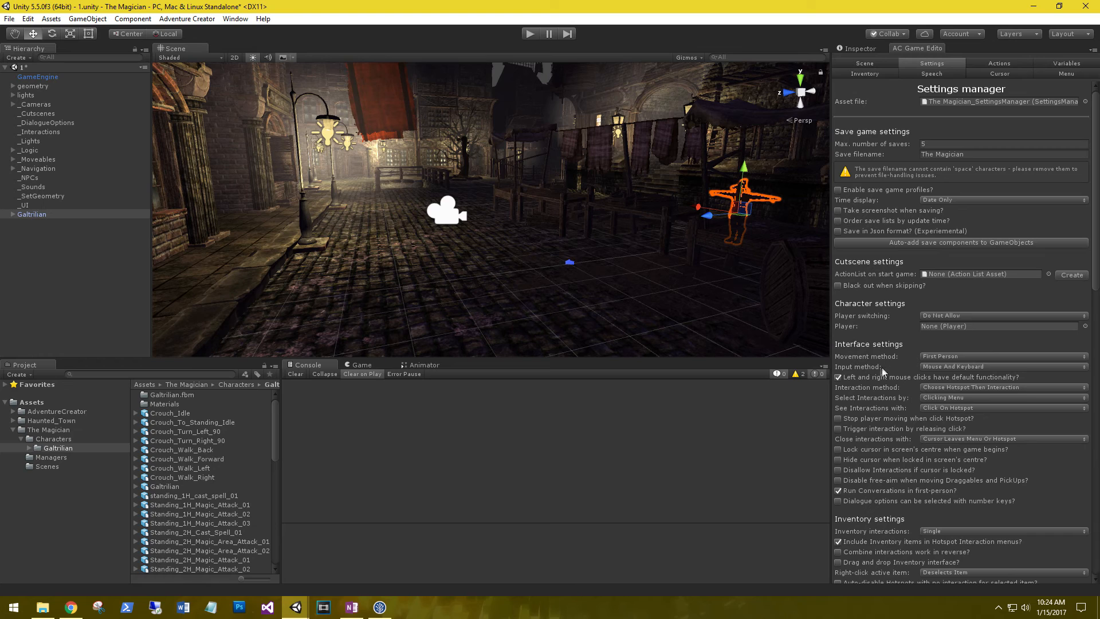
left_click(935, 356)
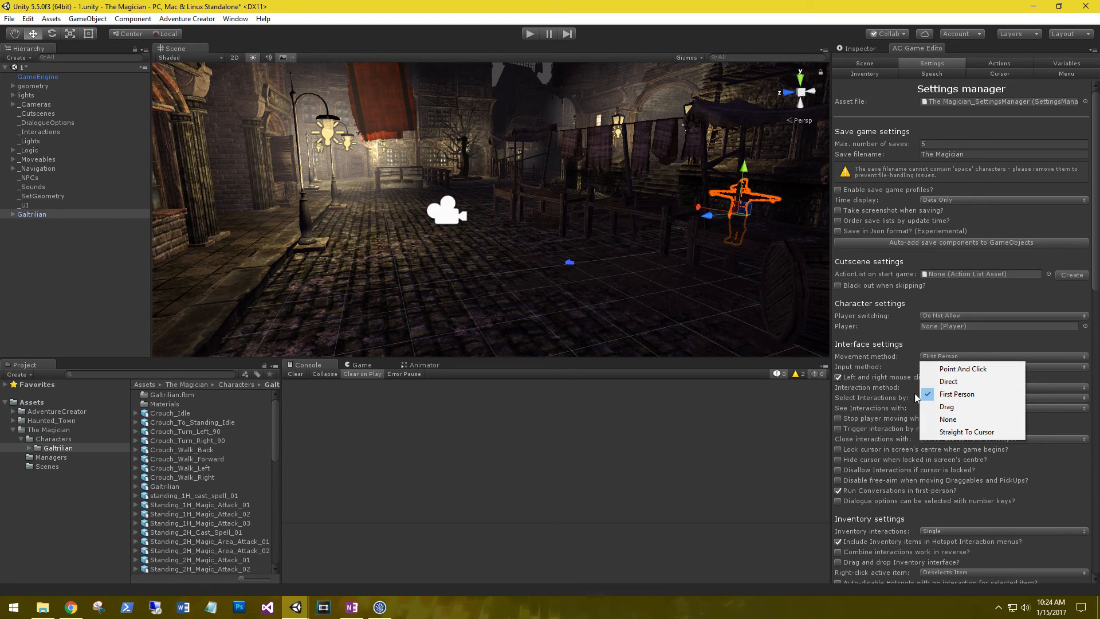
left_click(922, 377)
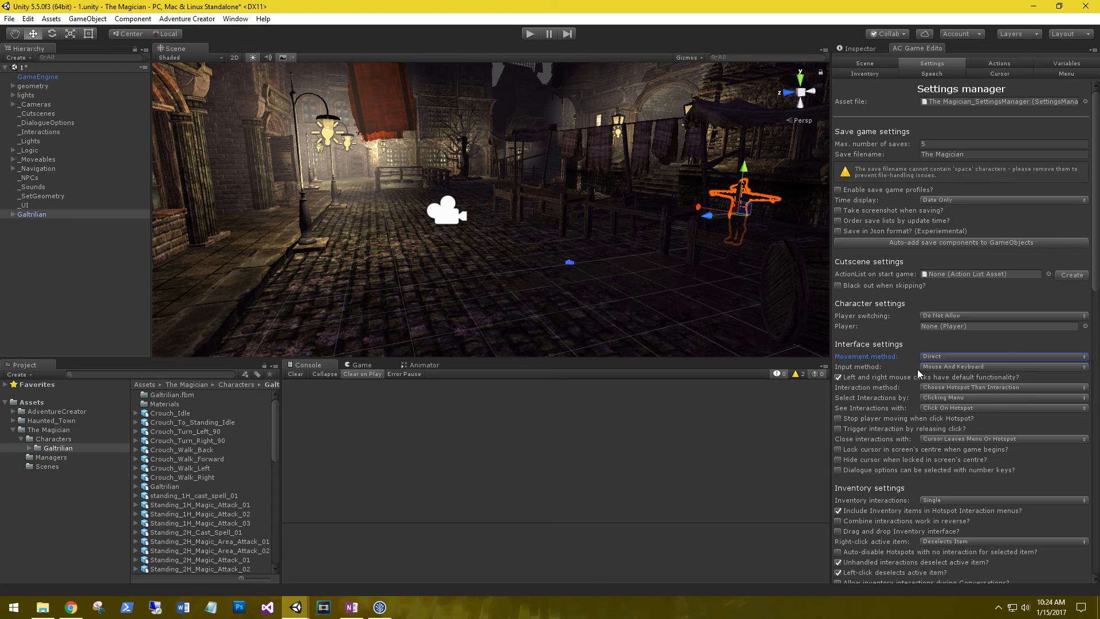
left_click(186, 18)
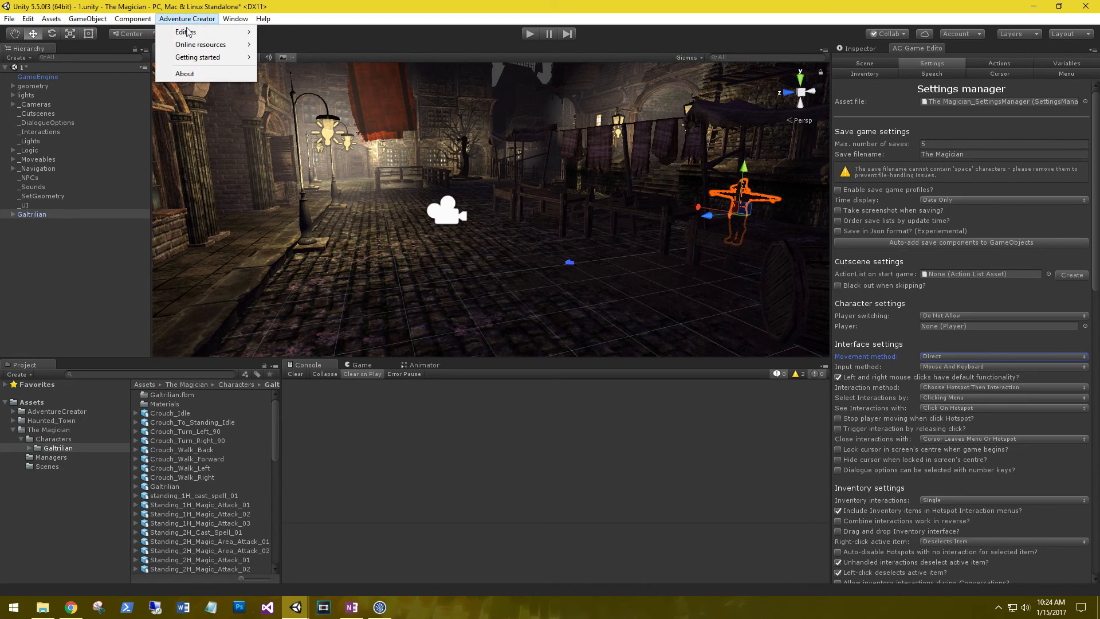
mouse_move(189, 32)
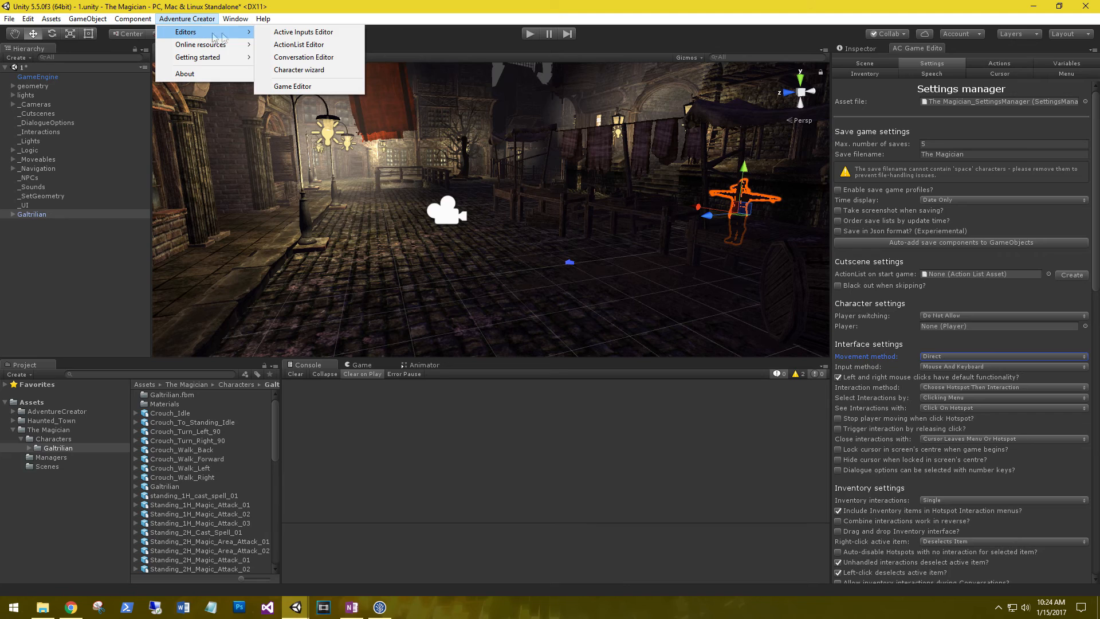
left_click(307, 71)
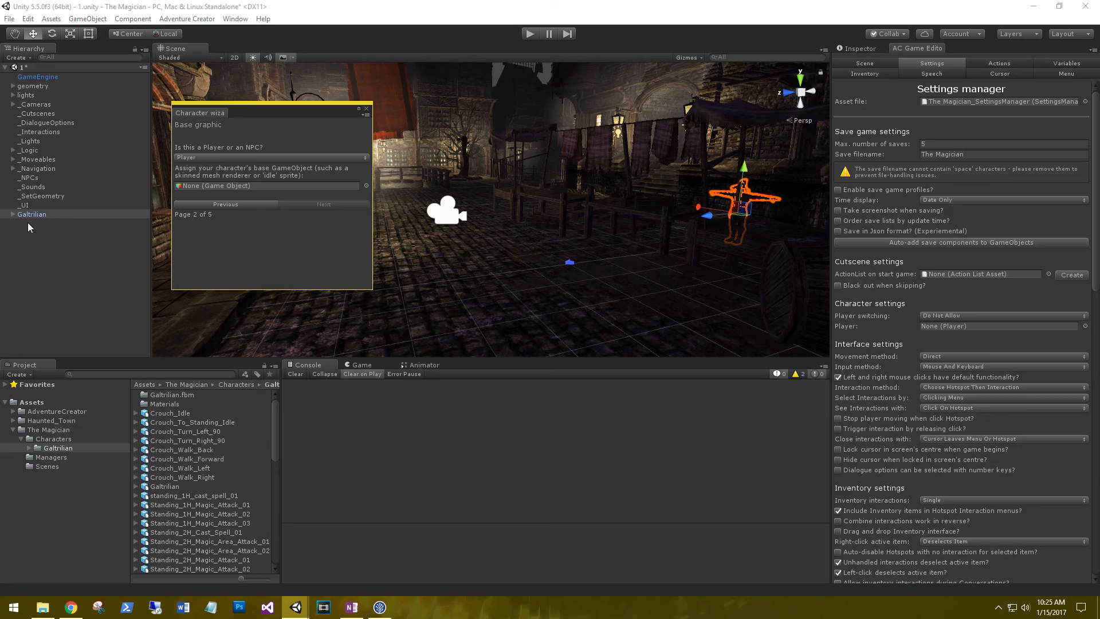
Open Adventure Creator's Character wizard and advance to its Base graphic page.
left_click(186, 19)
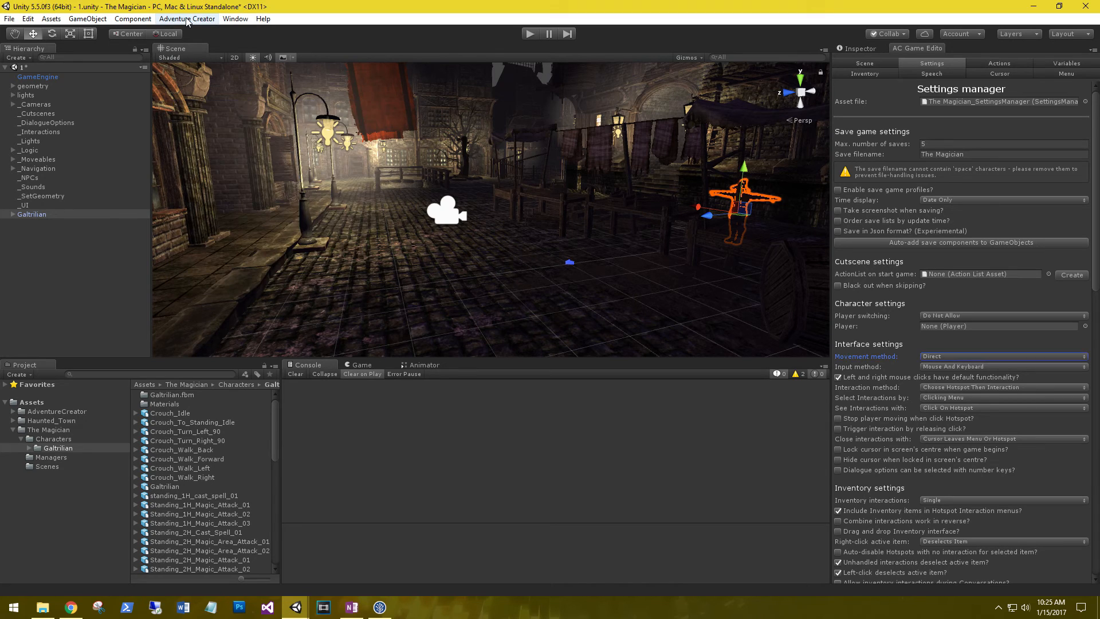
mouse_move(243, 33)
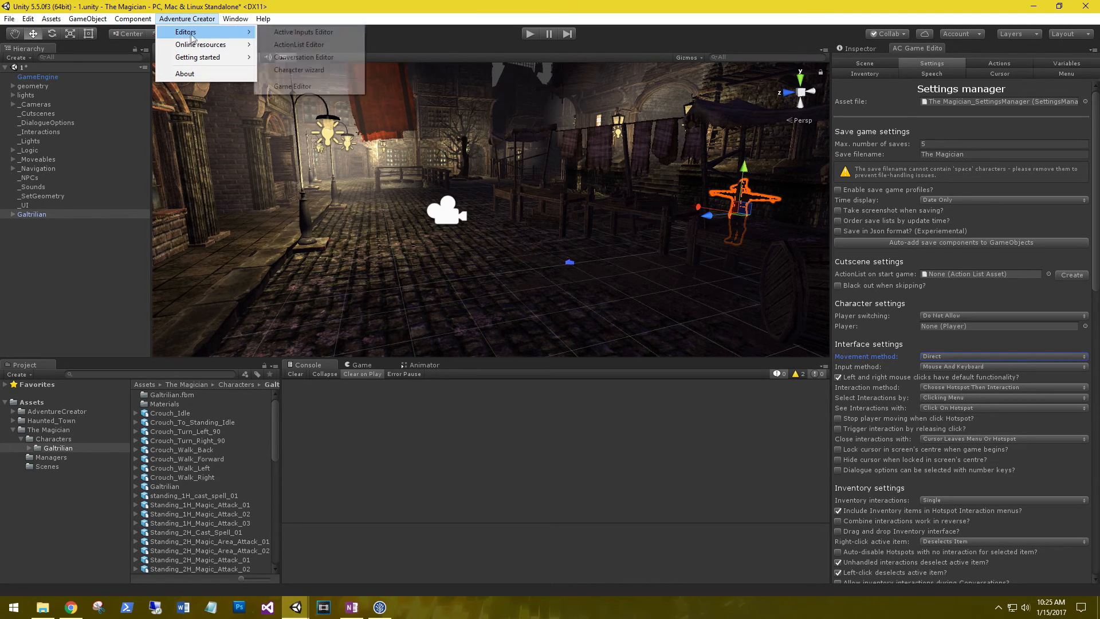
left_click(274, 72)
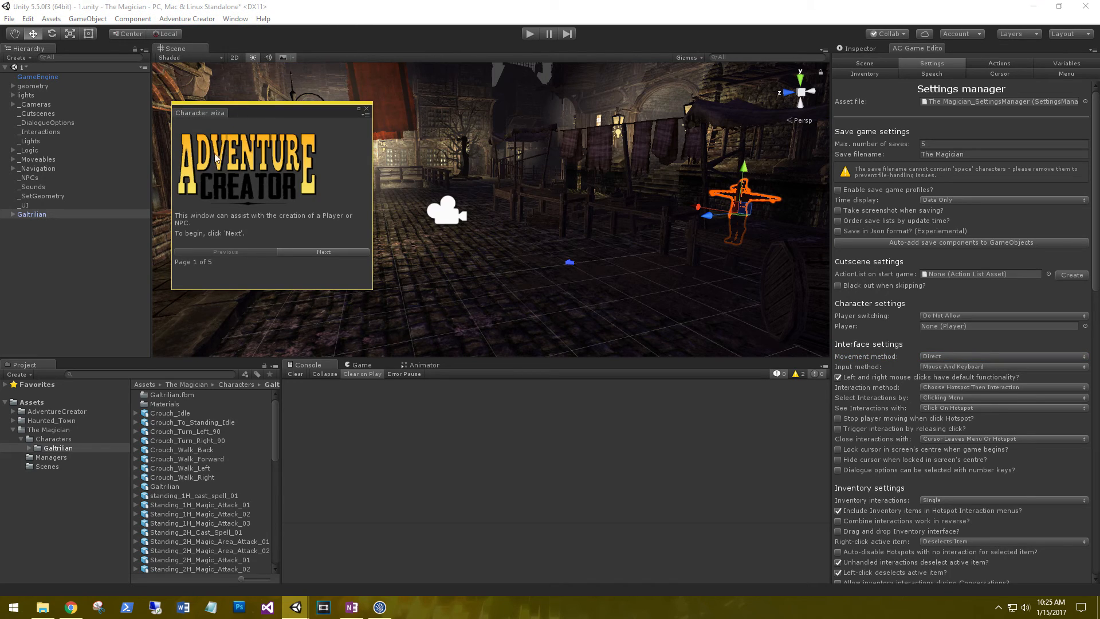
left_click(314, 253)
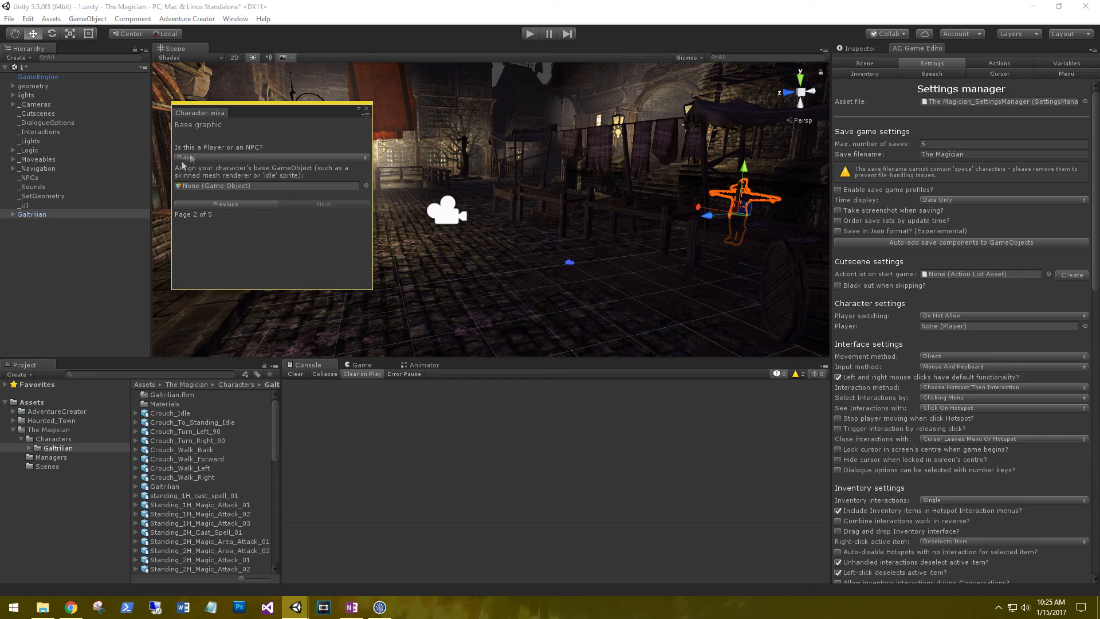
Assign the scene's Galtrilian object as the Player's base graphic, keep Mecanim as the animation engine, and finish and close the Character wizard.
left_click_drag(30, 214, 211, 191)
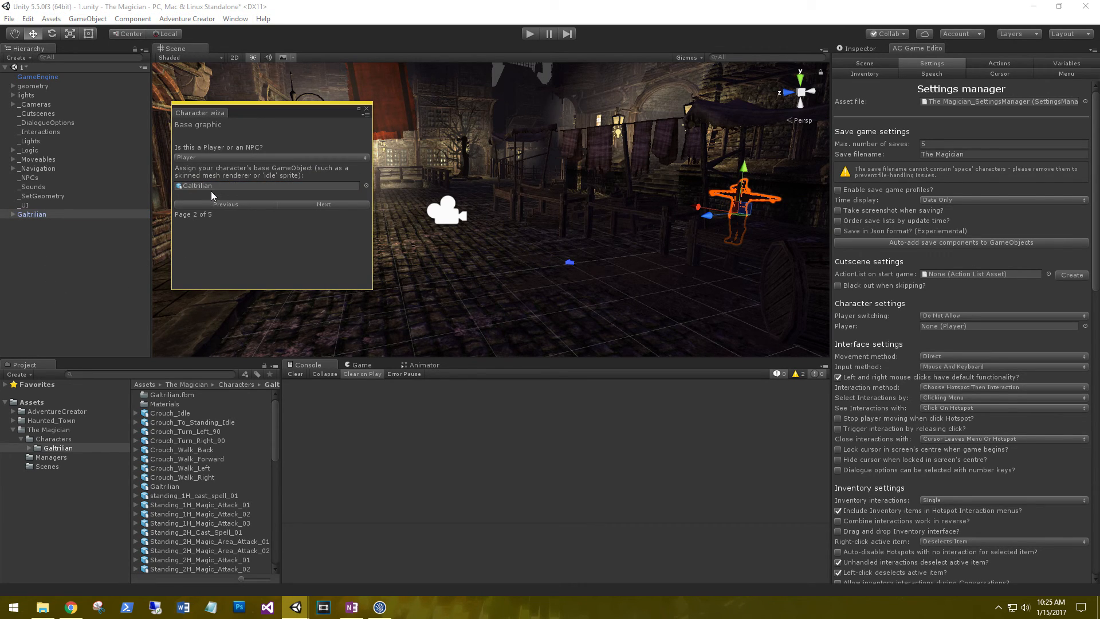
left_click(322, 204)
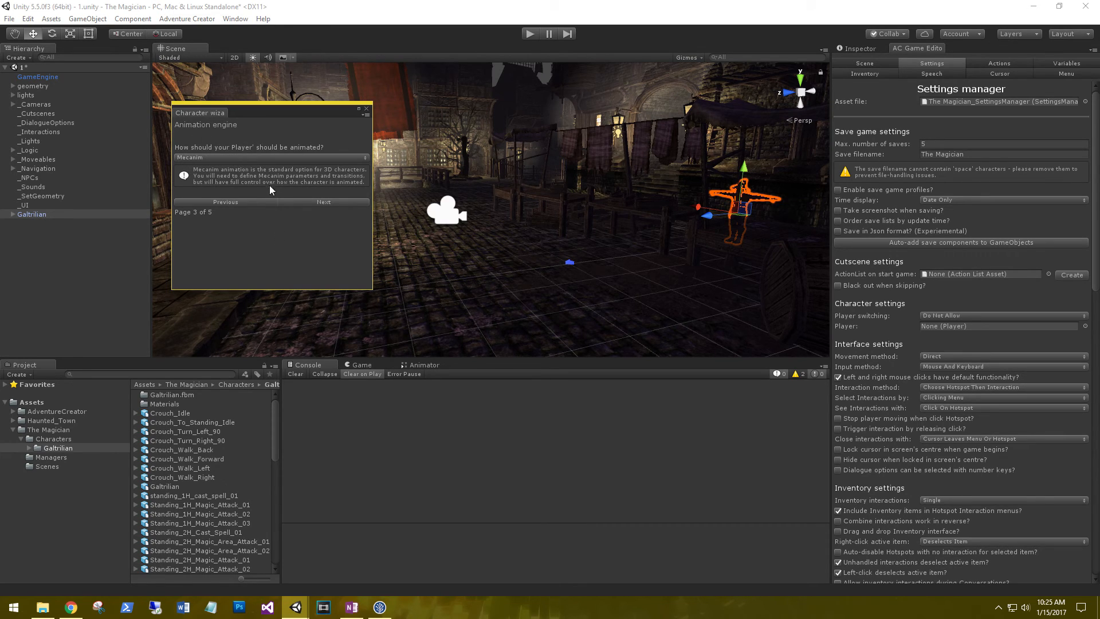
left_click(287, 202)
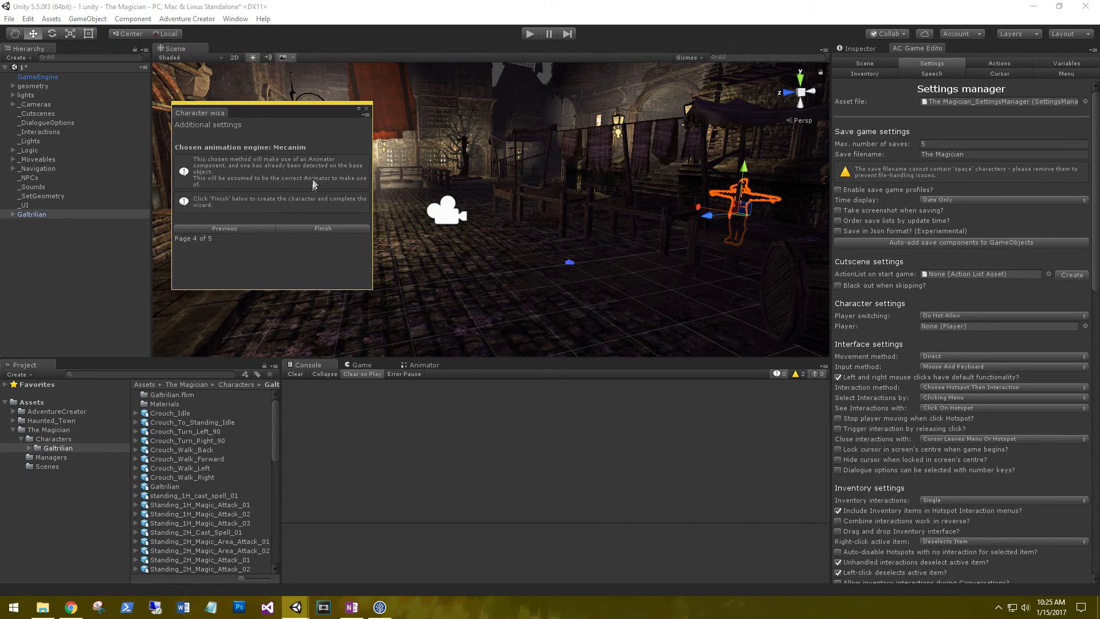
left_click(304, 228)
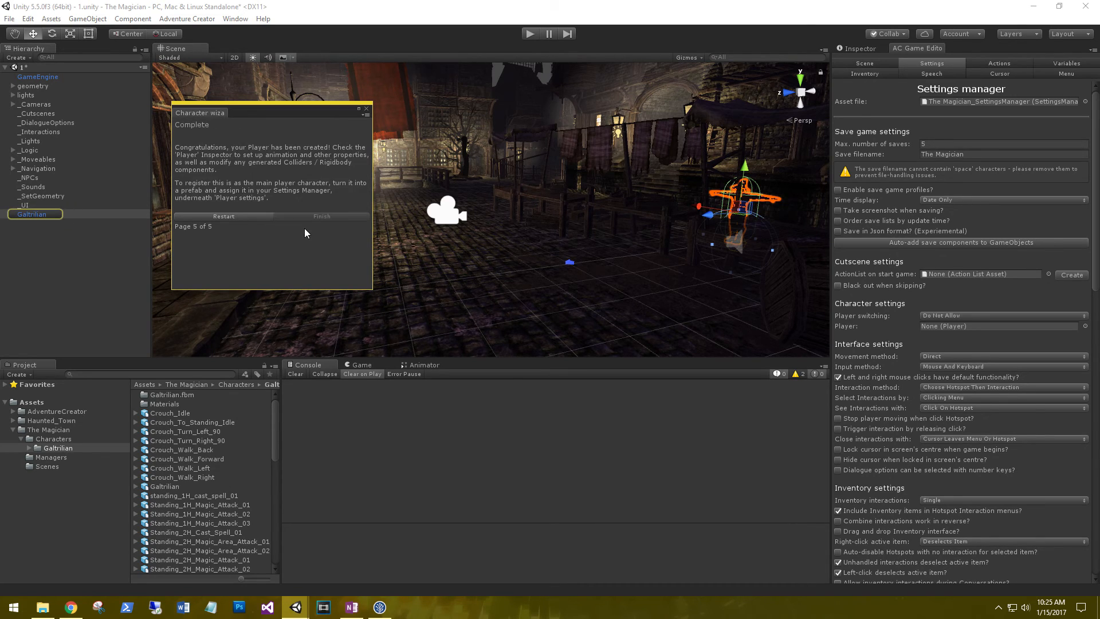
left_click(367, 110)
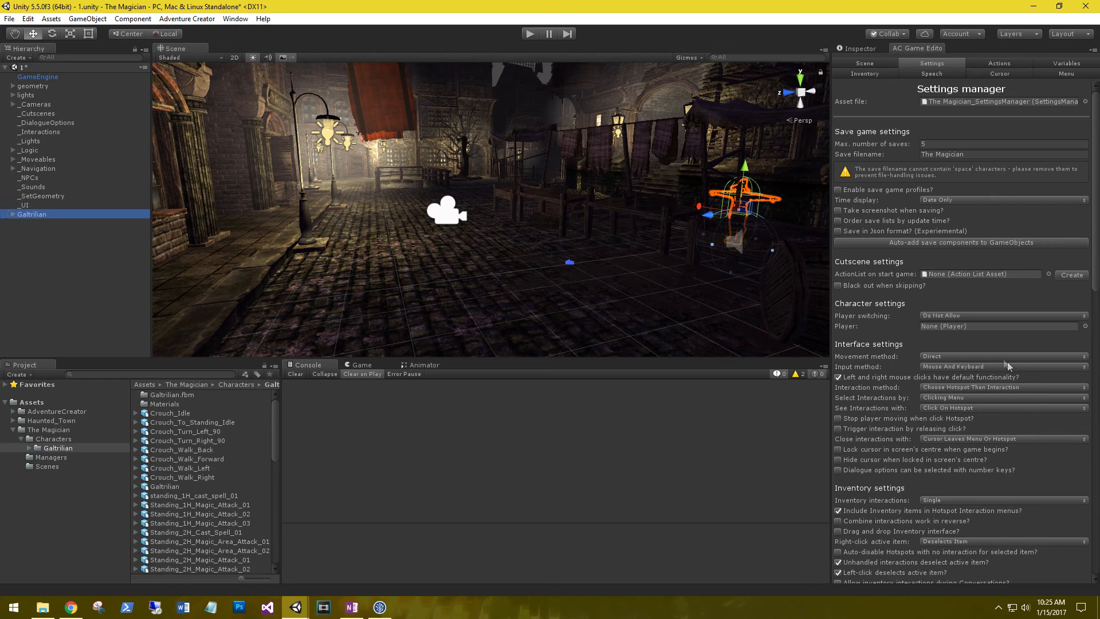
Set the movement method to First Person in the Adventure Creator interface settings.
left_click(936, 356)
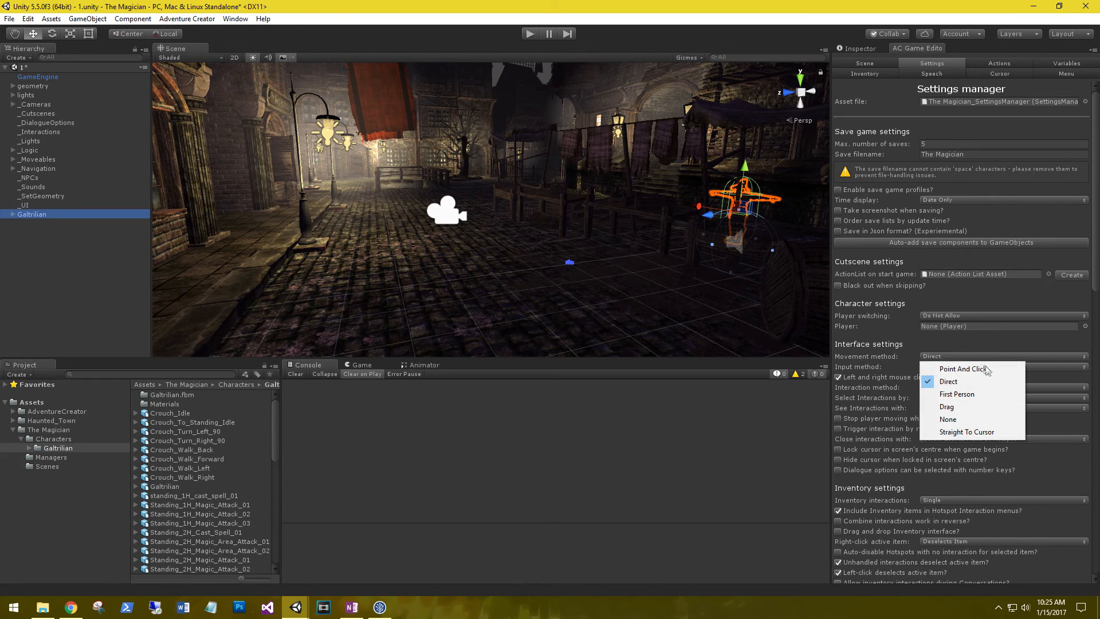
left_click(967, 395)
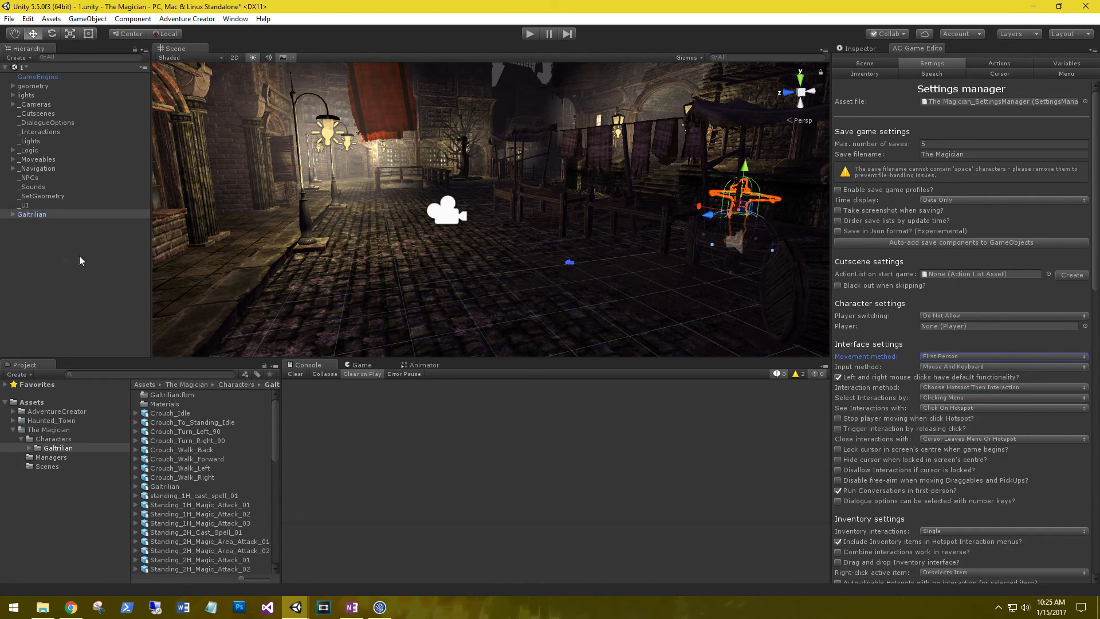
Review the Galtrilian object's components, from the Animator and Player script's settings down to its Rigidbody and Capsule Collider.
left_click(856, 49)
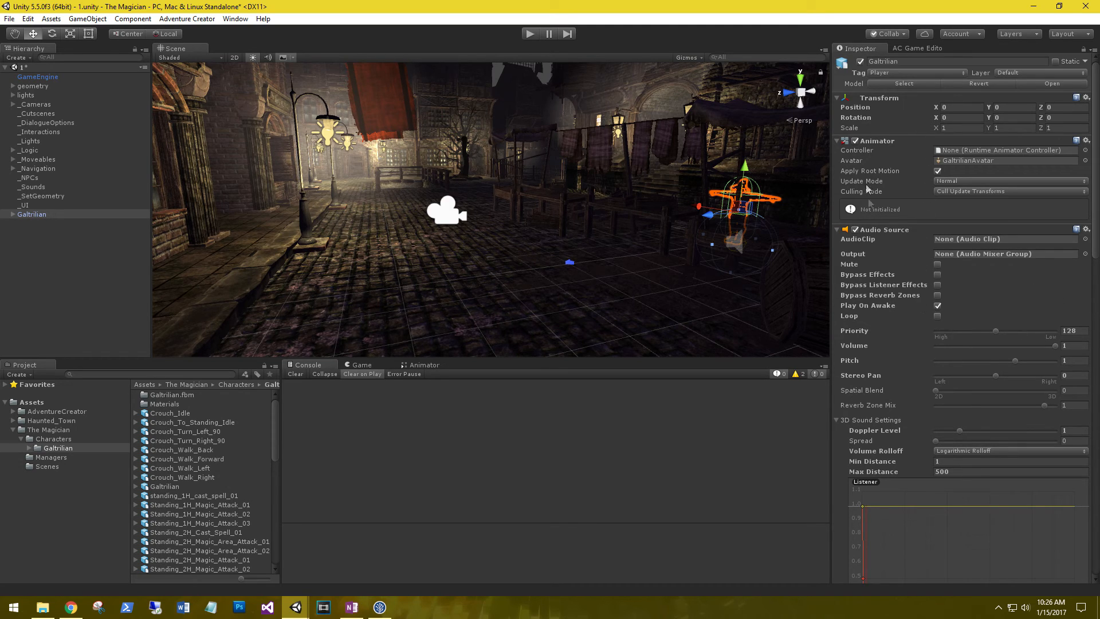
scroll(880, 288, "down", 10)
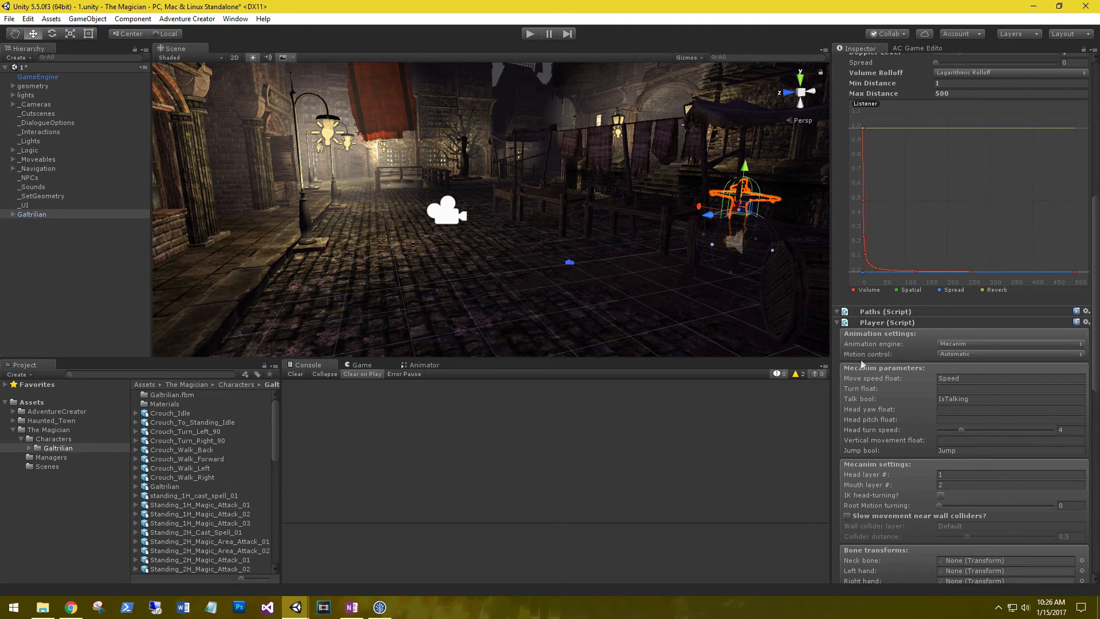
scroll(874, 373, "down", 2)
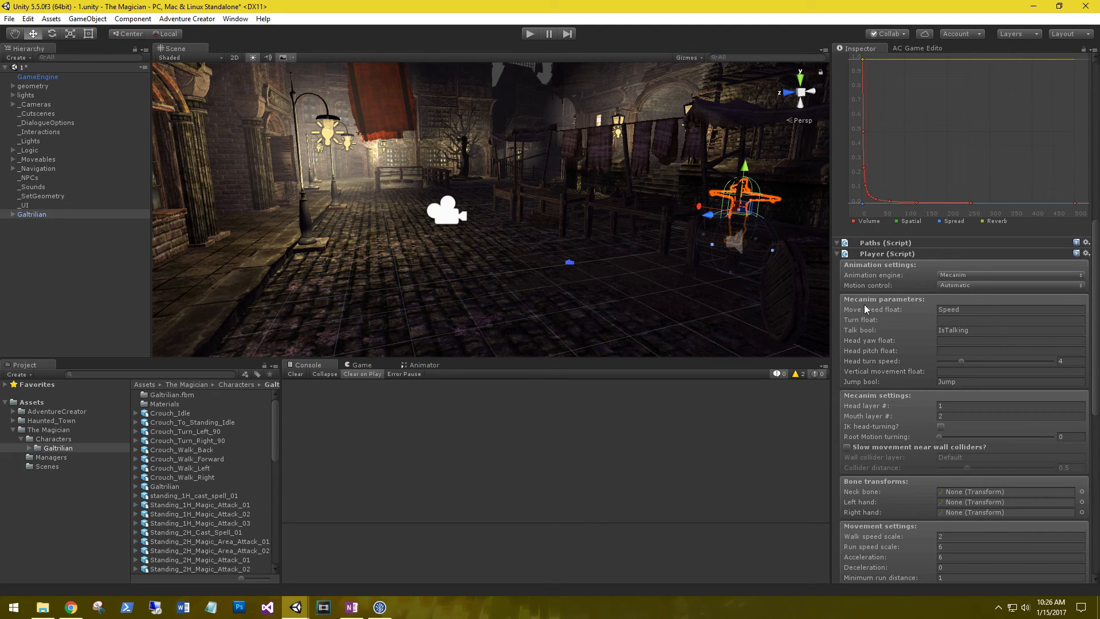
scroll(898, 316, "down", 2)
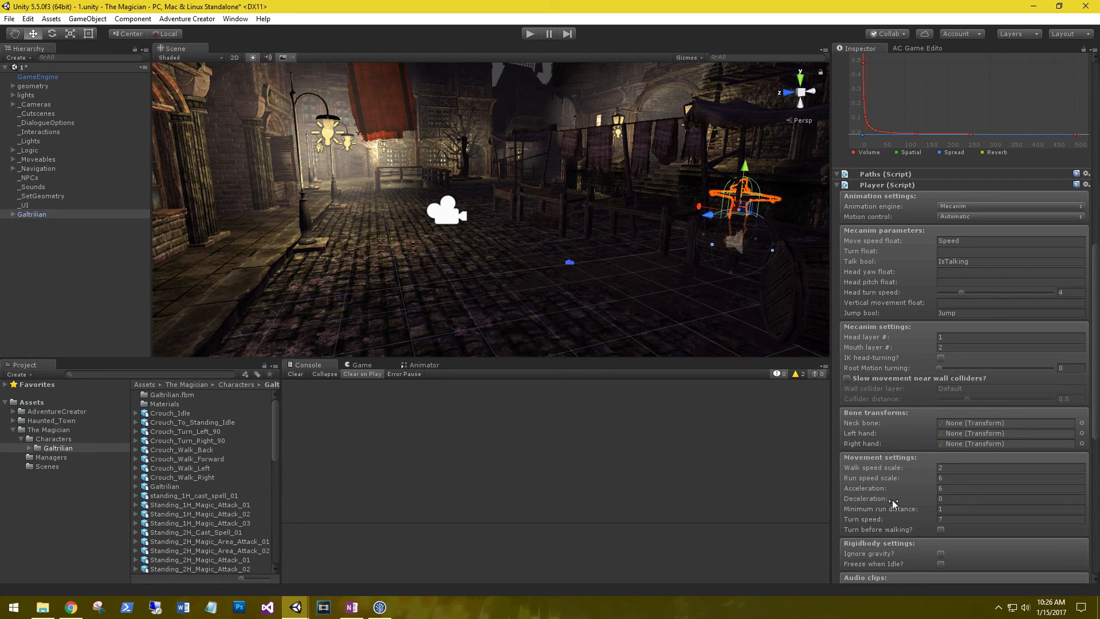
scroll(892, 499, "down", 2)
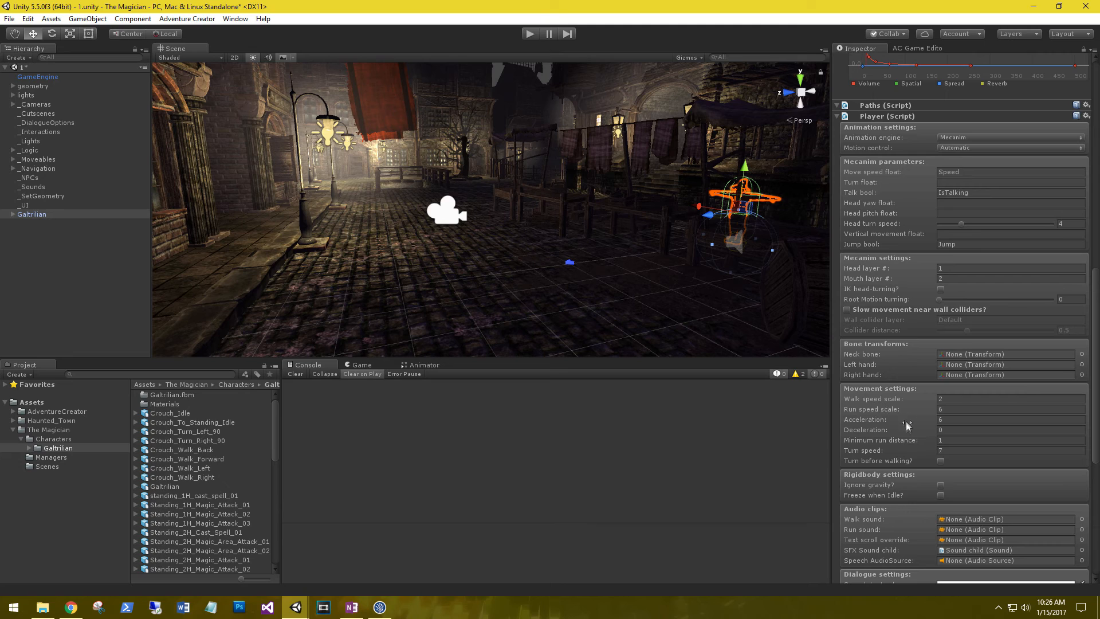
scroll(894, 491, "down", 1)
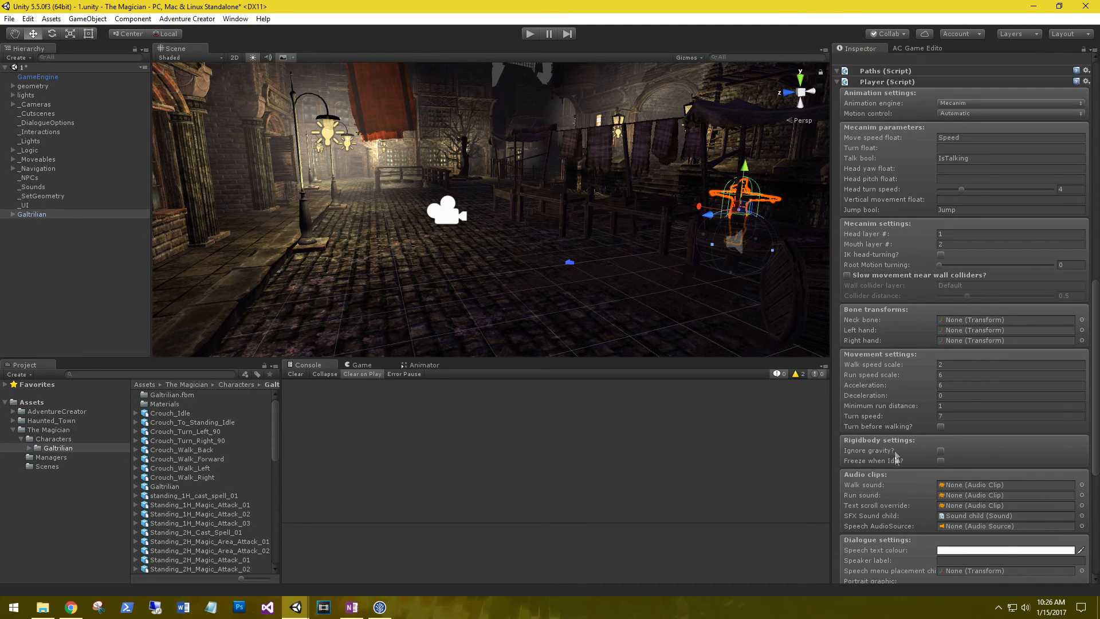
scroll(896, 459, "down", 2)
scroll(893, 431, "down", 2)
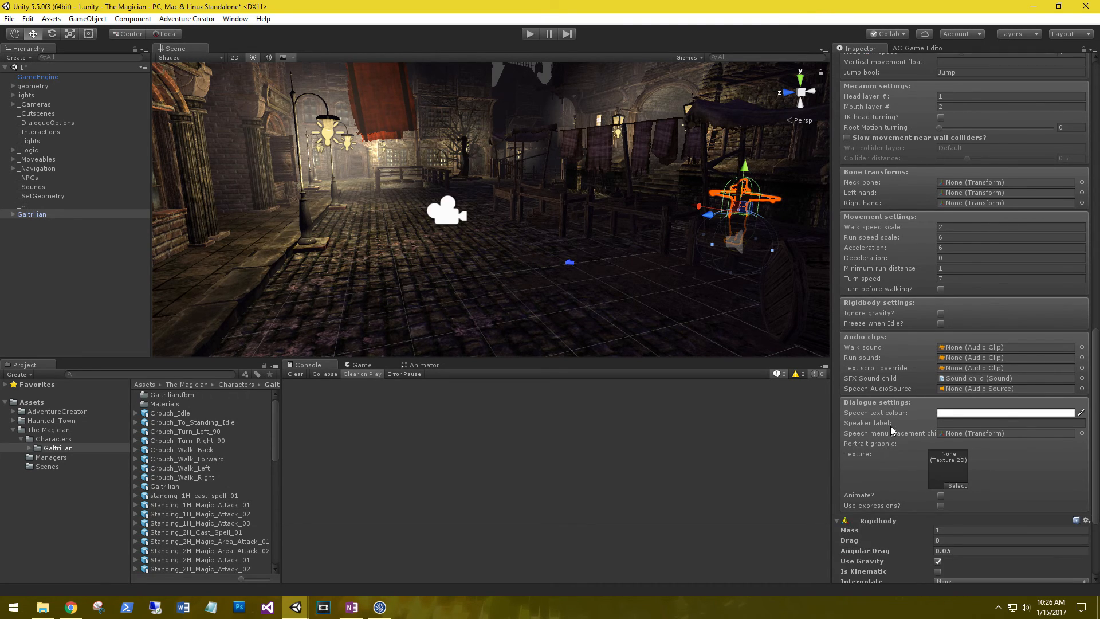
scroll(891, 429, "down", 4)
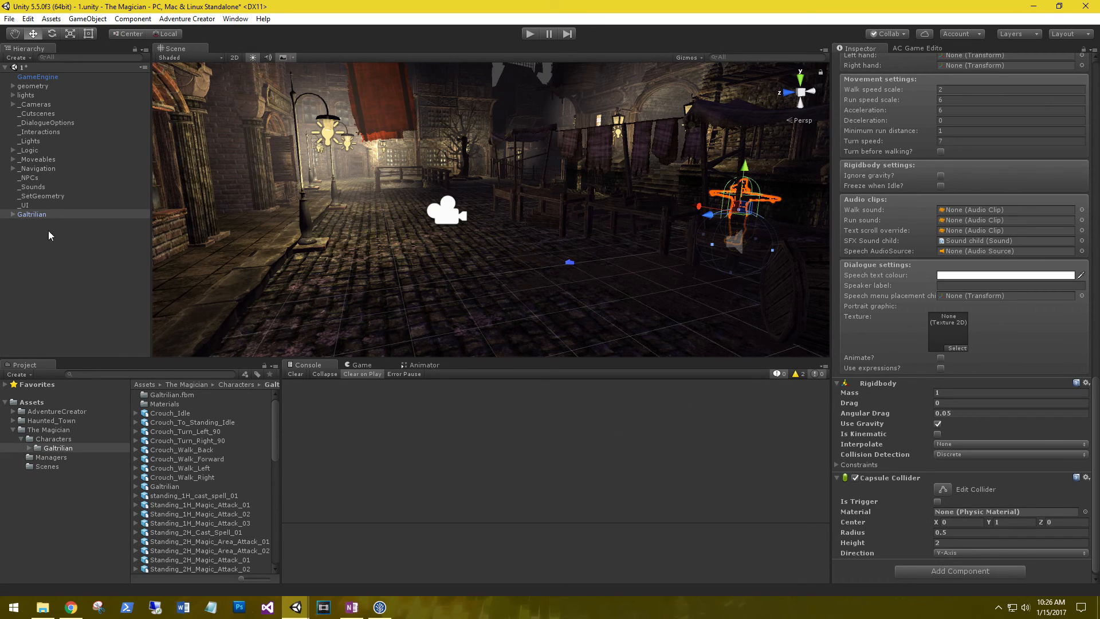
Expand Galtrilian in the hierarchy and inspect the Audio Source and Sound script on its Sound child.
left_click(12, 214)
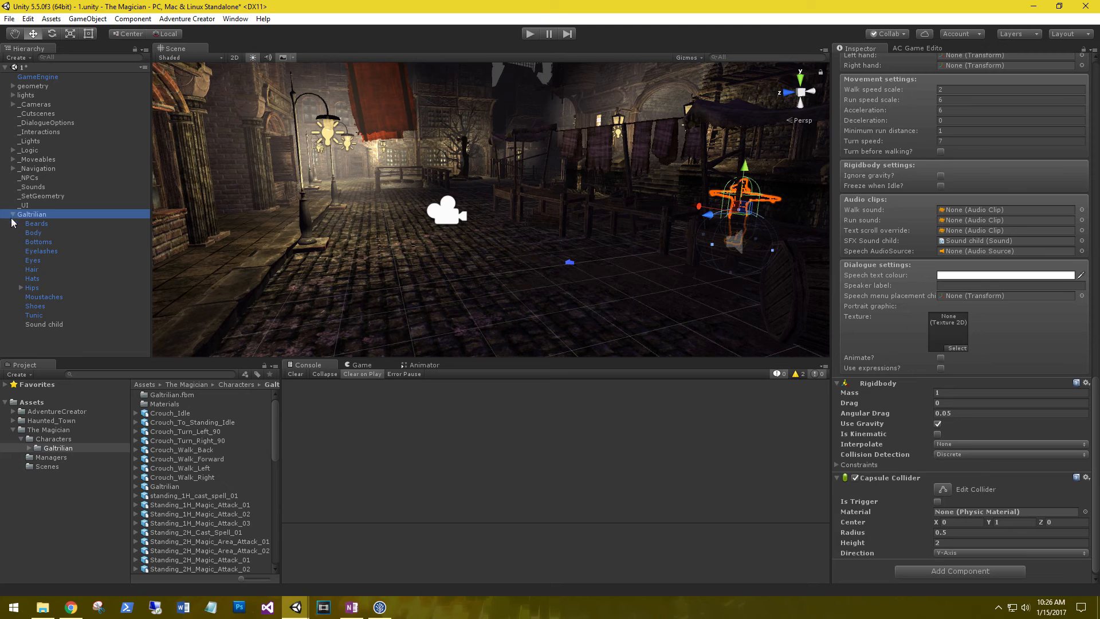
left_click(45, 326)
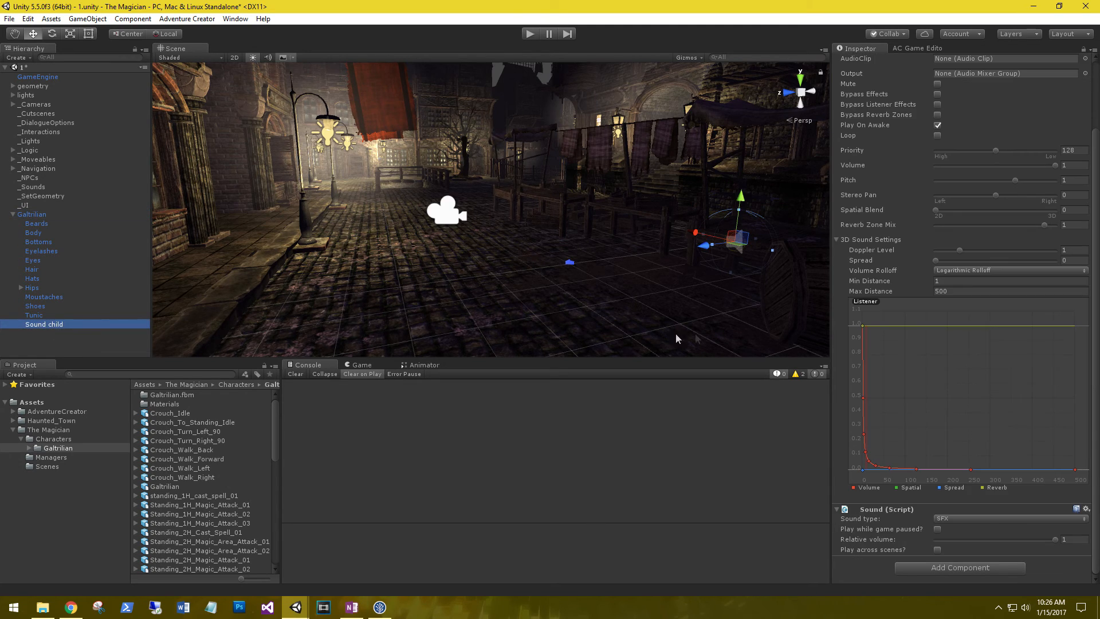
scroll(935, 417, "up", 3)
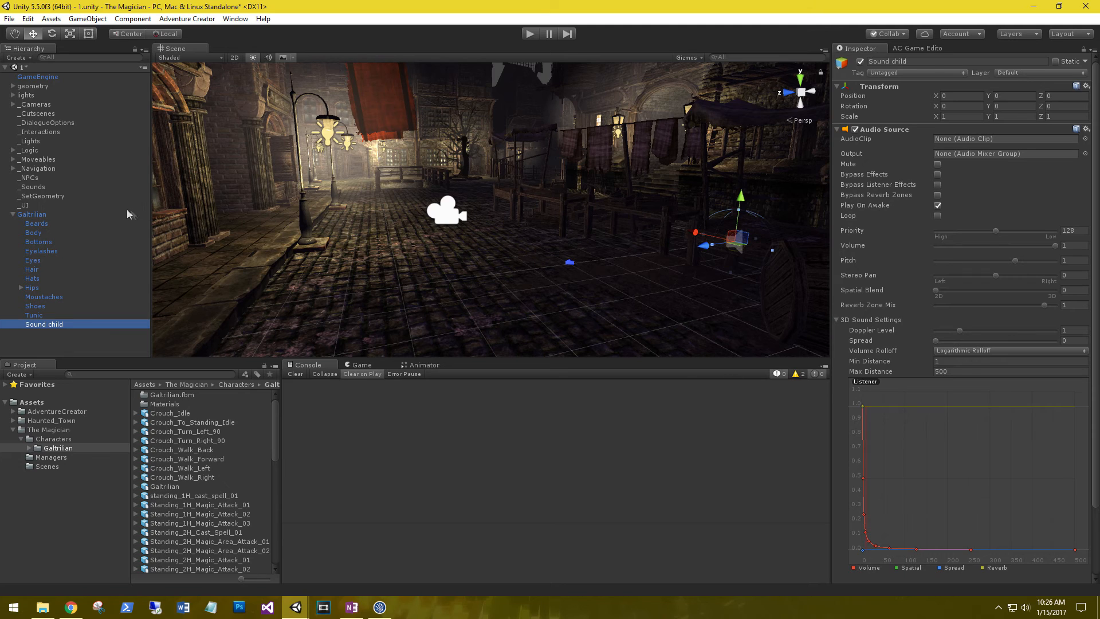
Move the Galtrilian character along the Z axis to a position of about 7.67 and view it from the front.
left_click(39, 216)
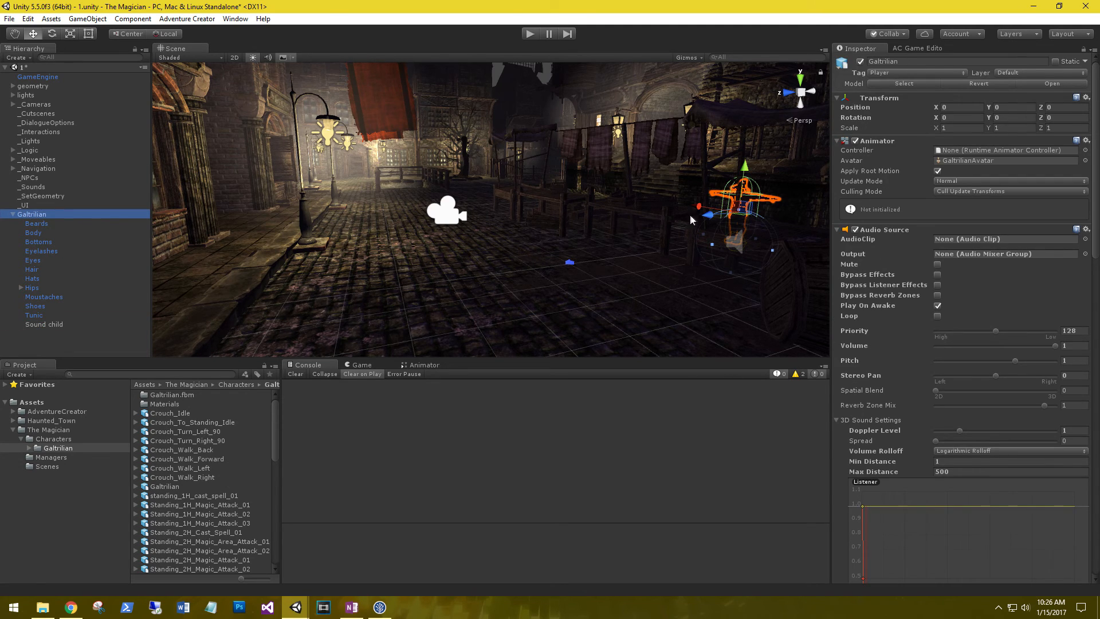
left_click_drag(708, 215, 515, 245)
left_click_drag(503, 243, 545, 244)
key("w")
right_click_drag(440, 264, 797, 263)
key("a")
Reduce the radius of Galtrilian's Capsule Collider to 0.27 and check its fit around the body.
scroll(913, 307, "down", 15)
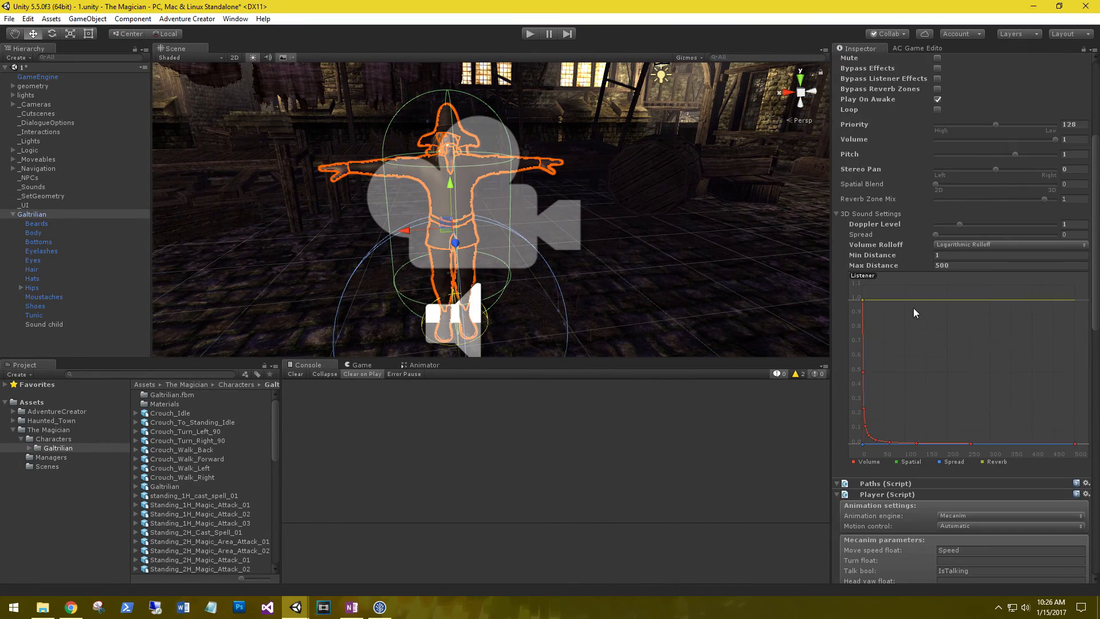
scroll(919, 336, "down", 2)
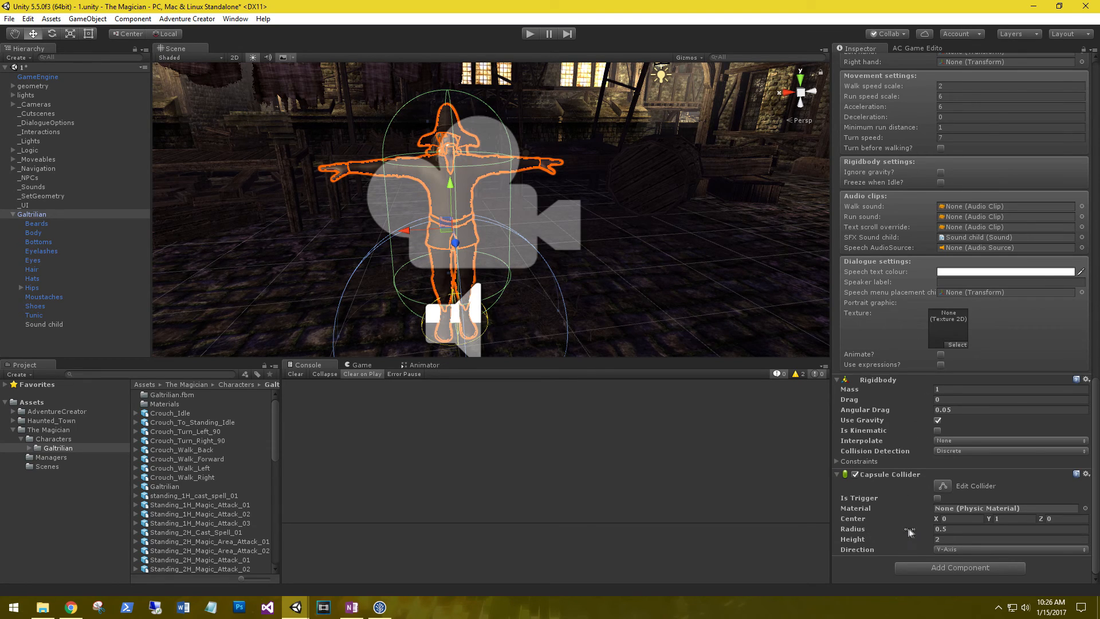
left_click(929, 528)
left_click_drag(927, 527, 923, 528)
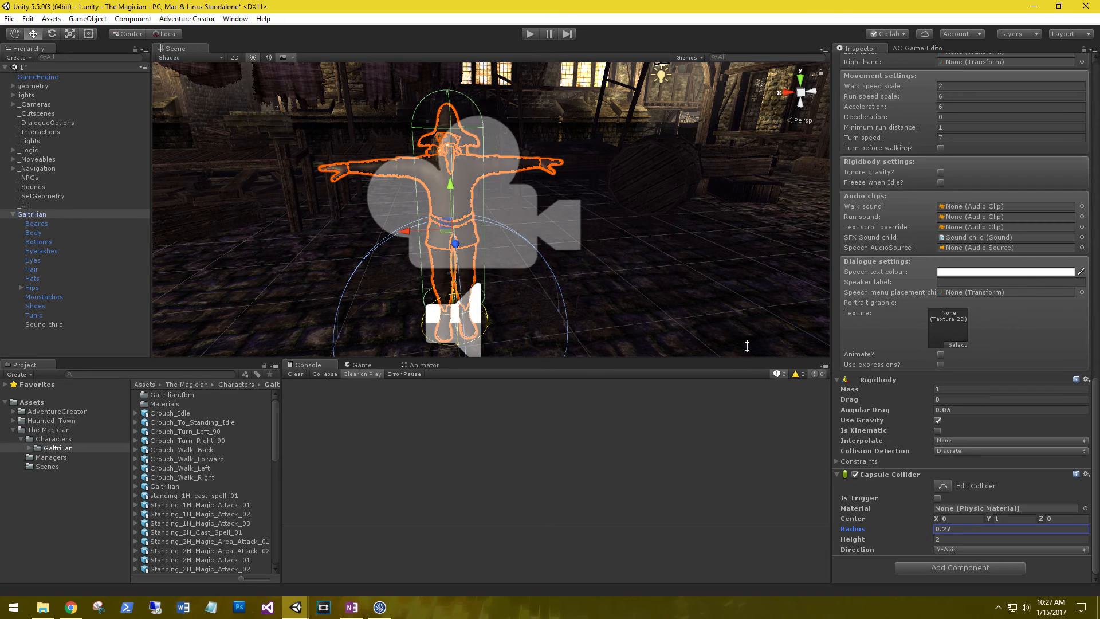
left_click_drag(601, 241, 544, 290, "alt")
key("f")
Create an Animator Controller named Galtrilian_Animator_Controller in the Galtrilian character folder.
scroll(934, 443, "up", 10)
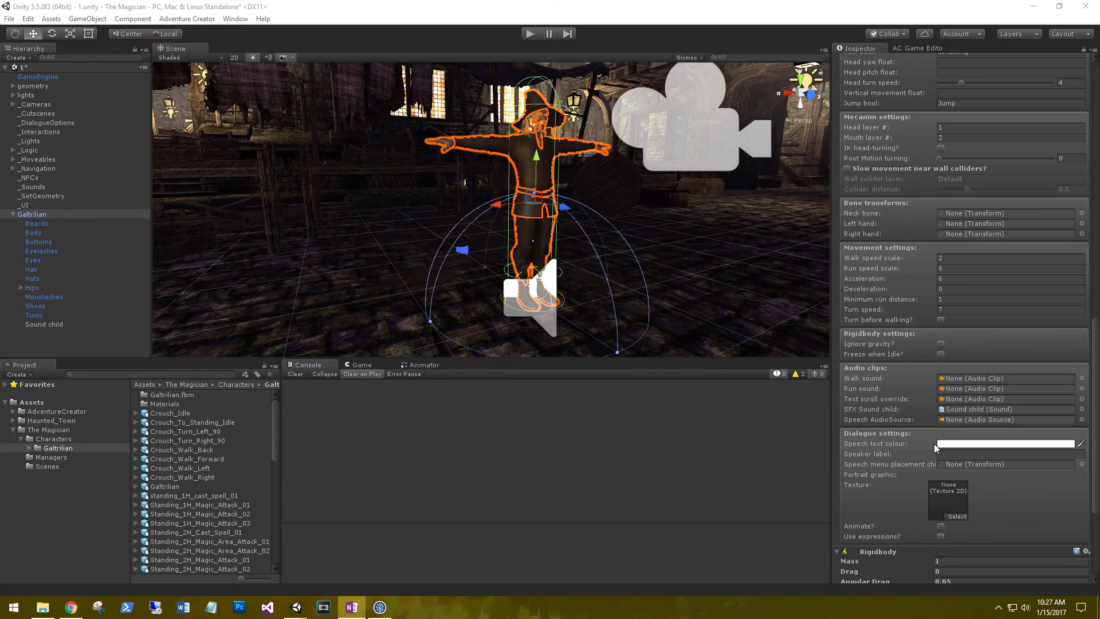
scroll(959, 357, "up", 6)
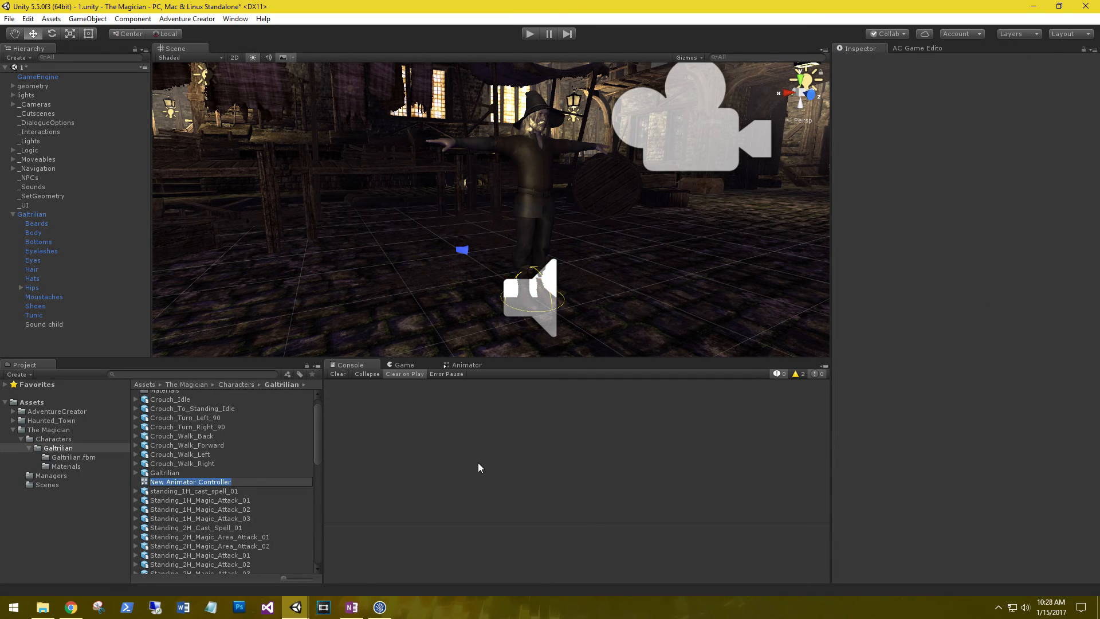
type("Gal")
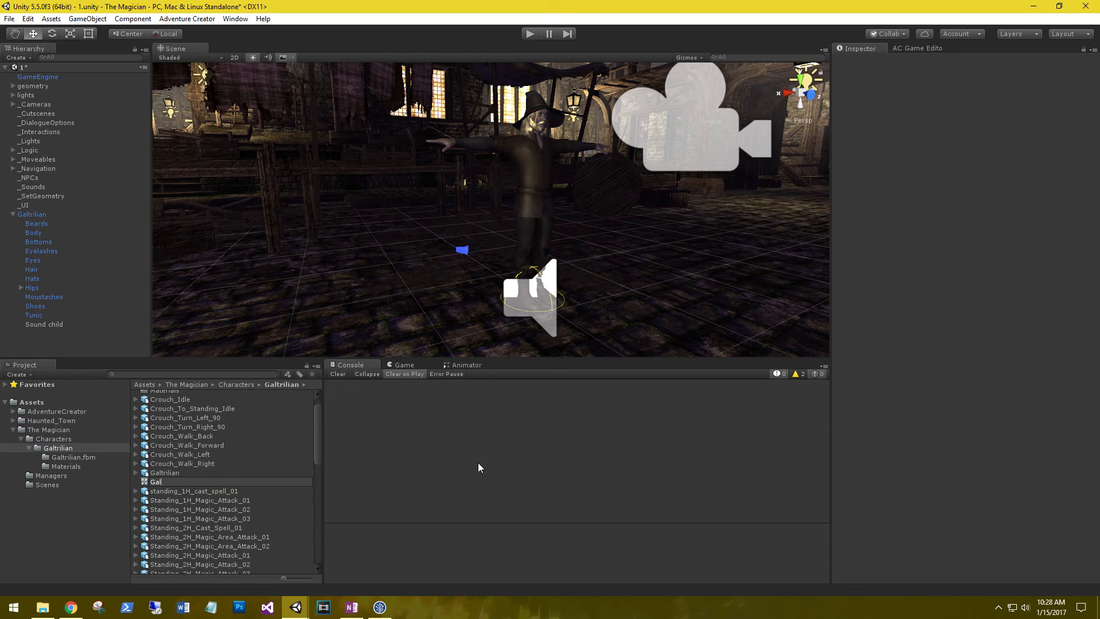
type("trilian_Animator_Controller")
key("Return")
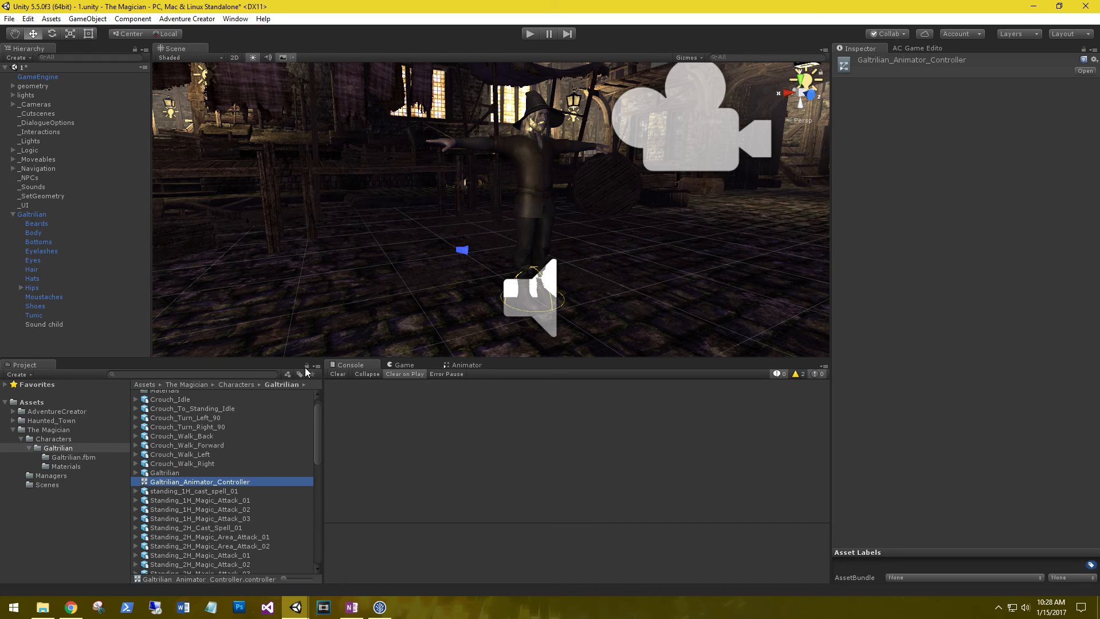
Assign Galtrilian_Animator_Controller as the controller of the Galtrilian object's Animator component.
left_click(38, 214)
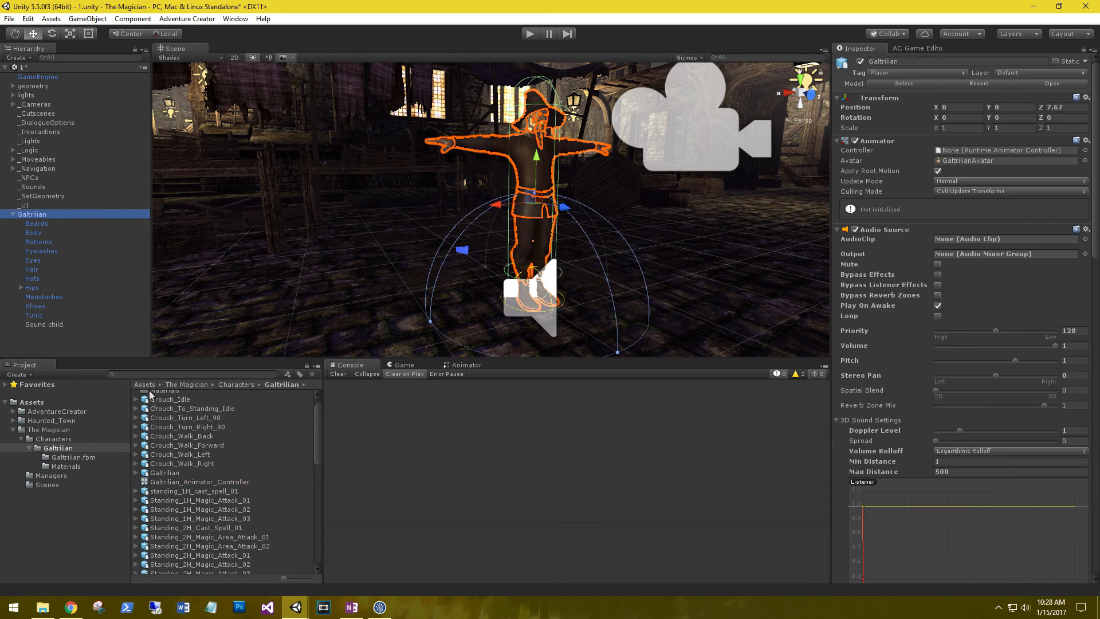
left_click(173, 481)
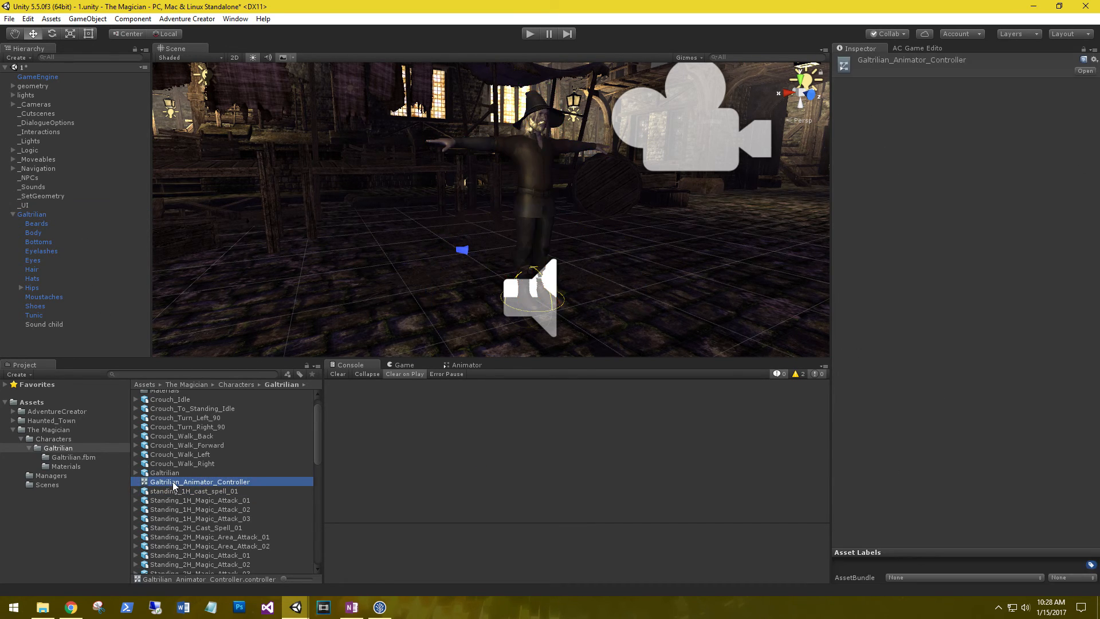
left_click(33, 214)
left_click_drag(171, 480, 986, 150)
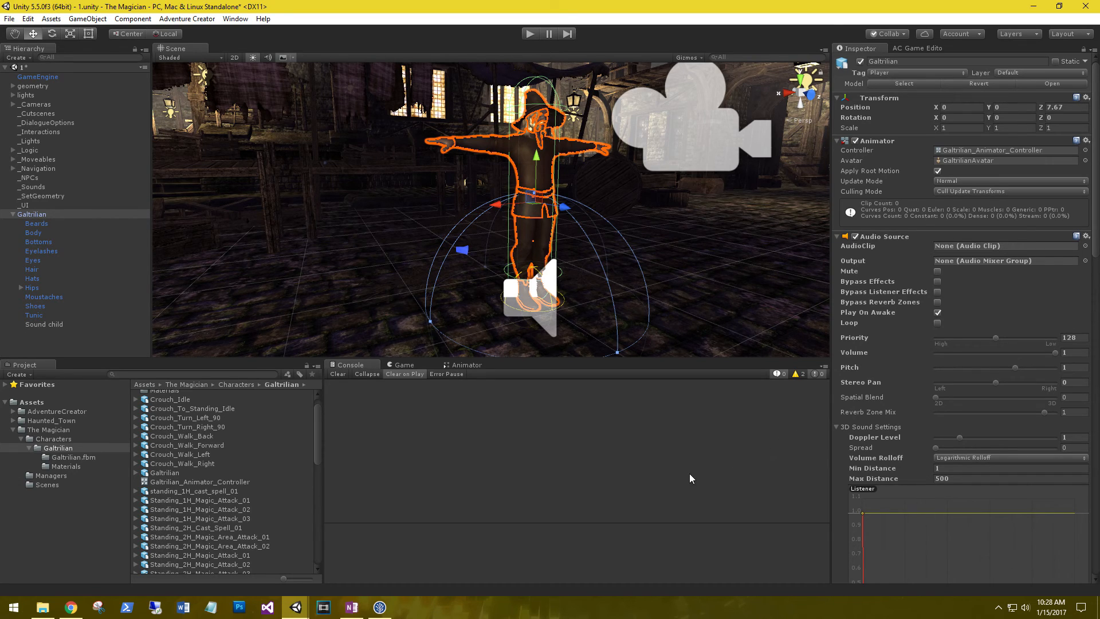
Show the controller's Base Layer graph and preview the standing_idle_02 animation.
left_click(462, 365)
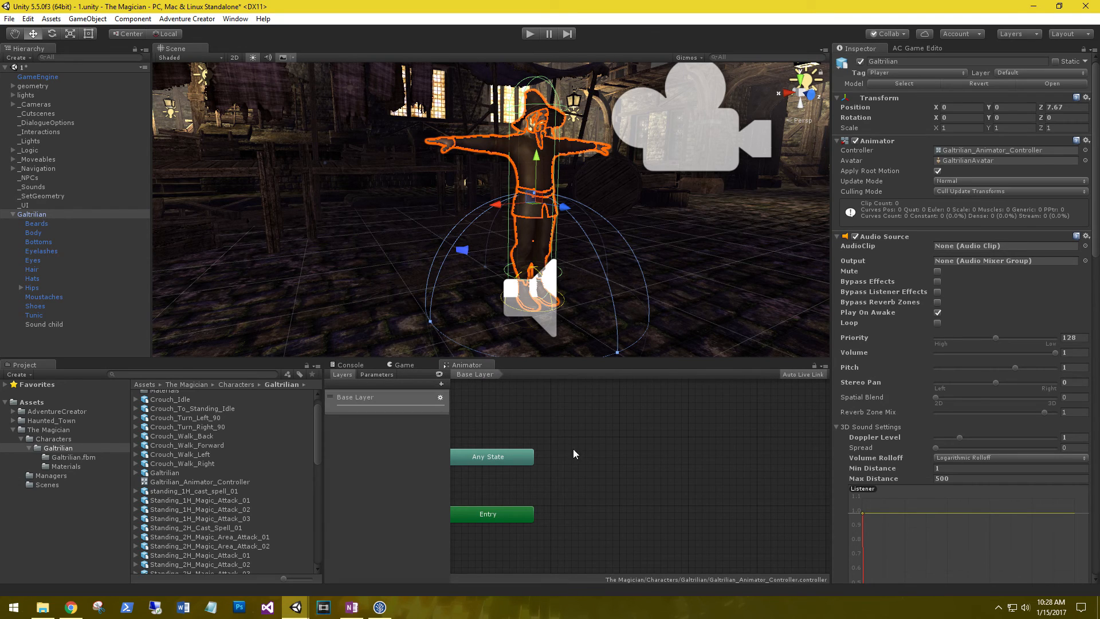
middle_click_drag(561, 477, 600, 461)
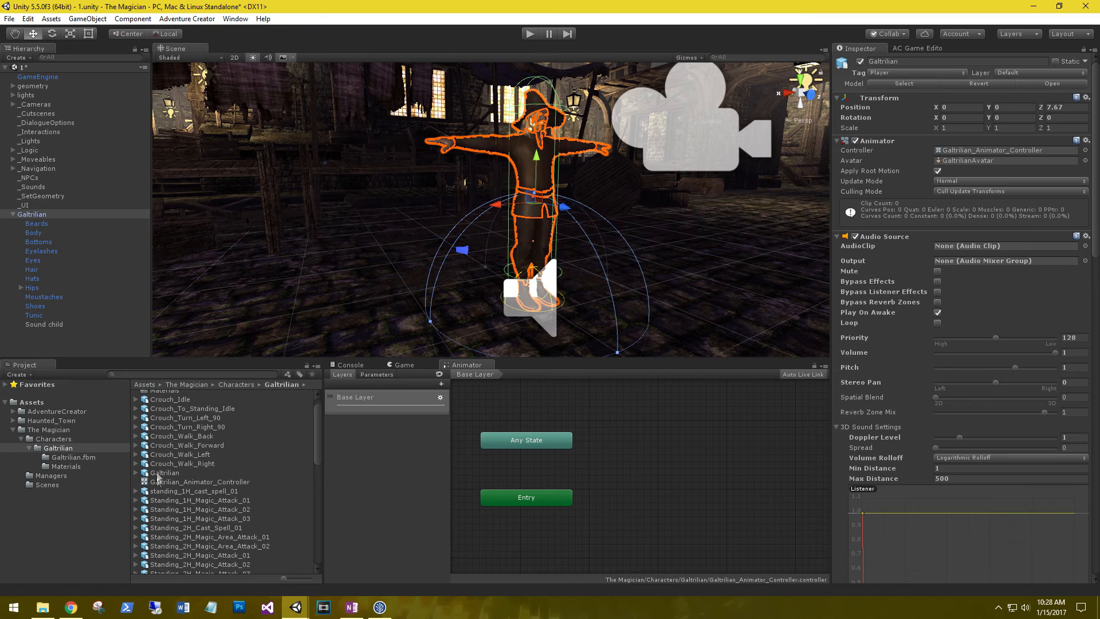
left_click(181, 516)
scroll(176, 474, "down", 6)
left_click(166, 416)
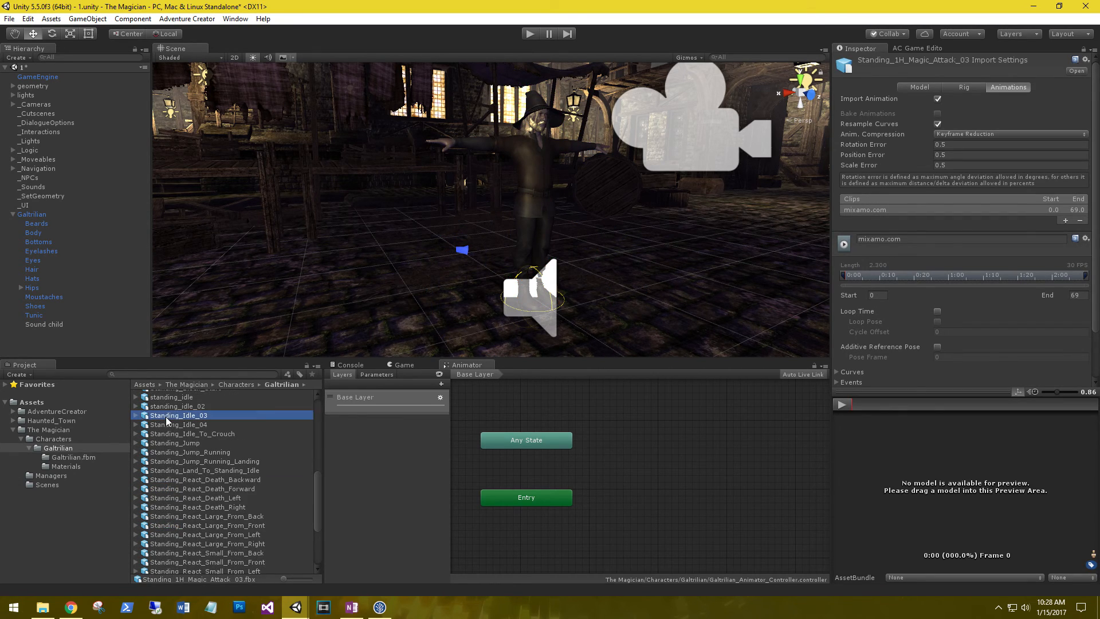
left_click(163, 406)
left_click(842, 405)
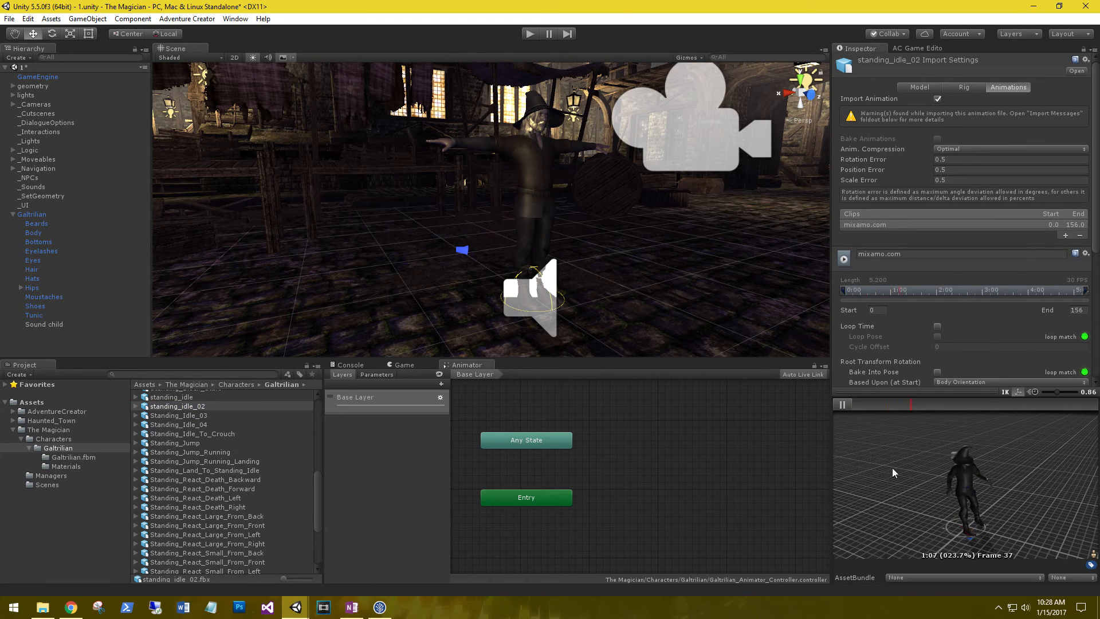
left_click(842, 404)
Add the standing_idle_02 animation to the Base Layer as a state and name it Idle.
left_click_drag(173, 407, 652, 448)
left_click(694, 459)
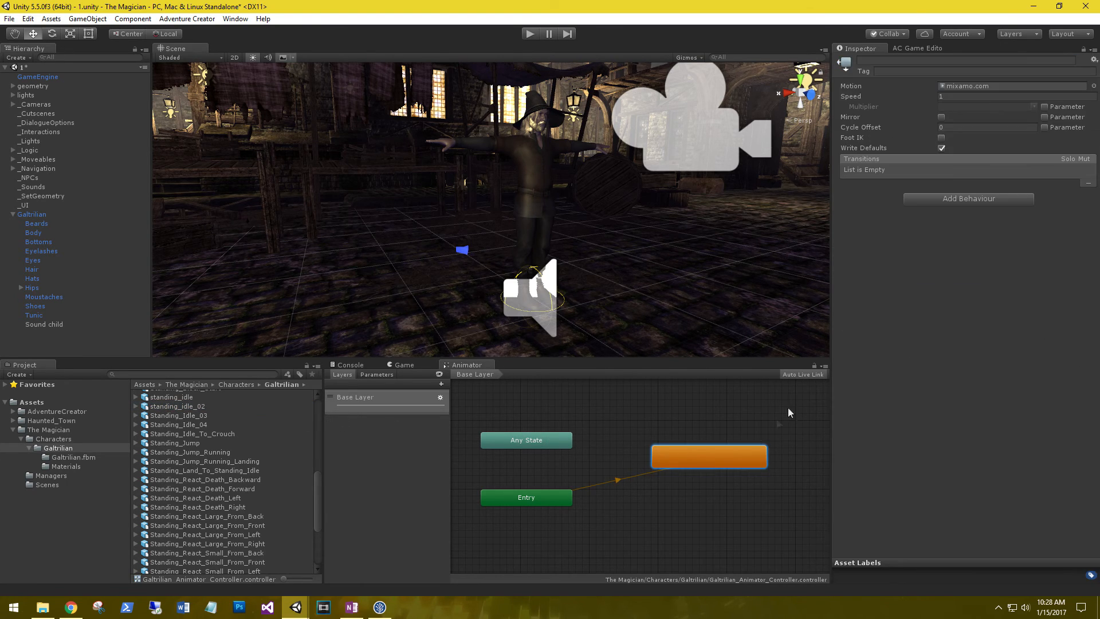
left_click(887, 61)
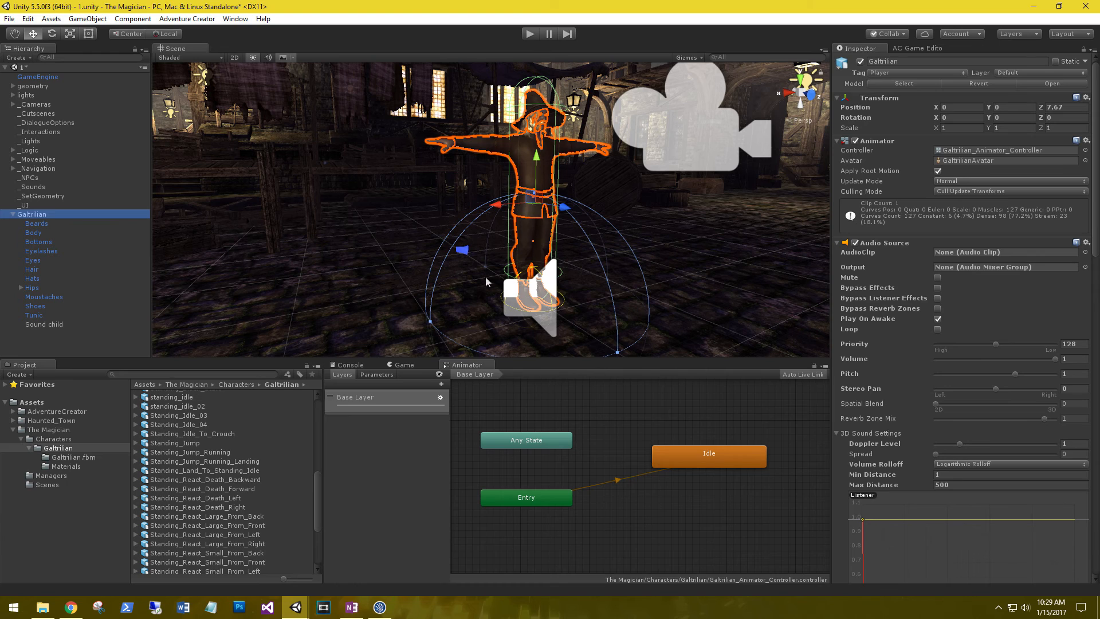
Create an empty child object under Galtrilian and name it Camera.
right_click(34, 214)
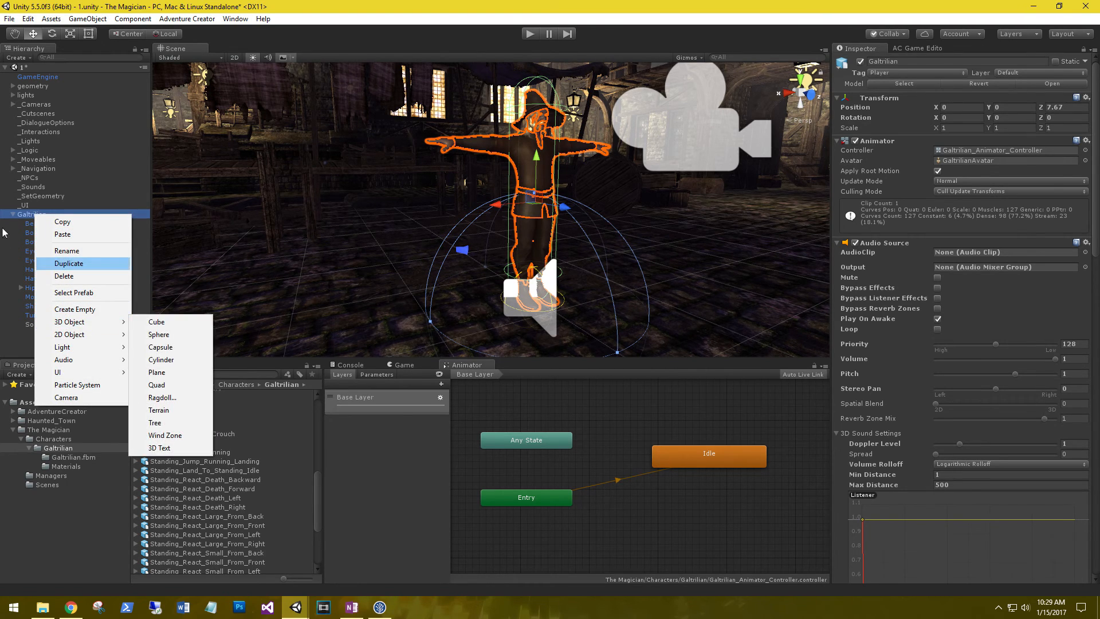
left_click(86, 310)
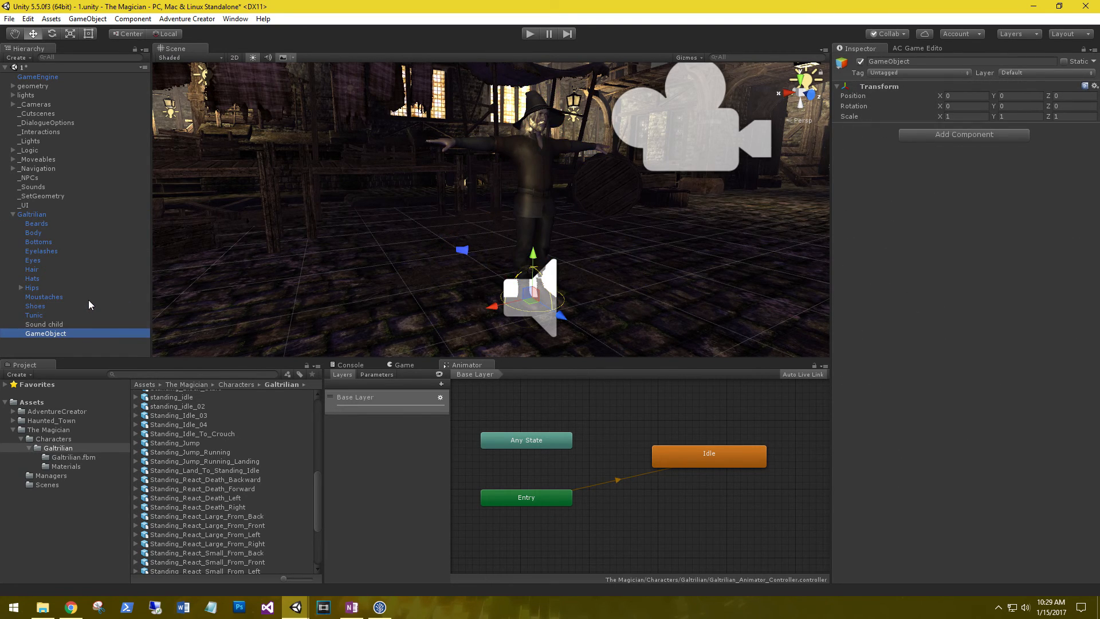
key("F2")
type("Camera")
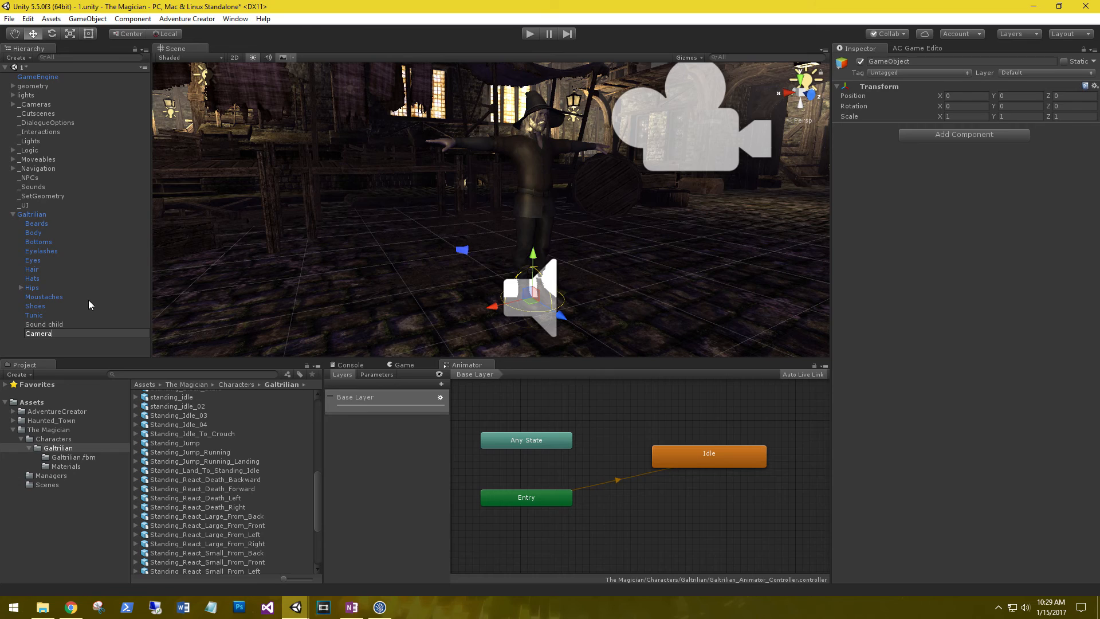
key("Return")
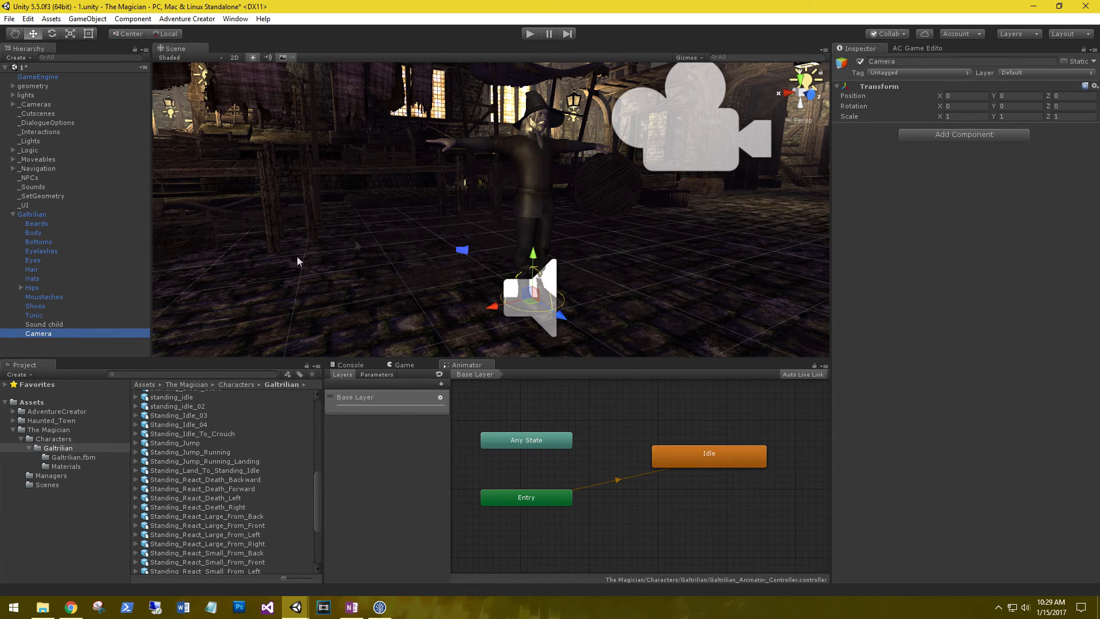
Add the First-person camera component to the Camera object and turn off head bobbing when moving.
left_click(930, 133)
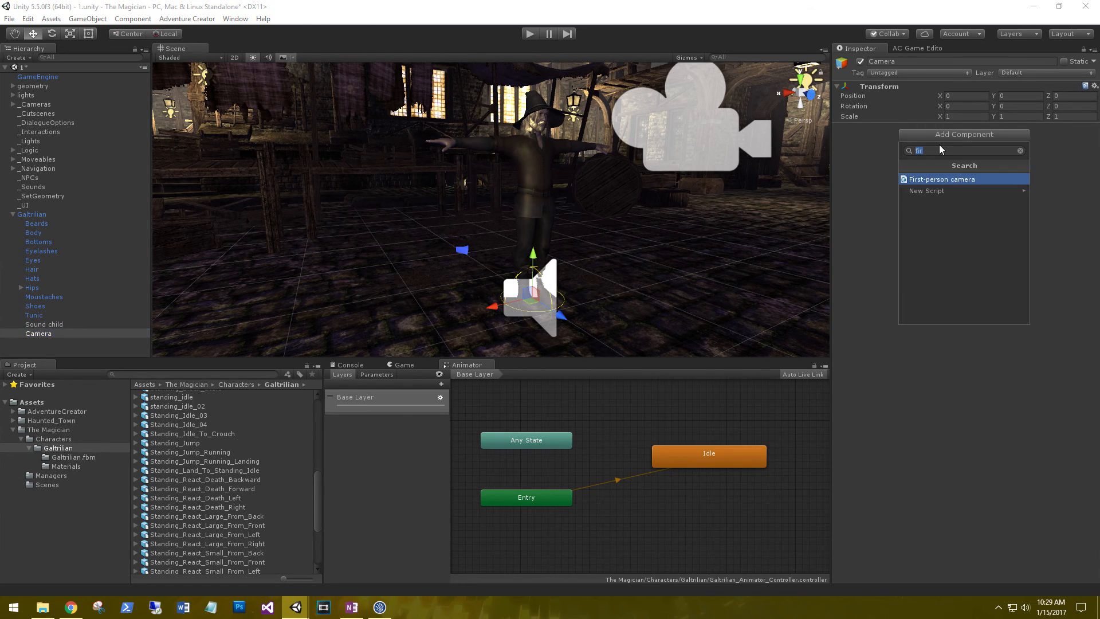
type("firs")
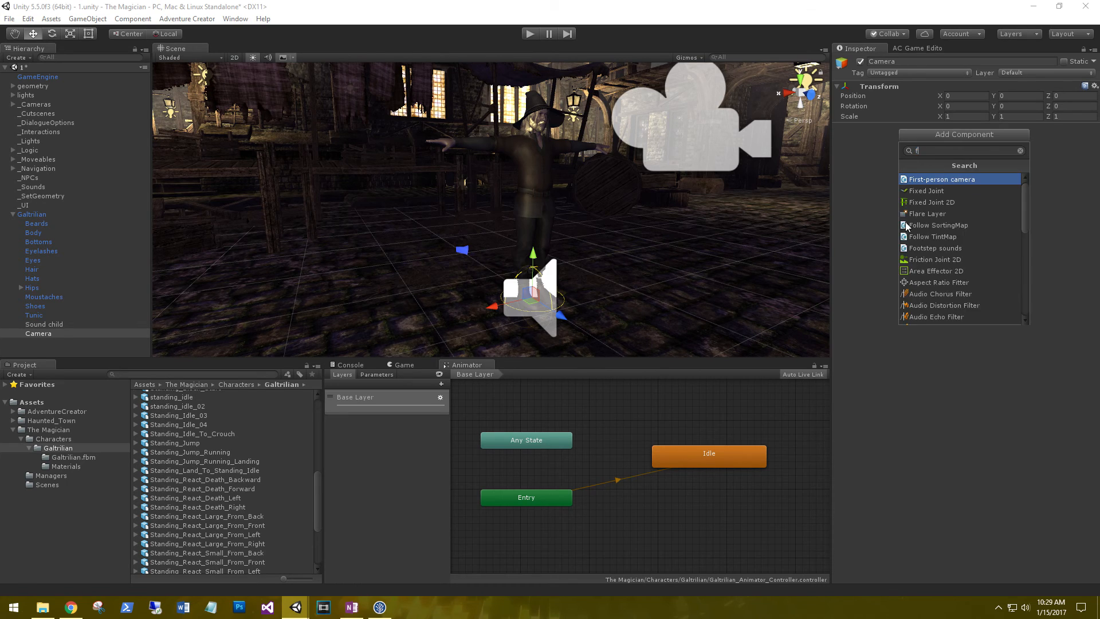
left_click(947, 179)
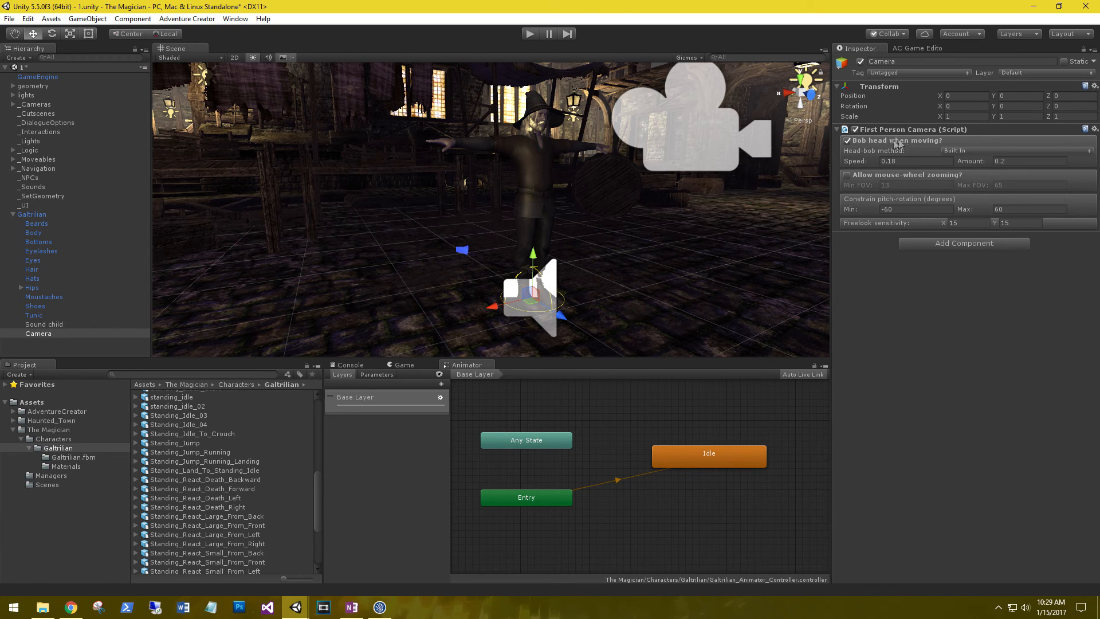
left_click(848, 141)
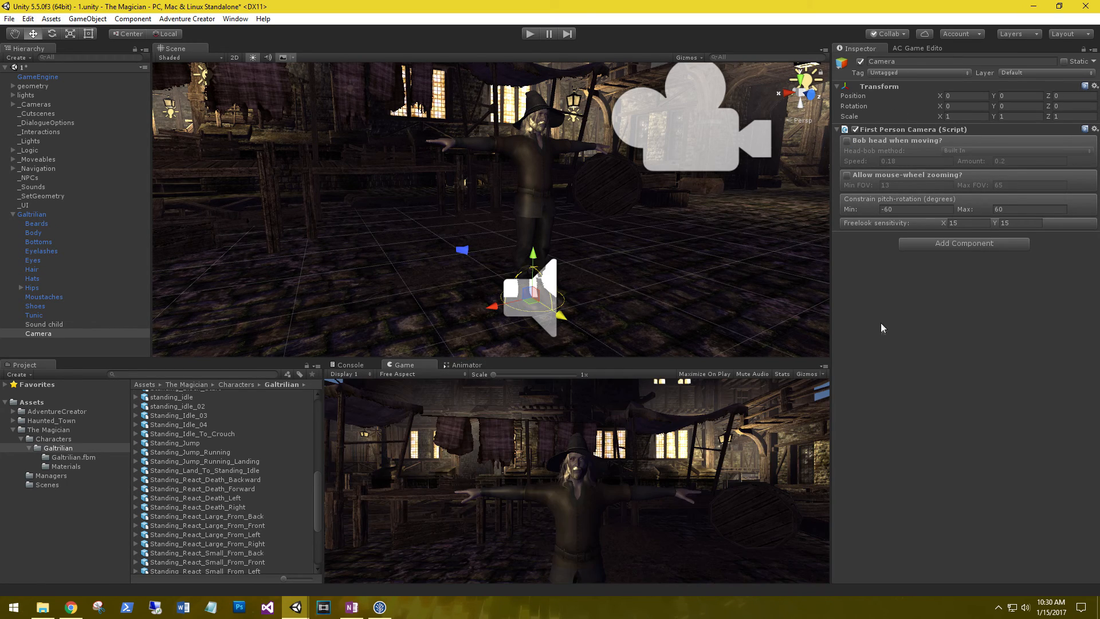
Add a standard Camera component to Galtrilian's Camera child object.
left_click(918, 244)
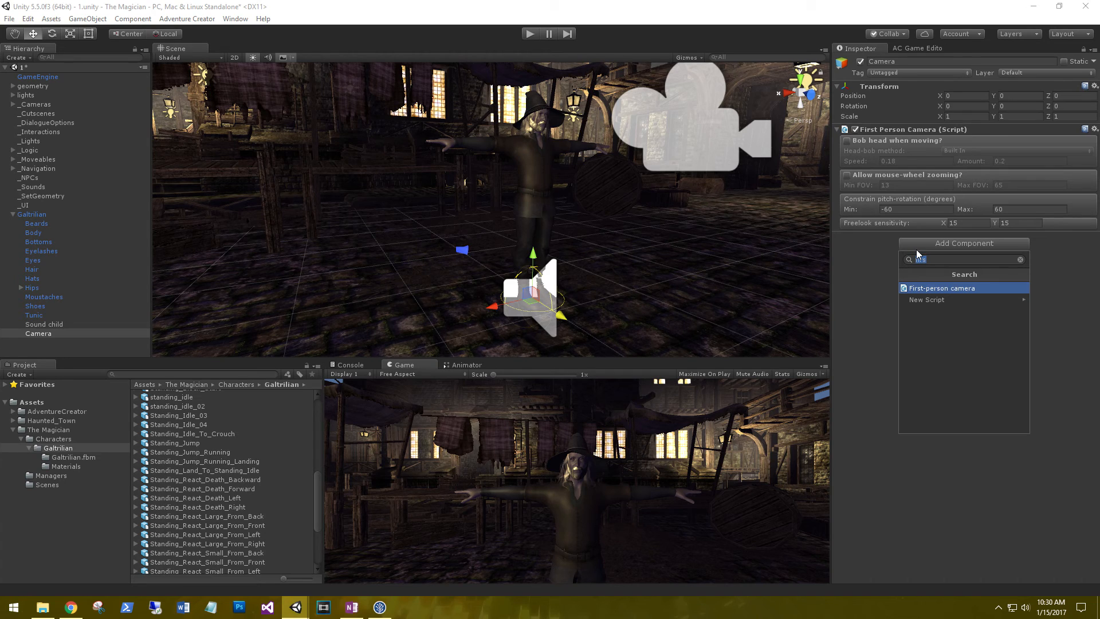
type("camera")
key("Return")
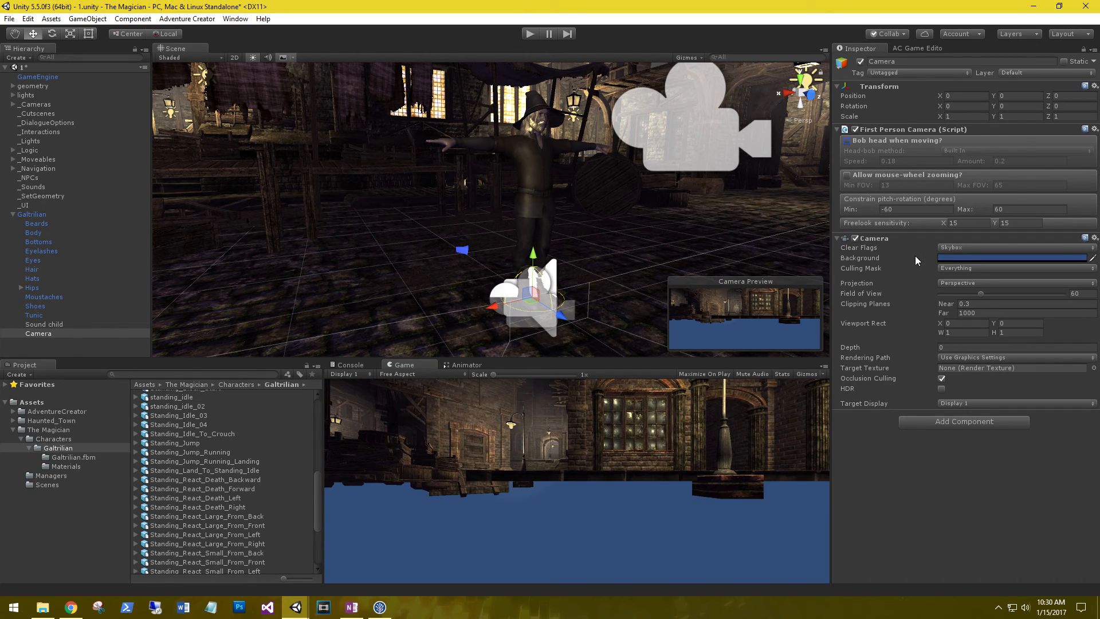
Raise the Camera object to Galtrilian's head height, at a Y position of about 1.66.
left_click_drag(532, 257, 557, 106)
right_click_drag(599, 165, 704, 145)
key("w")
key("s")
left_click_drag(572, 127, 577, 120)
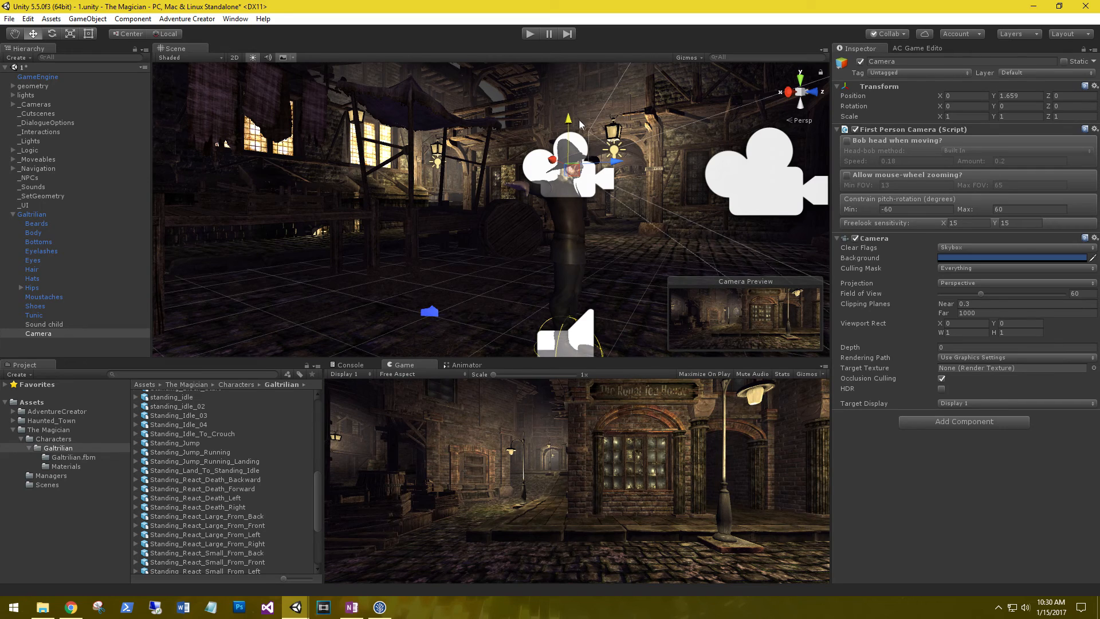
Show the Adventure Creator settings, then create a folder named Prefabs inside the Galtrilian character folder and open it.
left_click(911, 48)
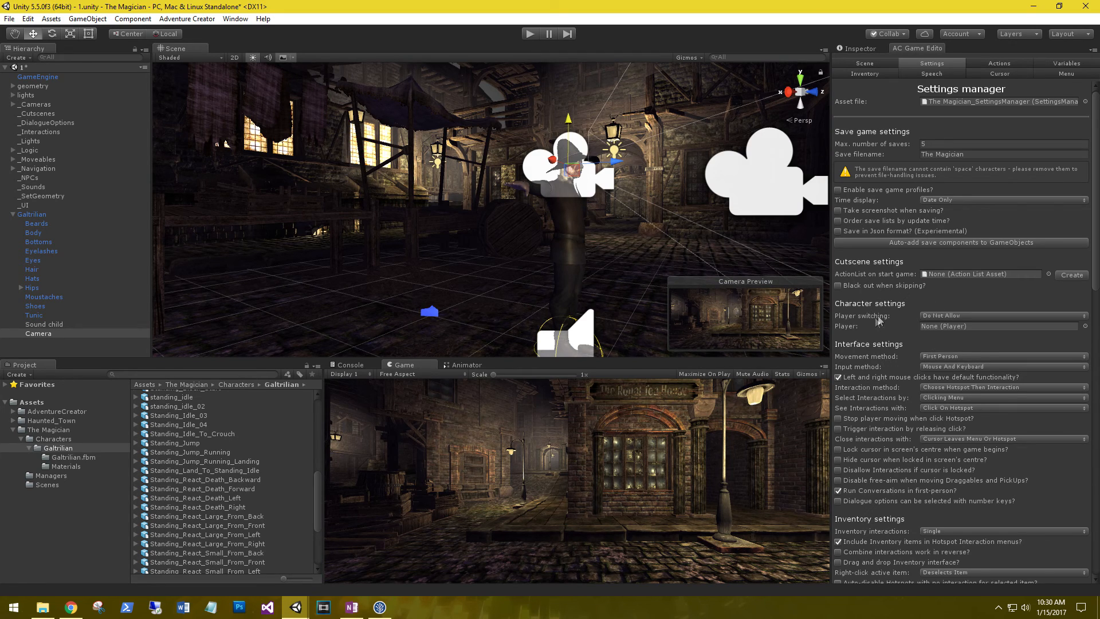
left_click(33, 216)
left_click(12, 214)
left_click(236, 383)
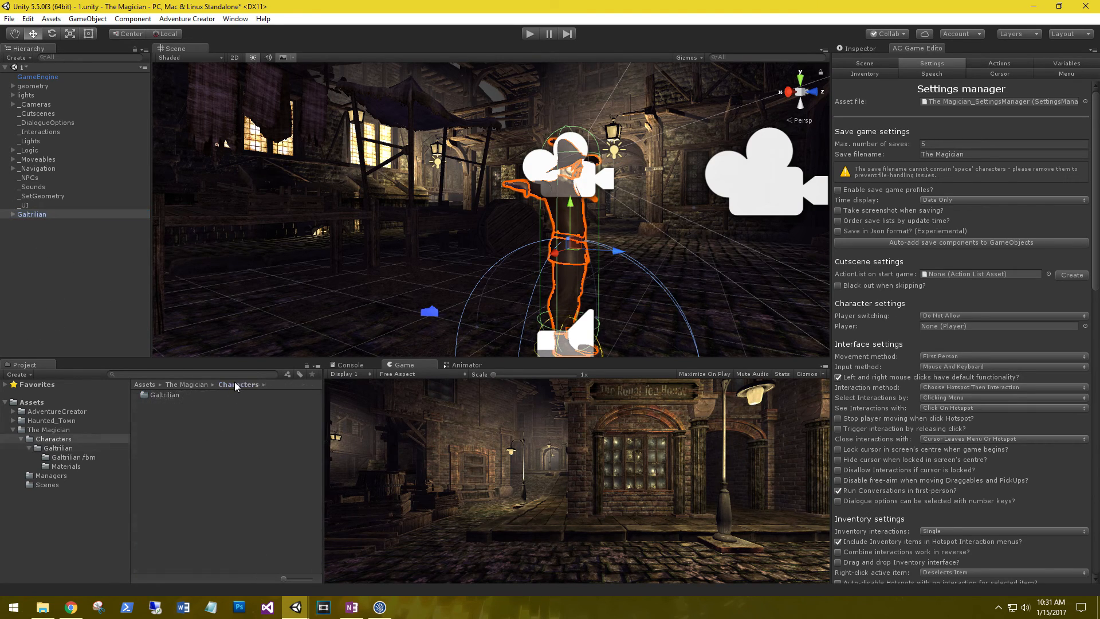
double_click(167, 394)
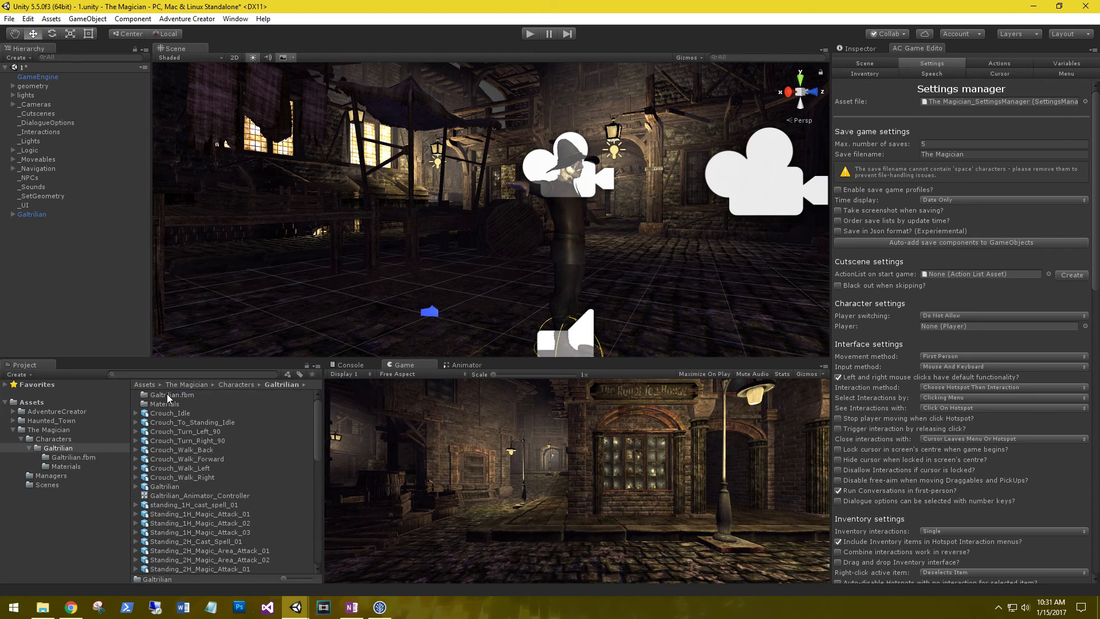
right_click(295, 431)
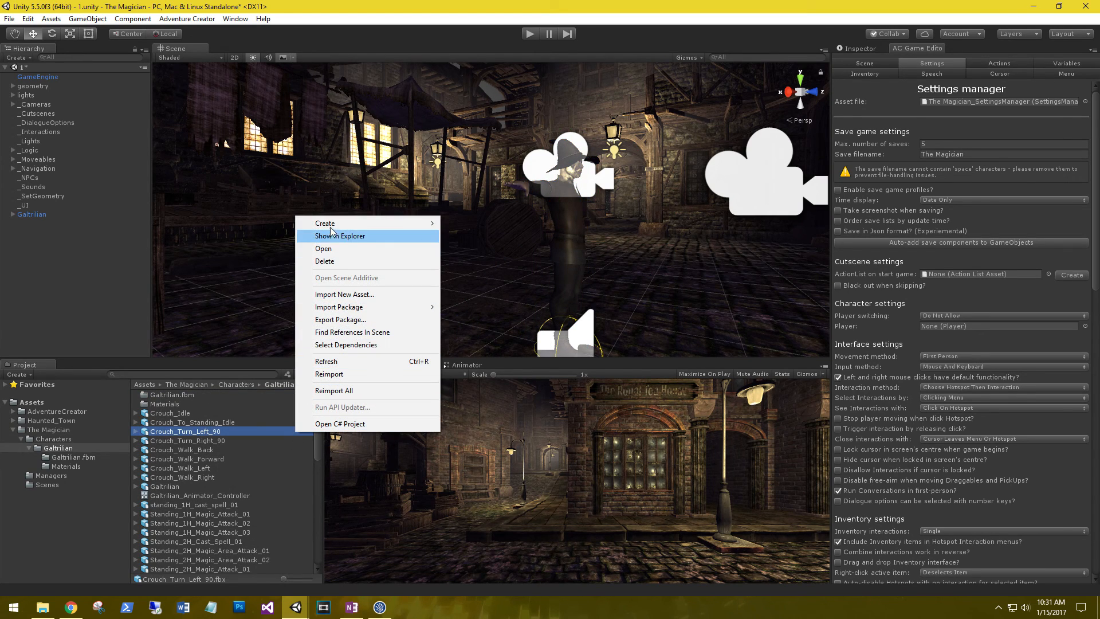
mouse_move(374, 229)
left_click(462, 225)
type("Prefab")
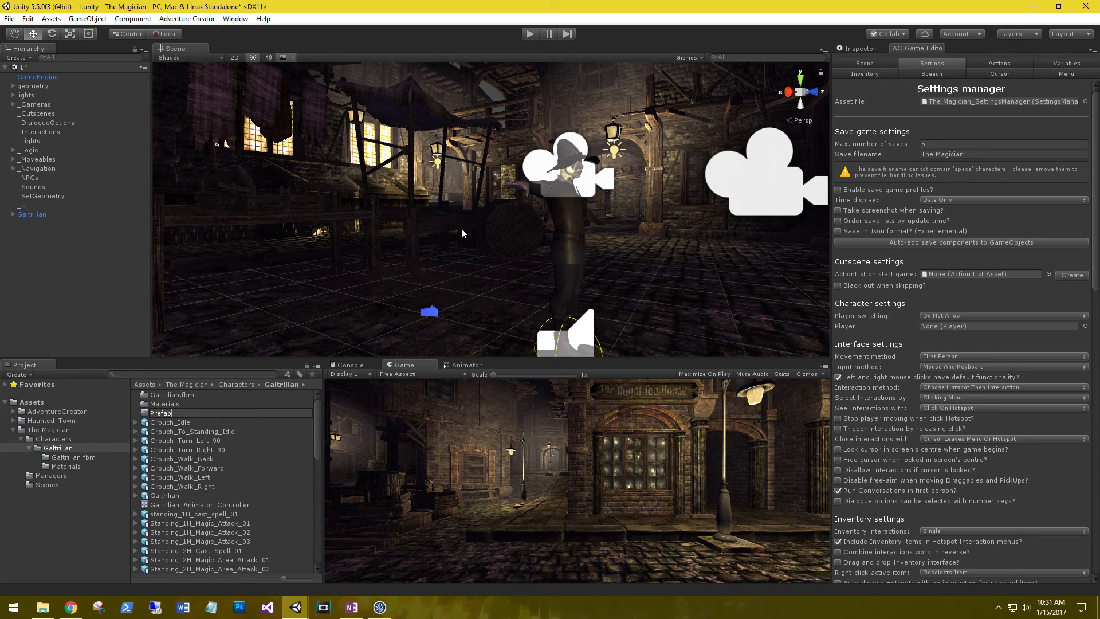
type("s")
key("Return")
key("Return")
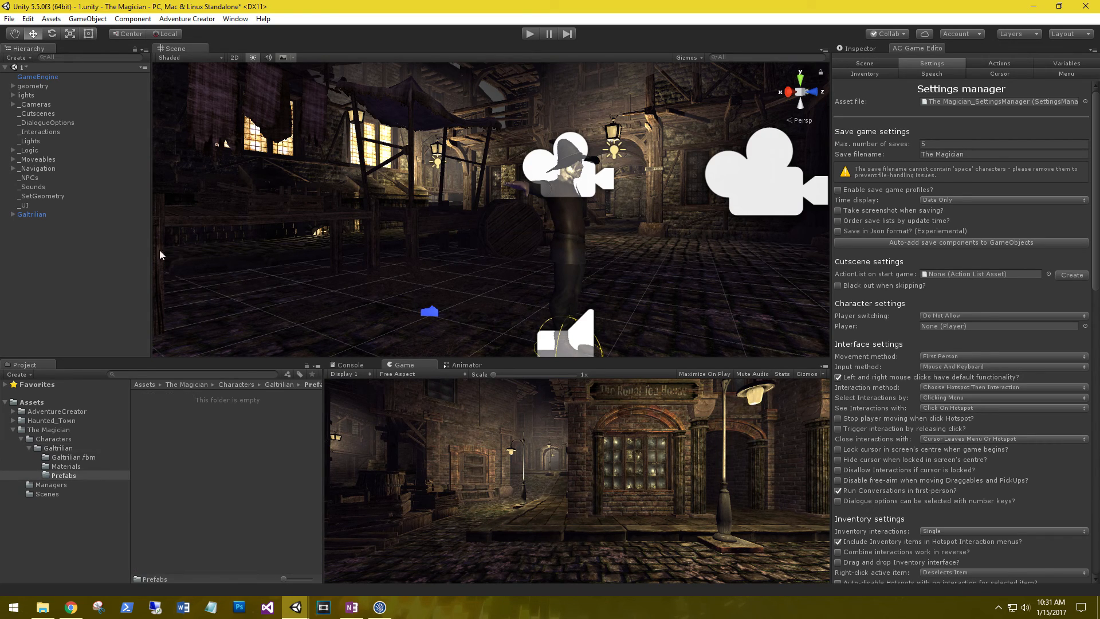
Save the scene's Galtrilian object as a prefab in the Prefabs folder and assign it as the Player in the character settings.
left_click_drag(38, 215, 197, 444)
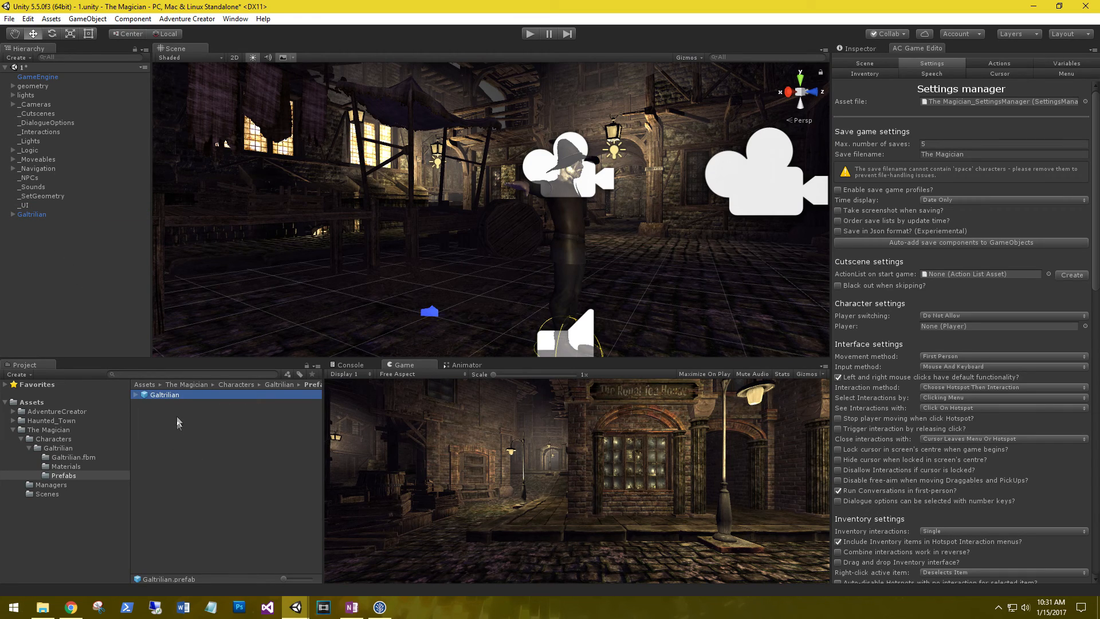
left_click_drag(155, 394, 955, 328)
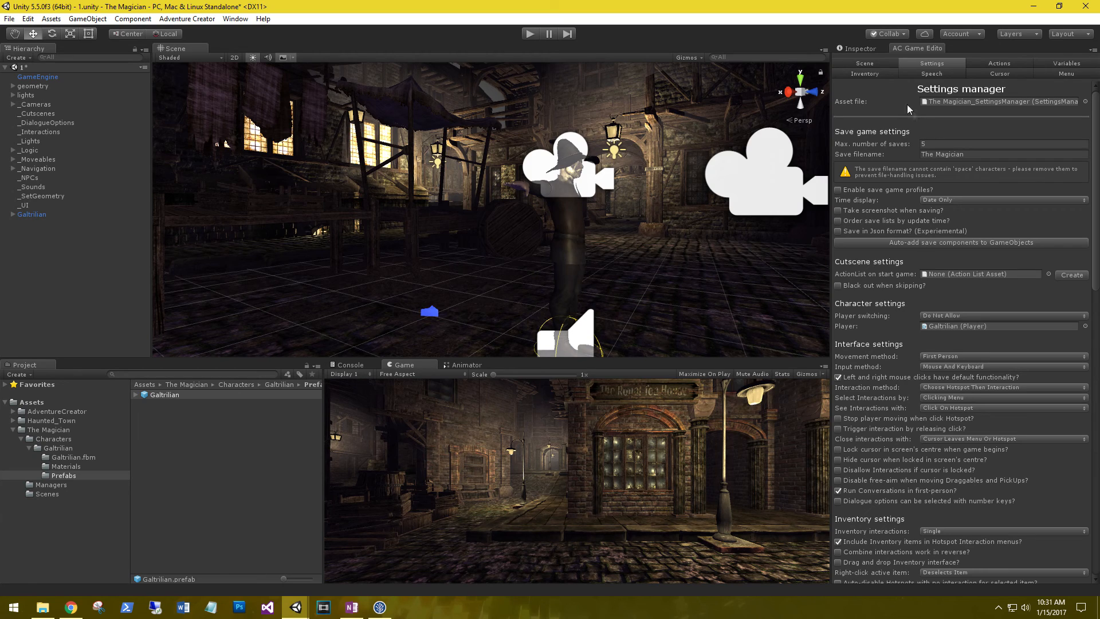
Set the Scene manager's Default Camera to the Camera child of the Galtrilian prefab.
left_click(864, 63)
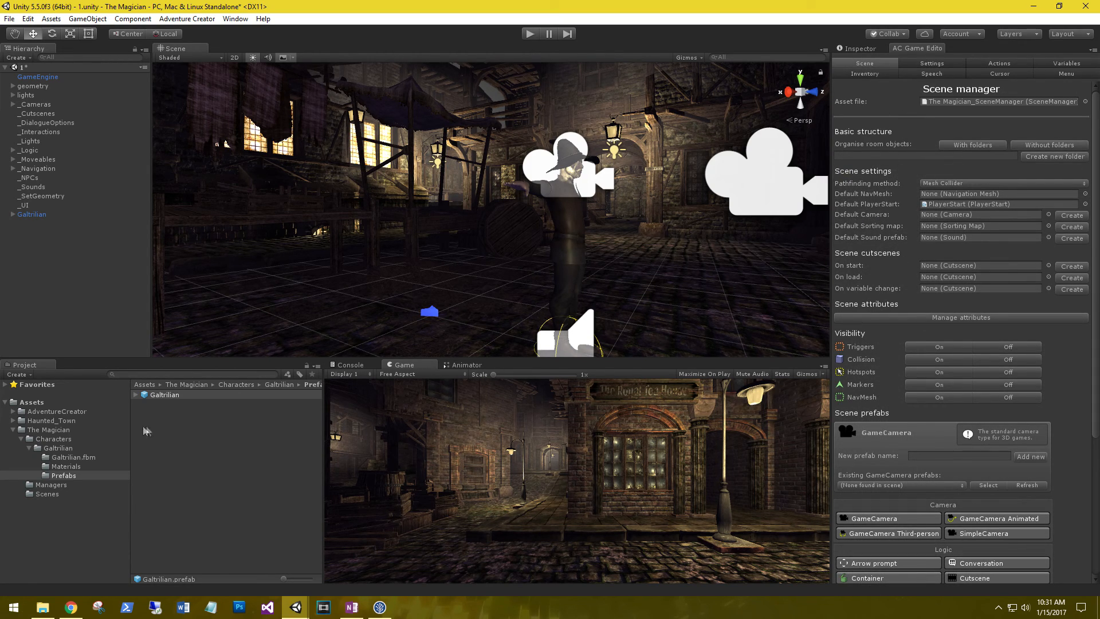
left_click(135, 395)
left_click_drag(166, 514, 967, 215)
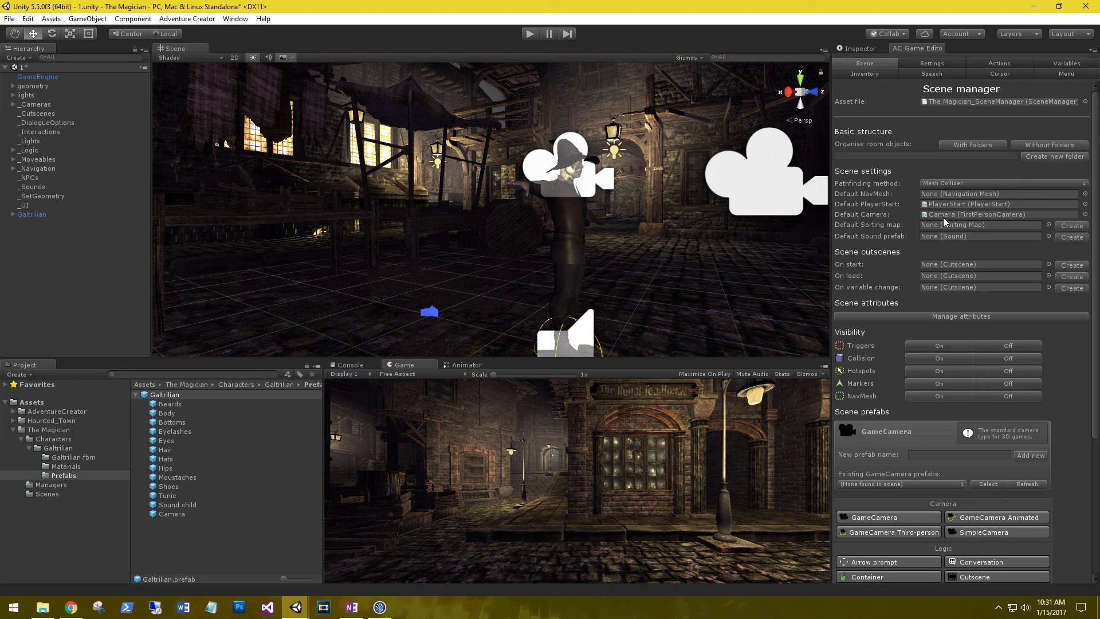
Play-test the scene by walking forward and backward in first person, then stop the game.
left_click(529, 33)
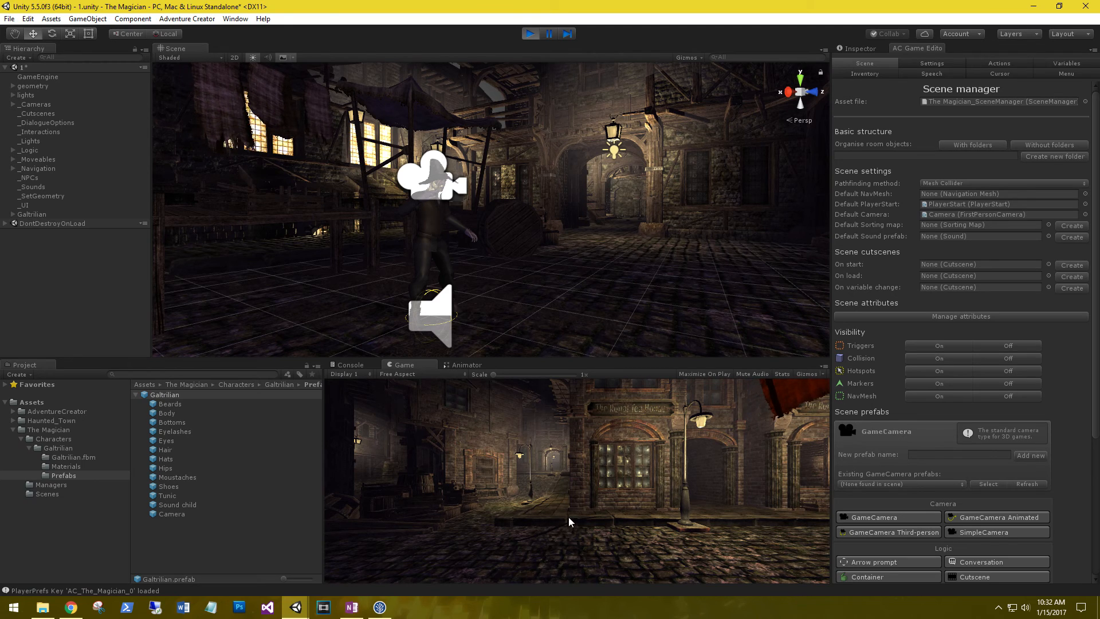
key("w")
key("s")
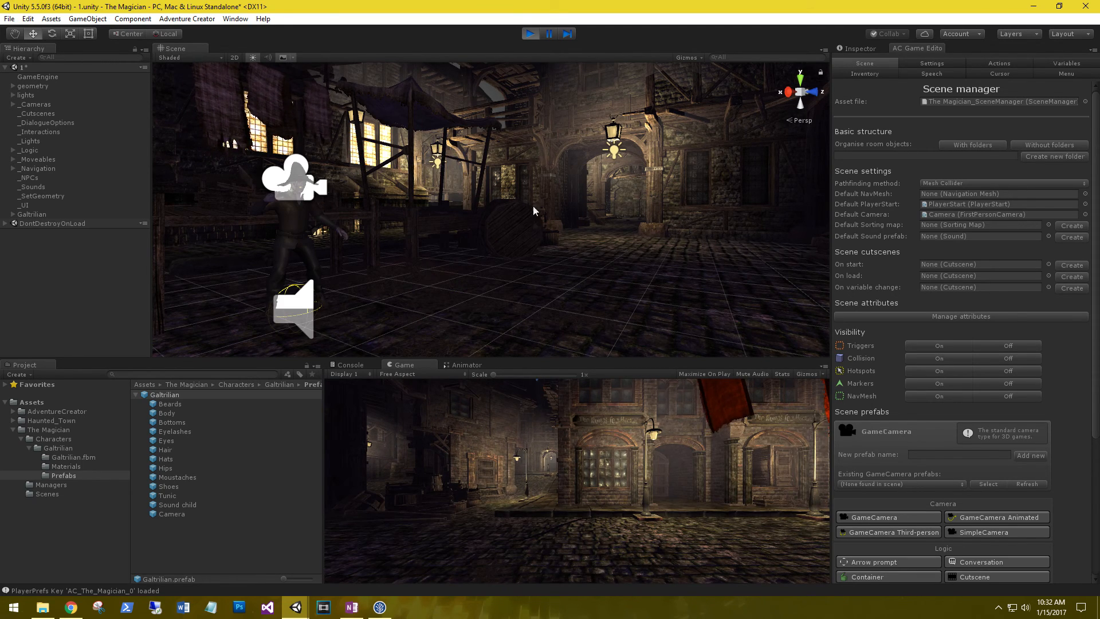
left_click(530, 33)
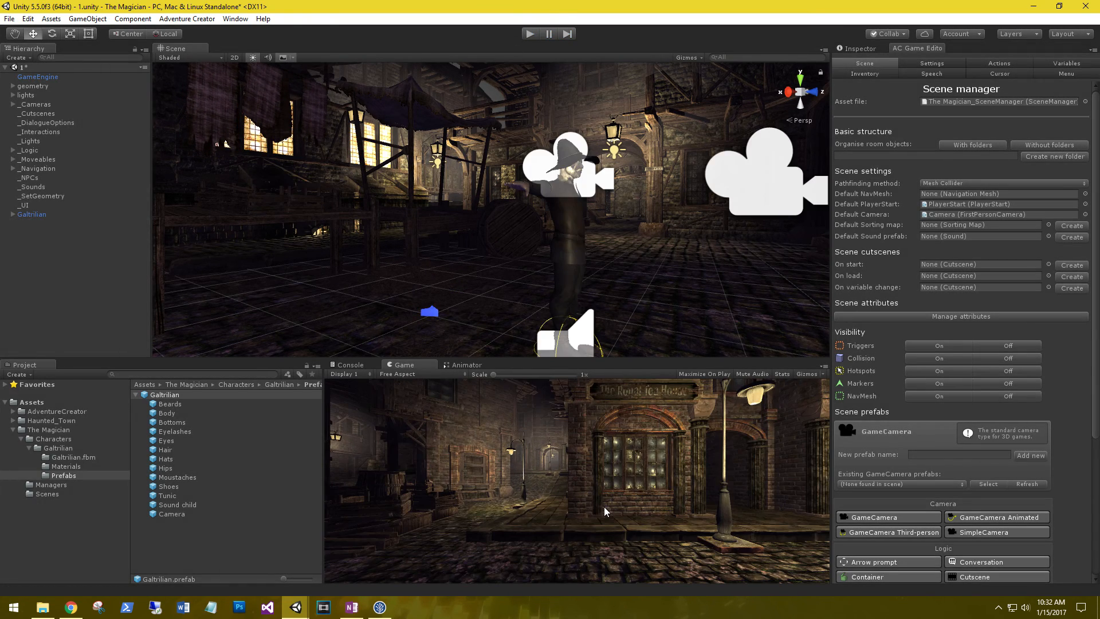
Assign the pointer texture to the main cursor in the Cursor manager and check the remaining cursor settings.
left_click(1001, 74)
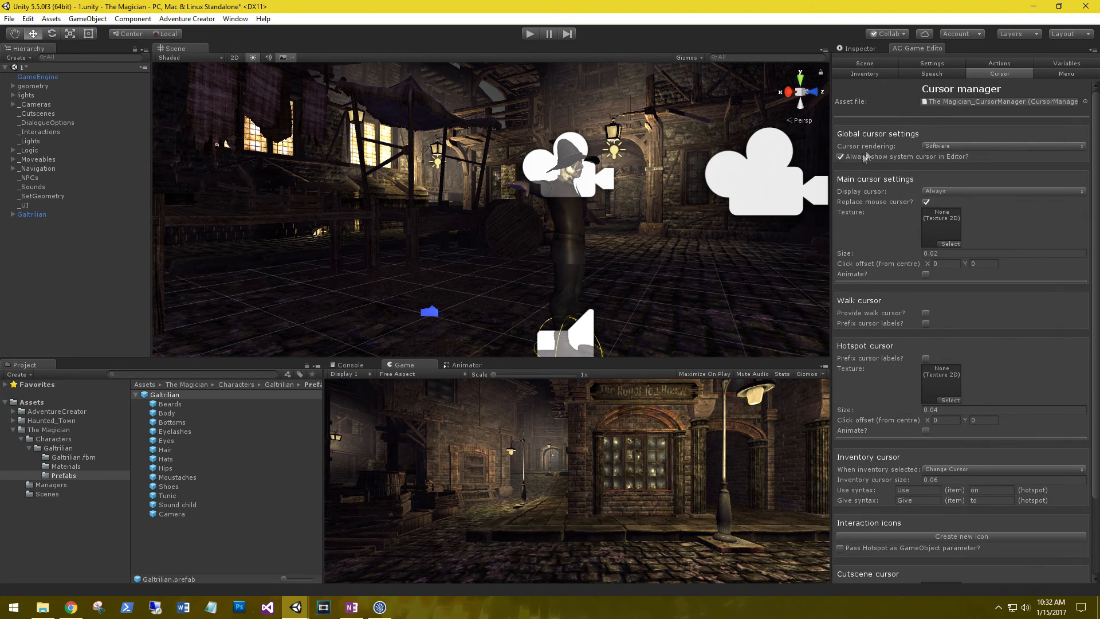
left_click(951, 244)
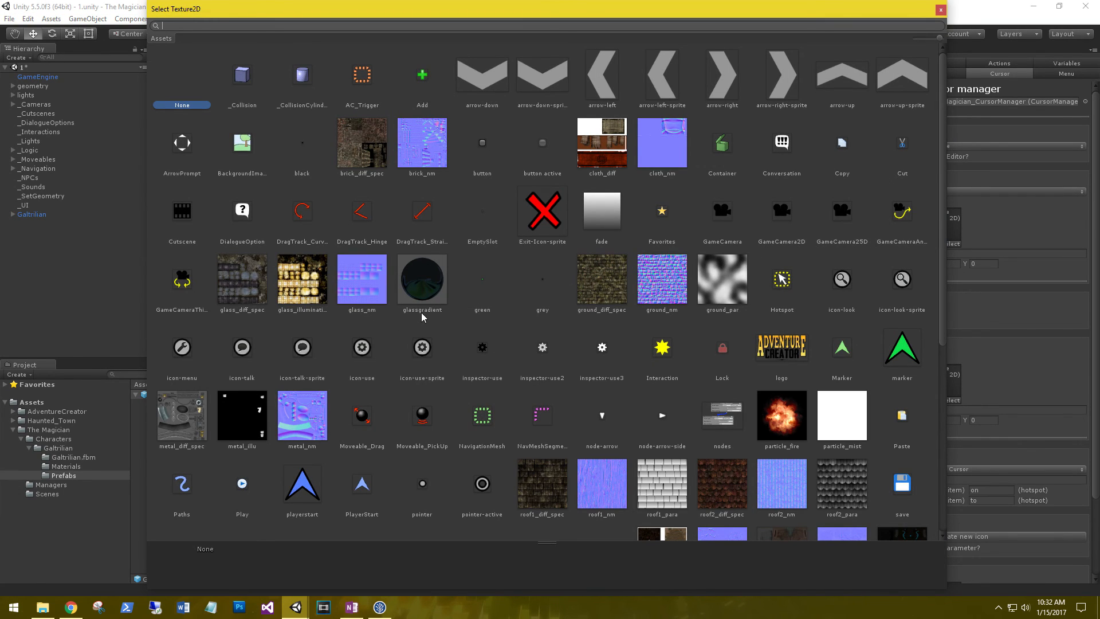
left_click(422, 486)
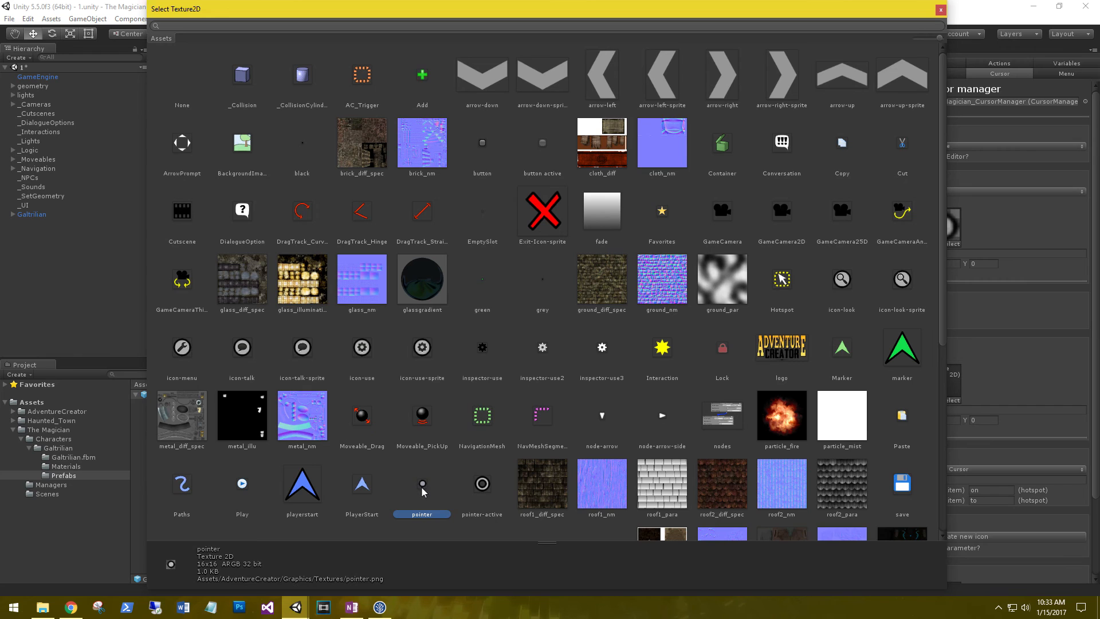
double_click(421, 487)
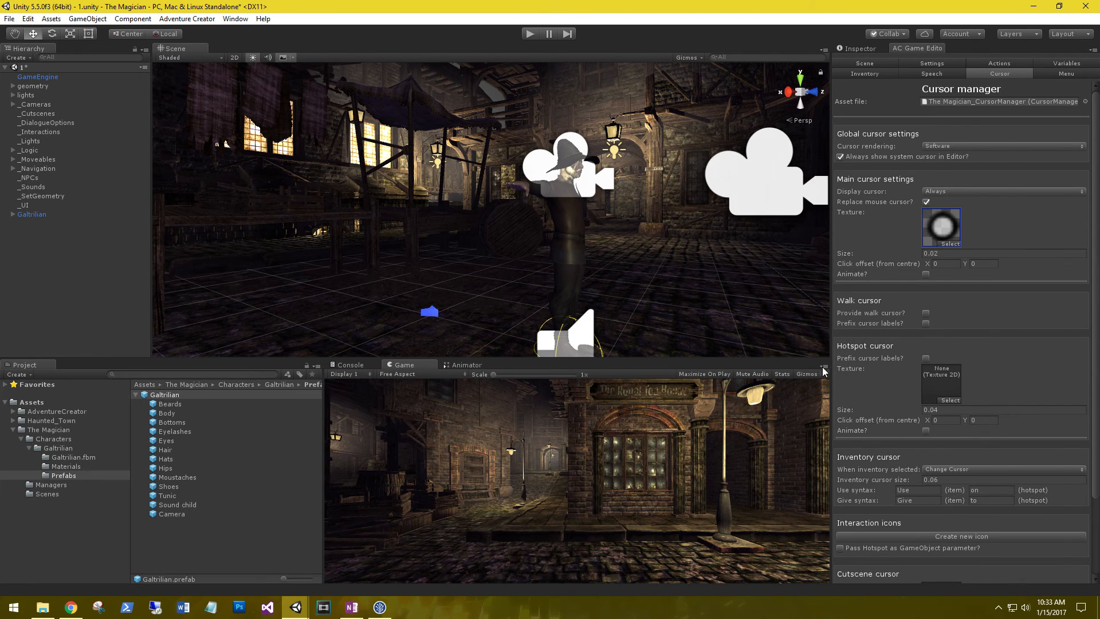
scroll(986, 342, "down", 3)
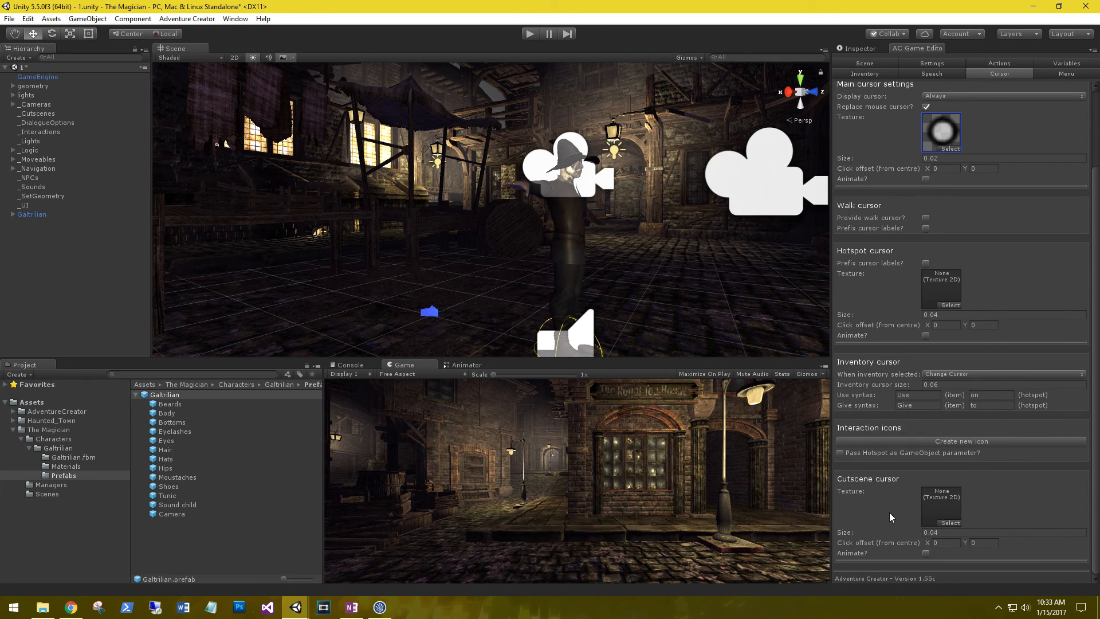
scroll(881, 473, "up", 3)
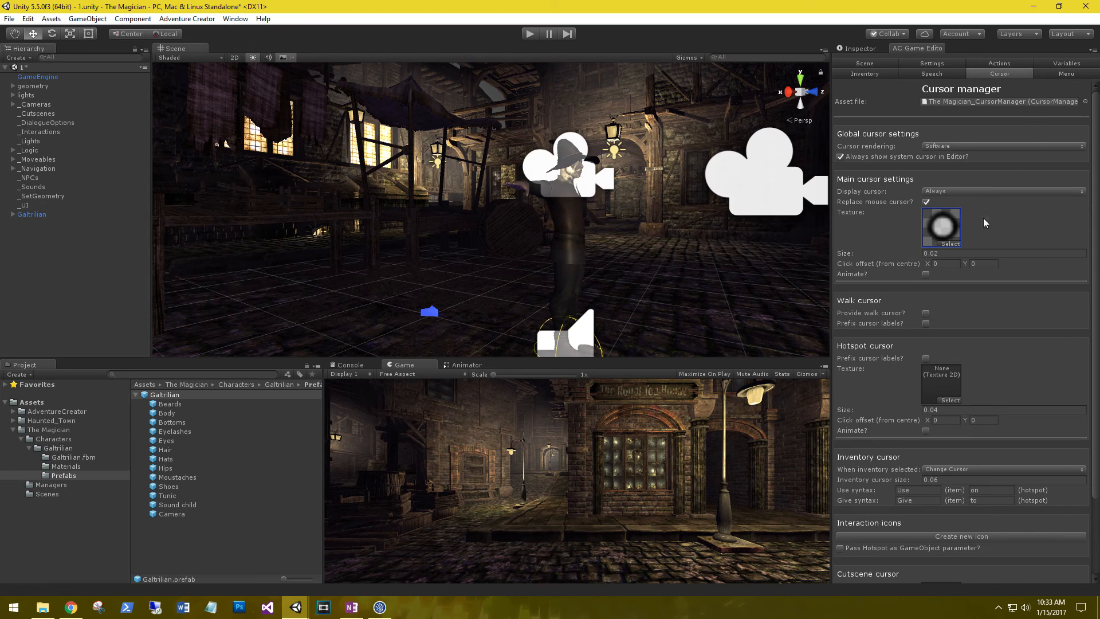
Examine the available inputs listed in the Settings manager and open the project's Input settings.
left_click(864, 61)
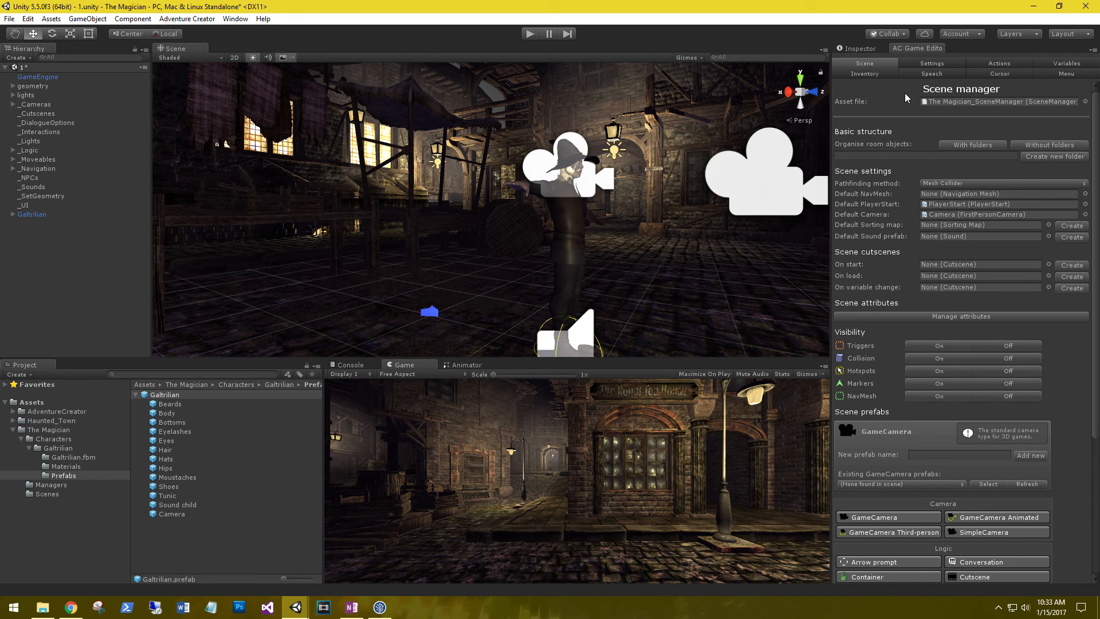
left_click(930, 65)
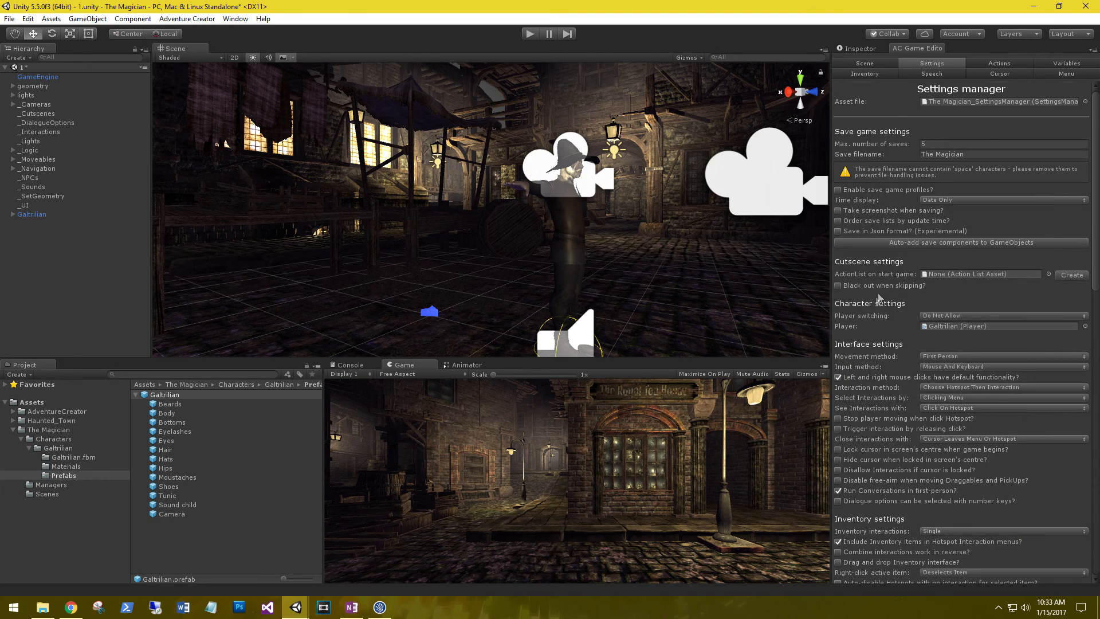
scroll(890, 332, "down", 10)
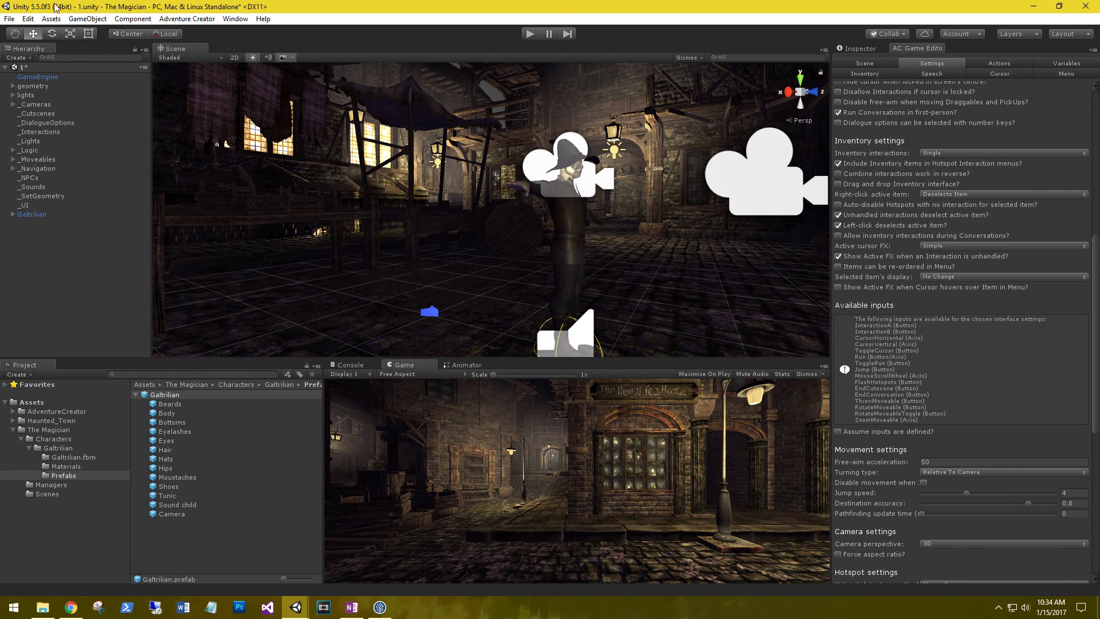
left_click(28, 18)
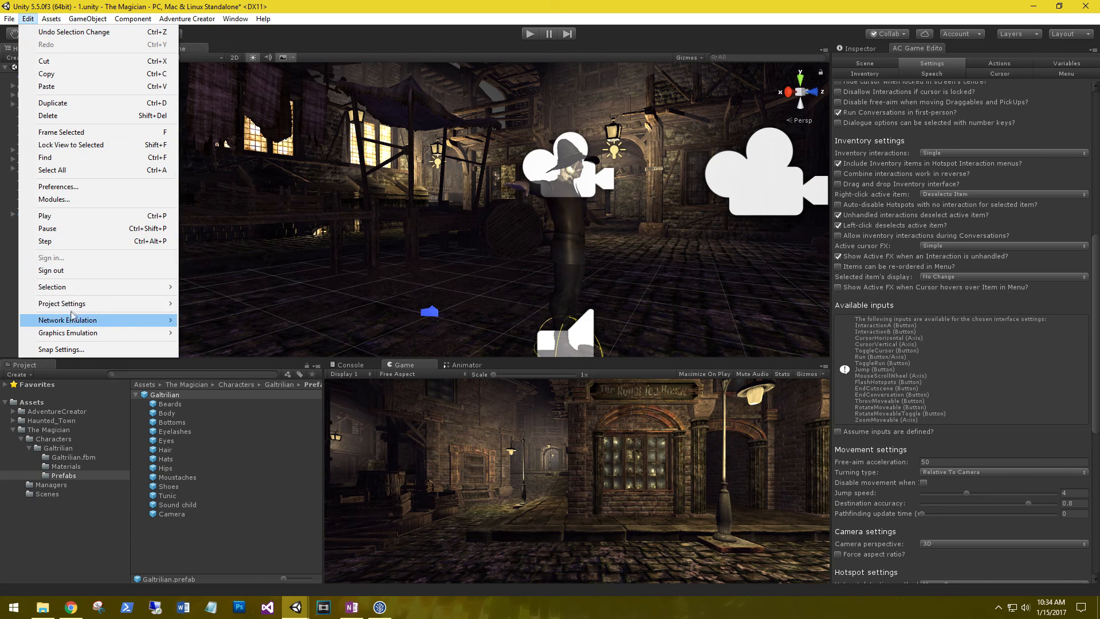
mouse_move(71, 304)
left_click(206, 305)
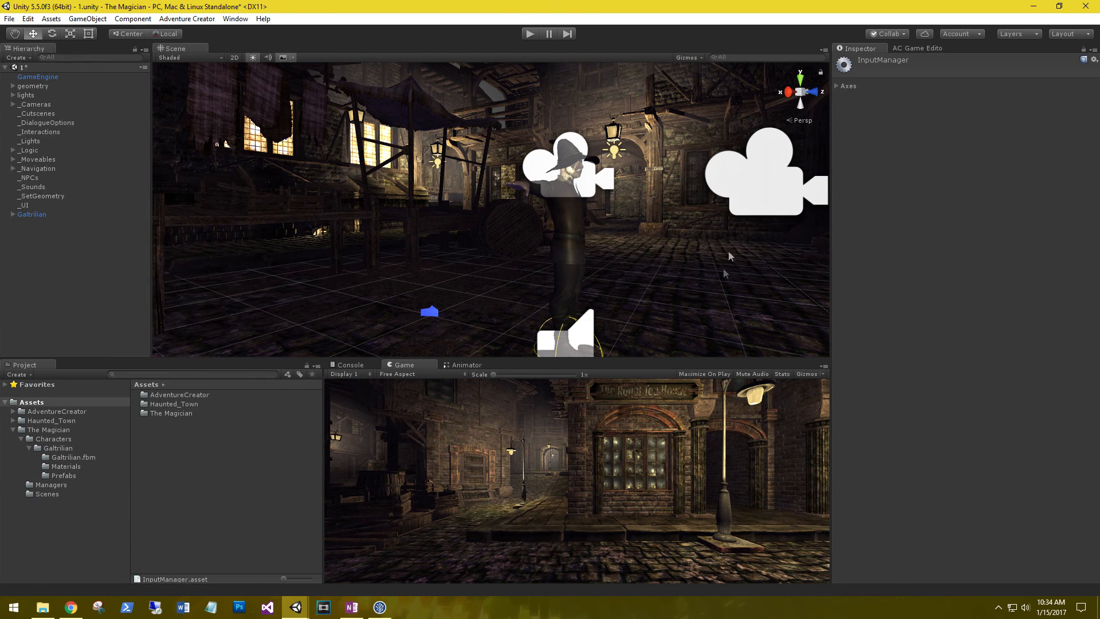
Expand the Axes list in the Input Manager and set its size to 20.
left_click(836, 86)
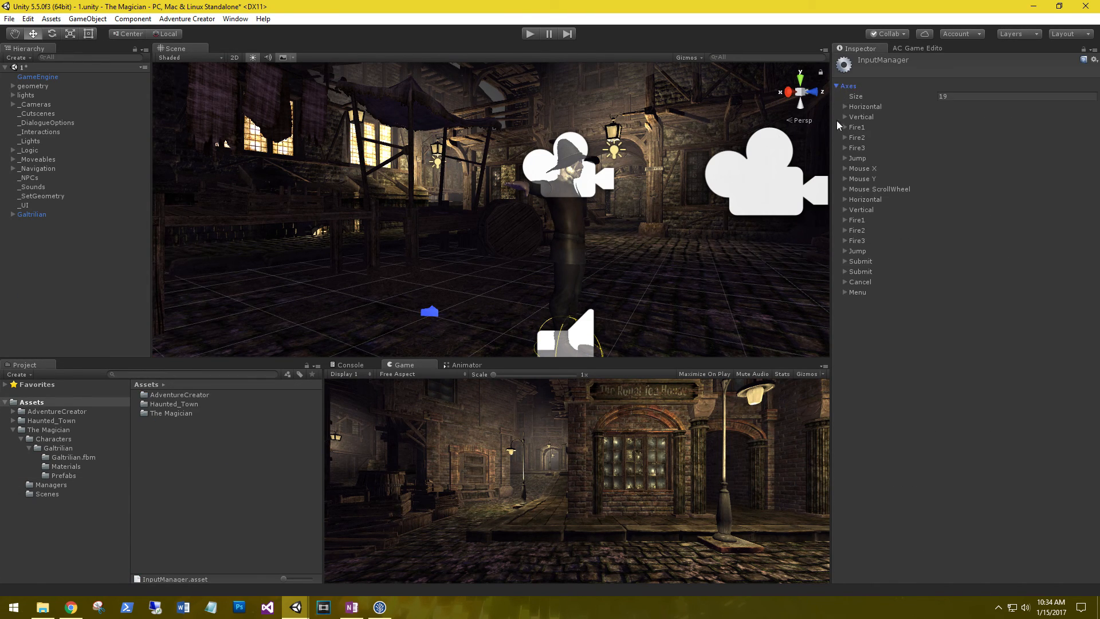
left_click(961, 97)
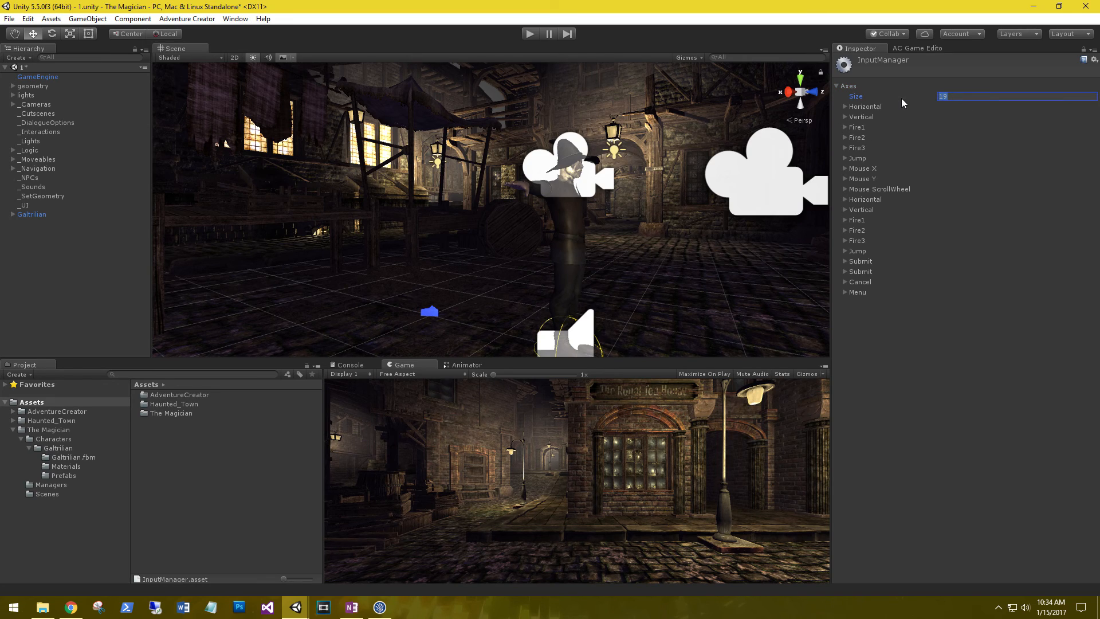
type("20")
key("Return")
Name the newly added last input axis ToggleCursor and set its positive button to tab.
left_click(846, 302)
left_click(962, 314)
double_click(961, 314)
type("To")
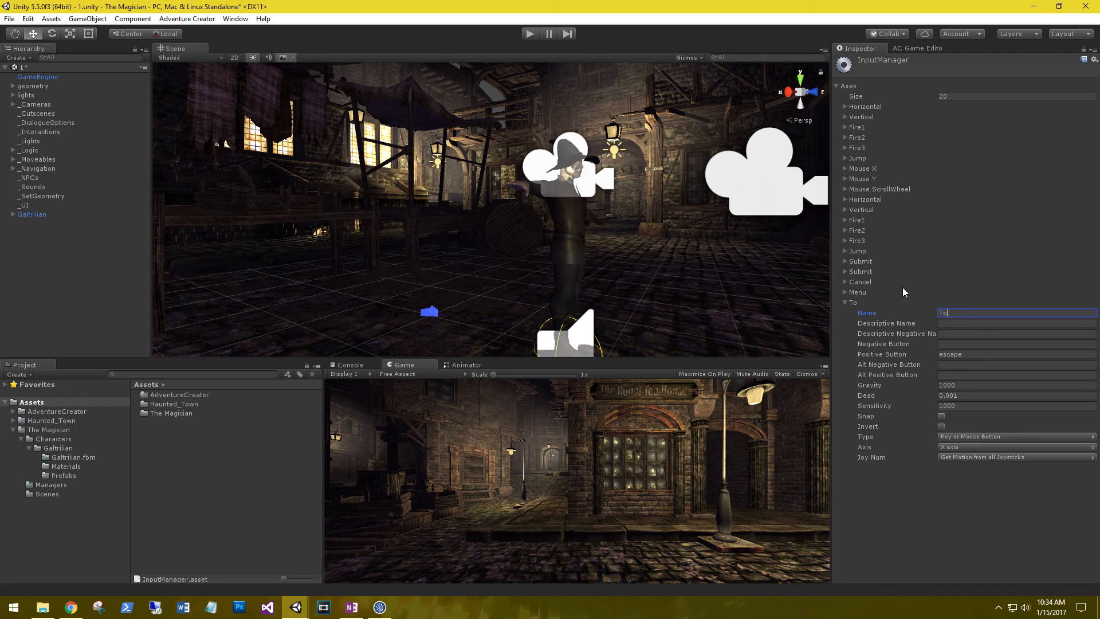
type("ggleCursor")
key("Tab")
key("Tab")
key("Tab")
key("Tab")
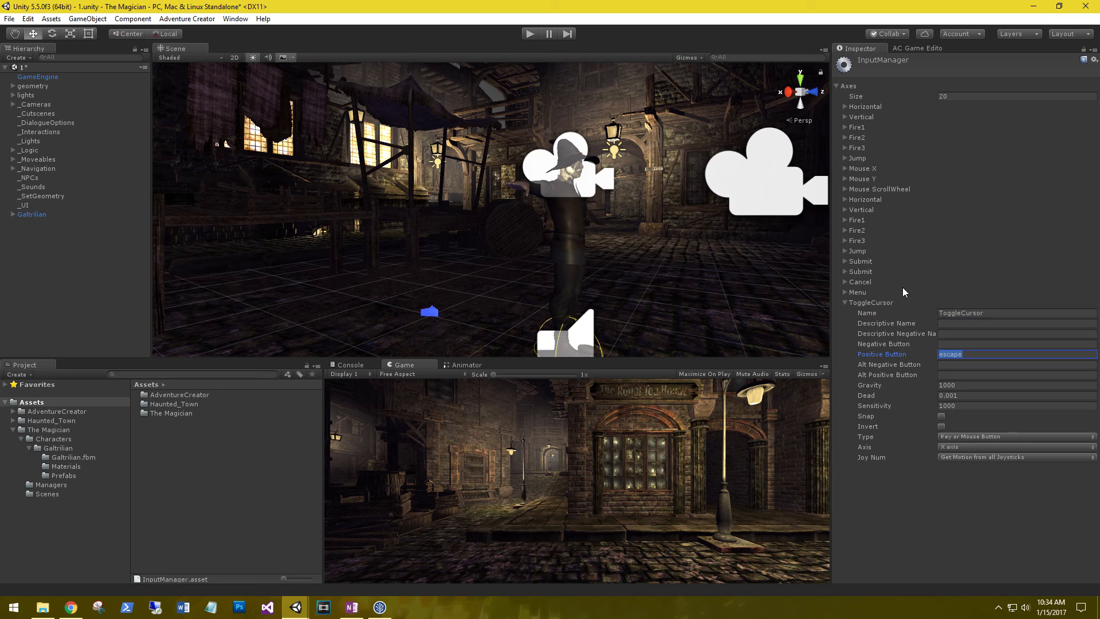
type("tab")
Rename the Mouse X axis to CursorHorizontal and the Mouse Y axis to CursorVertical.
left_click(862, 168)
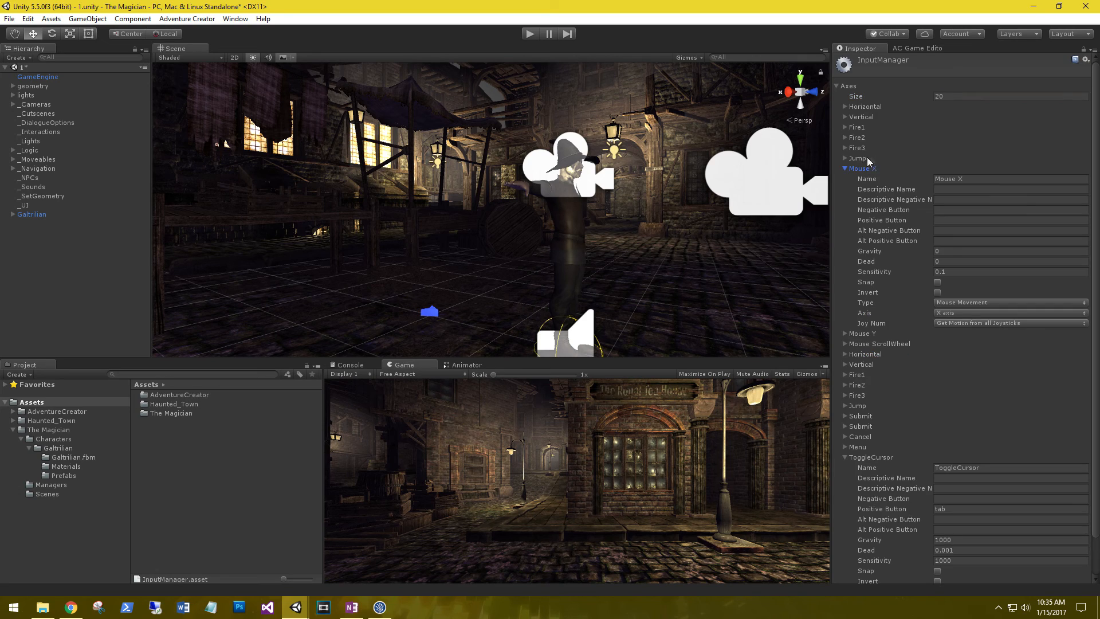
left_click(968, 178)
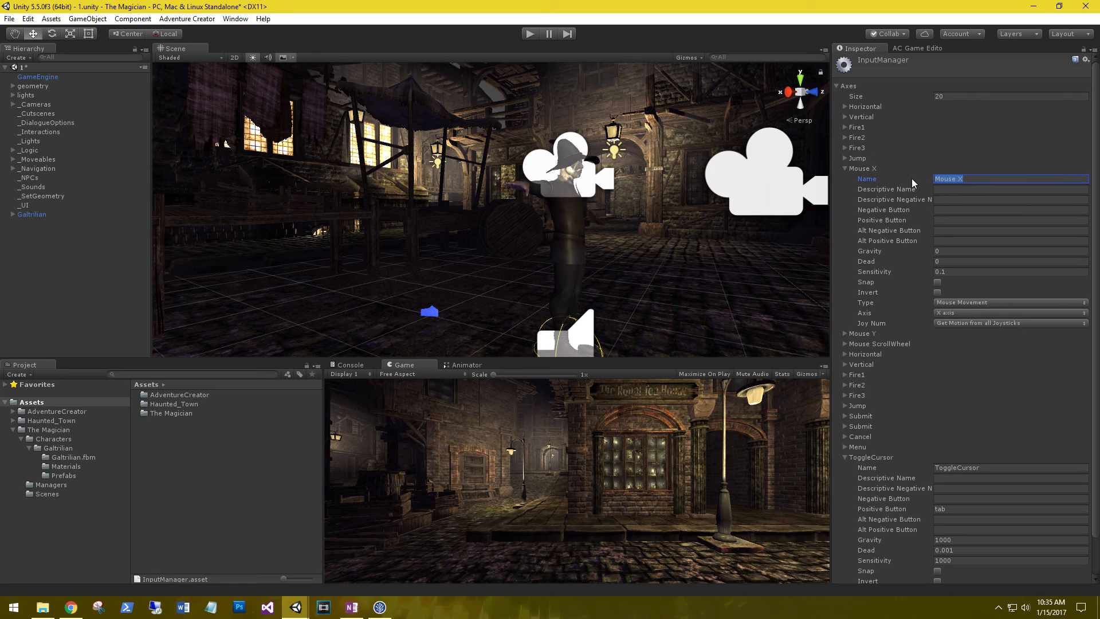
type("CursorHorizontal")
left_click(845, 334)
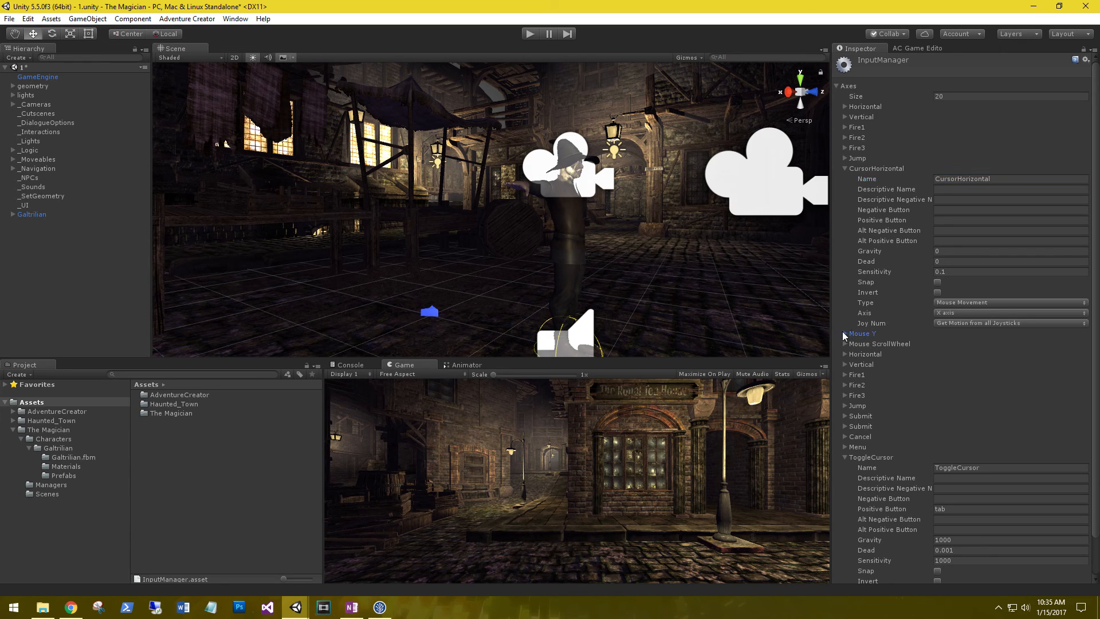
left_click(965, 345)
type("CursorVertical")
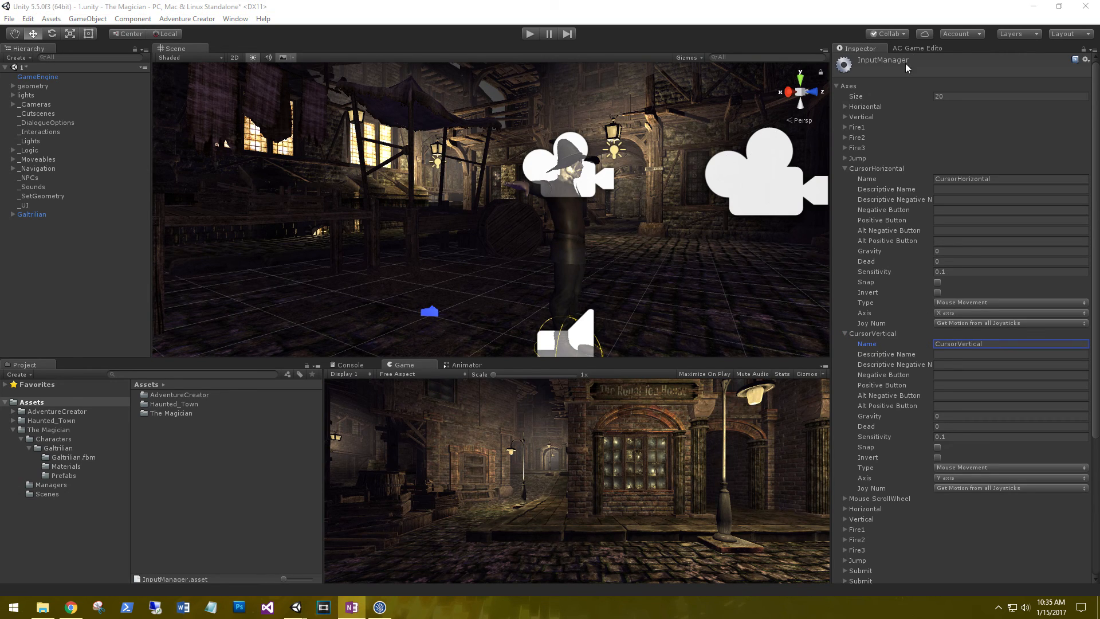
Enable locking the cursor in the screen's centre when the game begins in Adventure Creator's Settings manager.
left_click(918, 49)
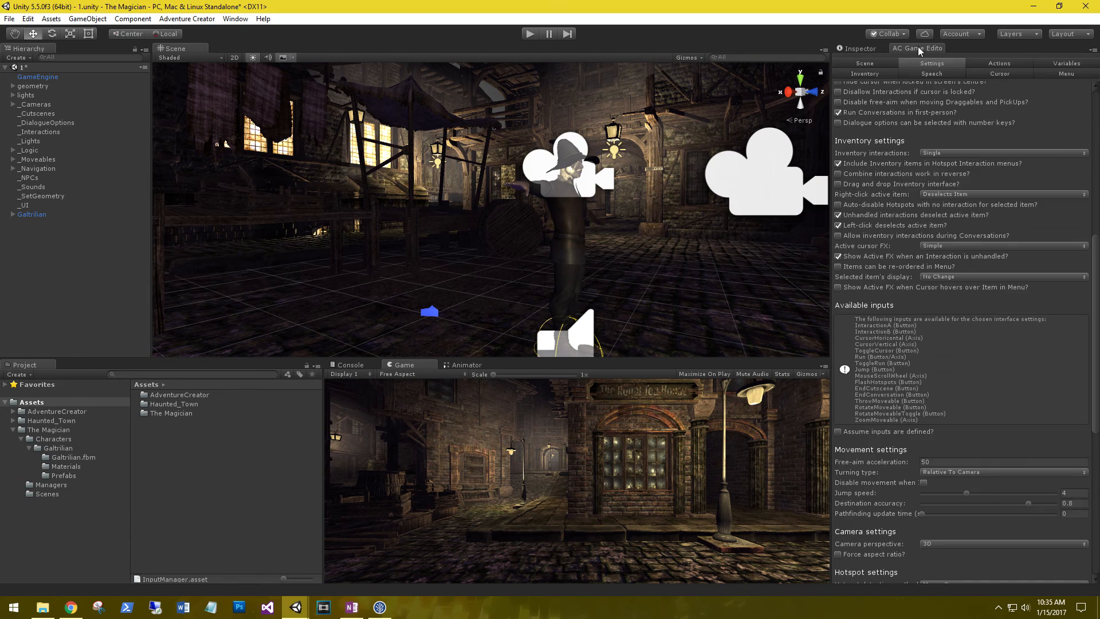
scroll(940, 241, "up", 4)
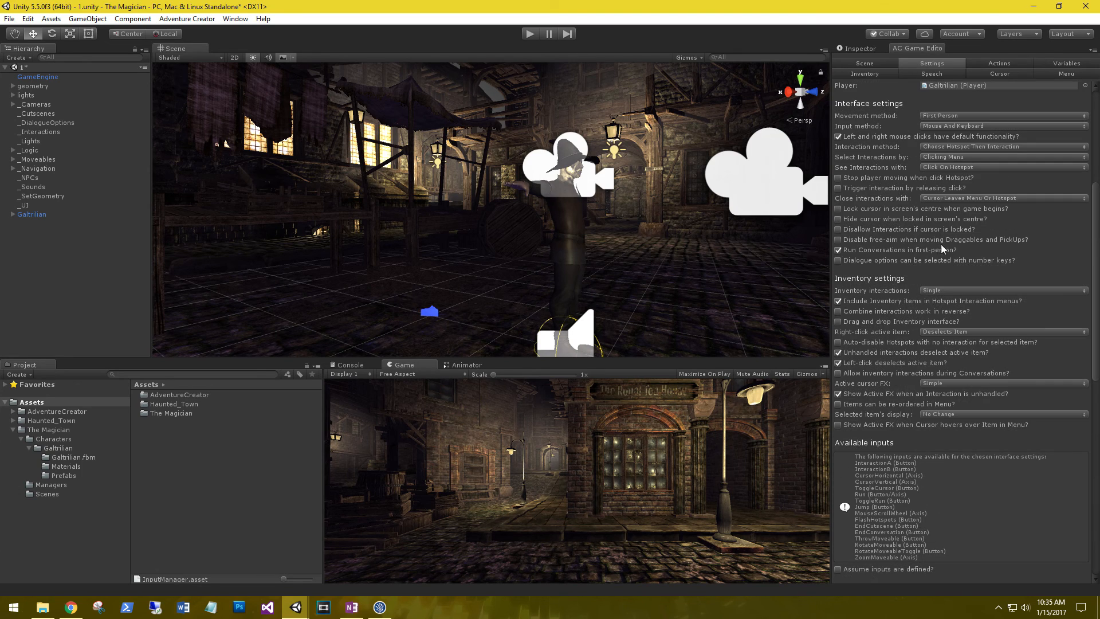
left_click(880, 209)
Play-test the scene by walking and looking around with the mouse, and stop the game.
left_click(530, 35)
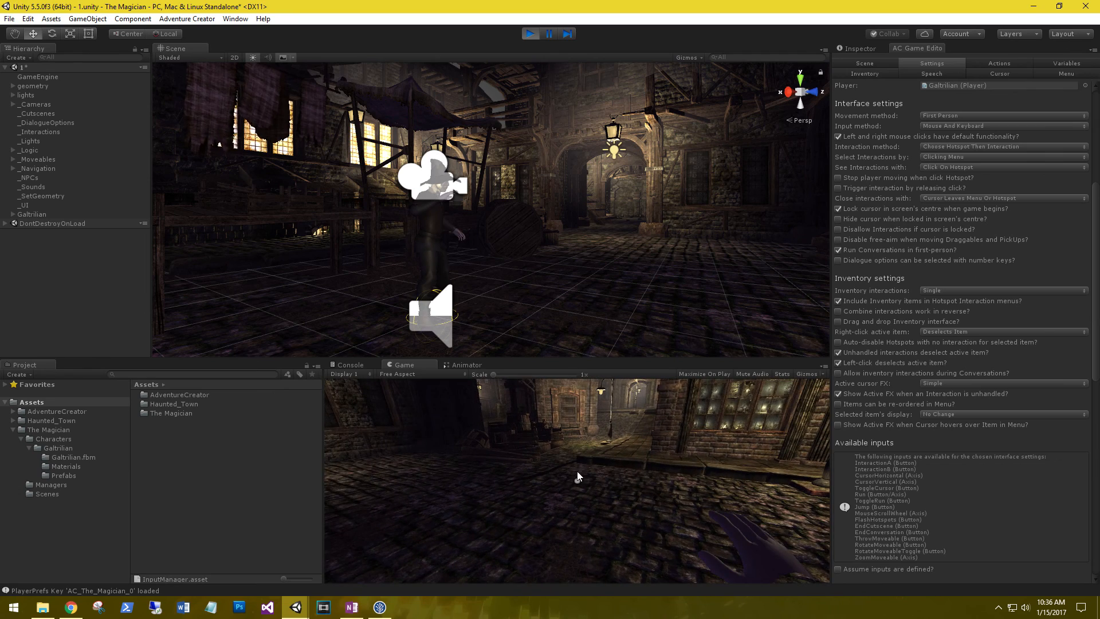
key("w")
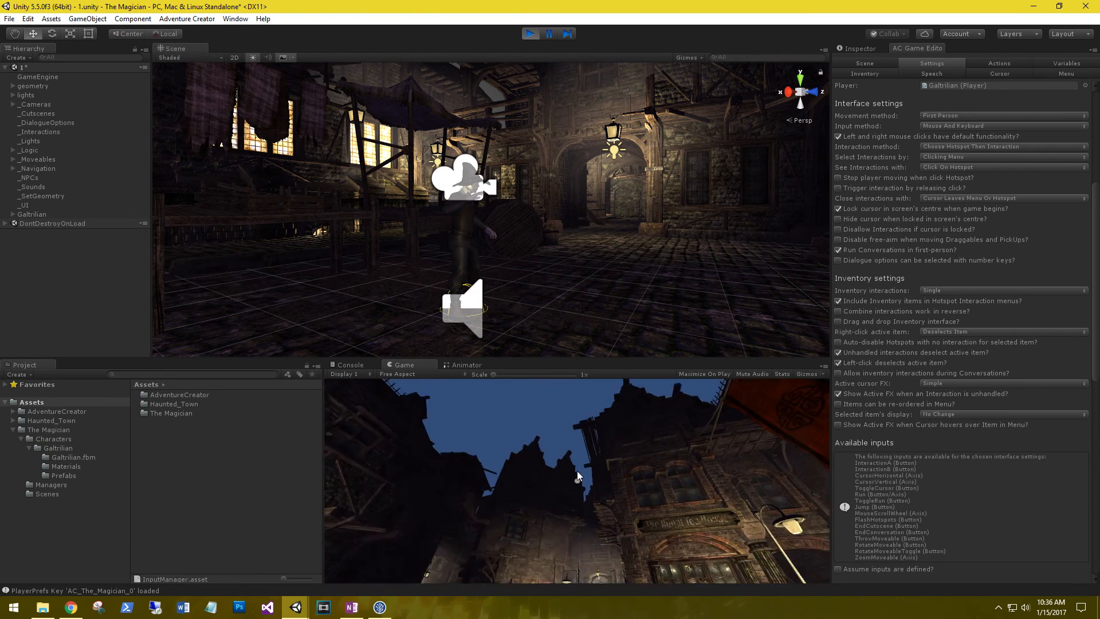
key("ctrl+p")
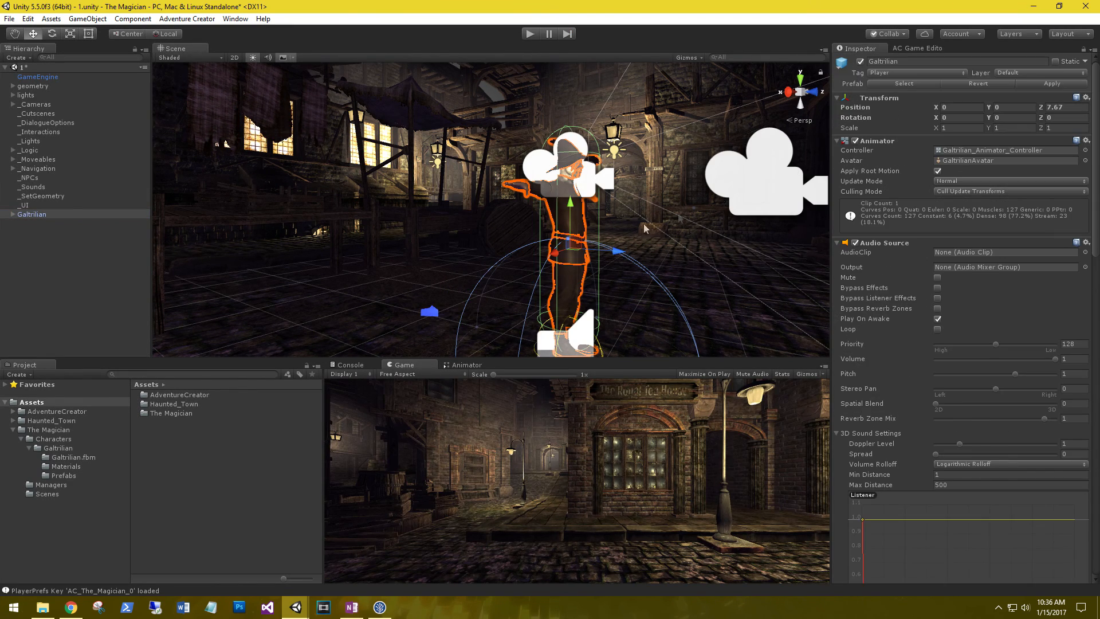
Inspect the settings of Galtrilian's Camera child and play-test the scene with it selected.
left_click(13, 215)
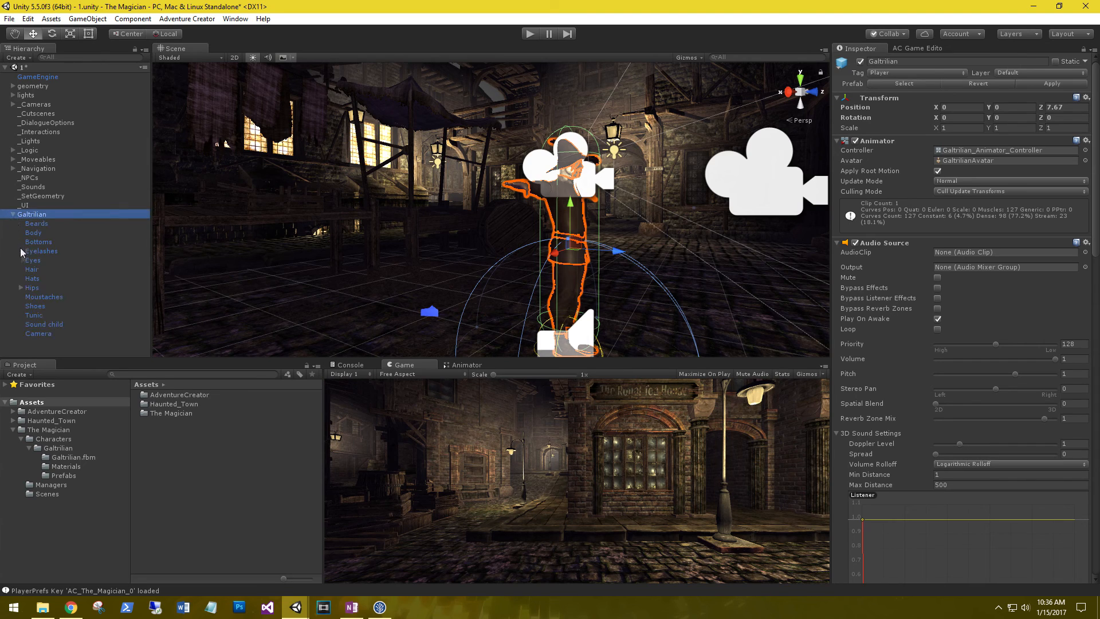
left_click(41, 334)
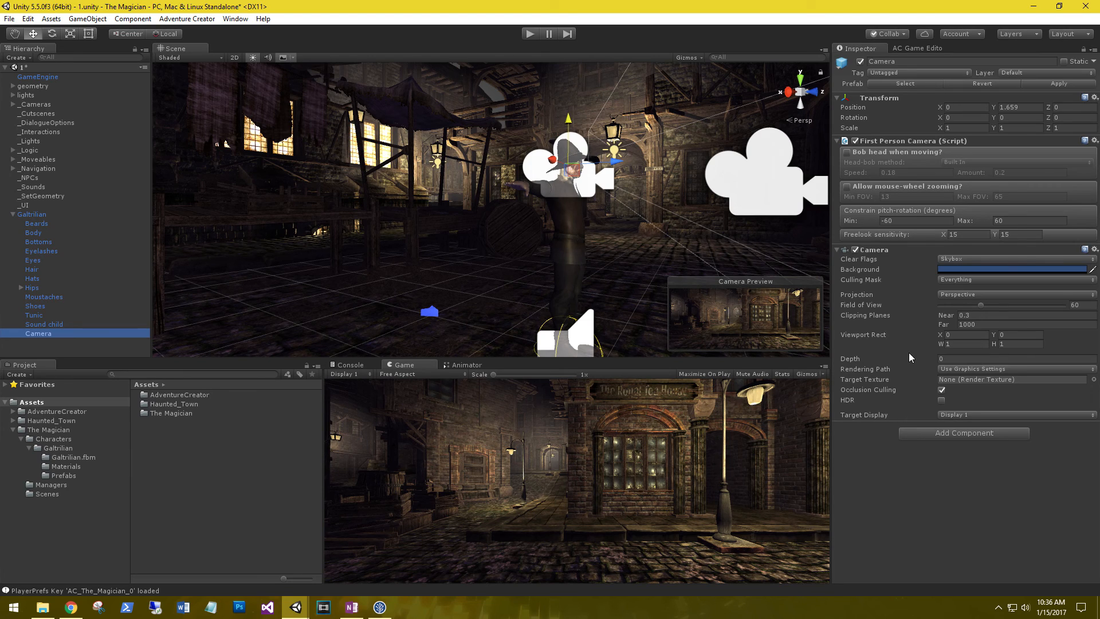
left_click(530, 34)
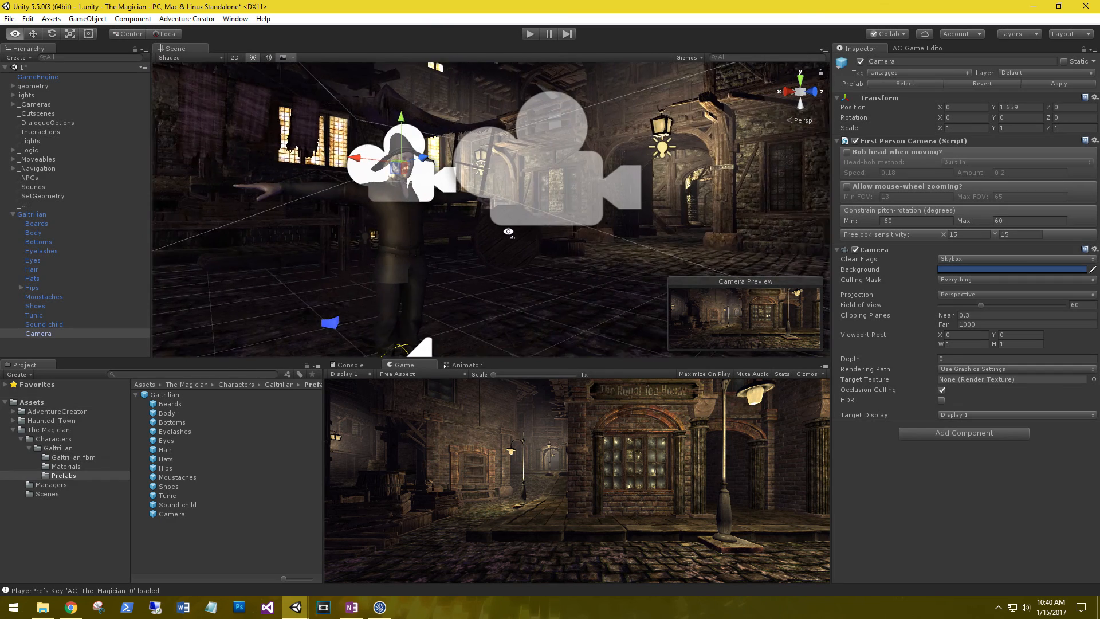
Shrink the 3D gizmo icons so they no longer cover Galtrilian, leaving gizmos hidden in the Game view.
left_click_drag(607, 331, 580, 332, "alt")
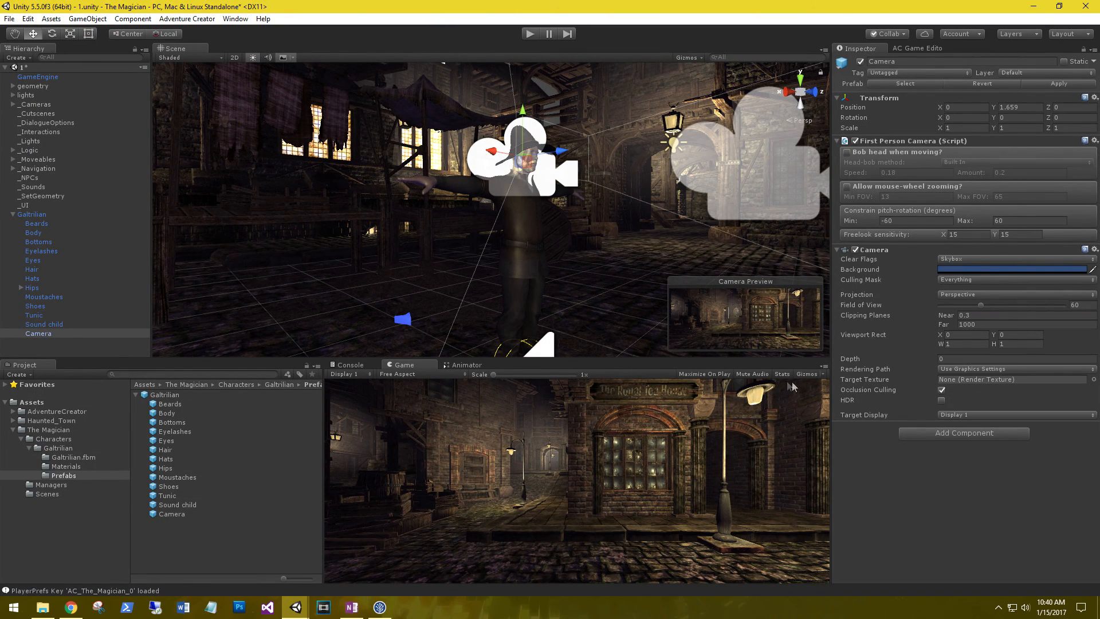
left_click(806, 374)
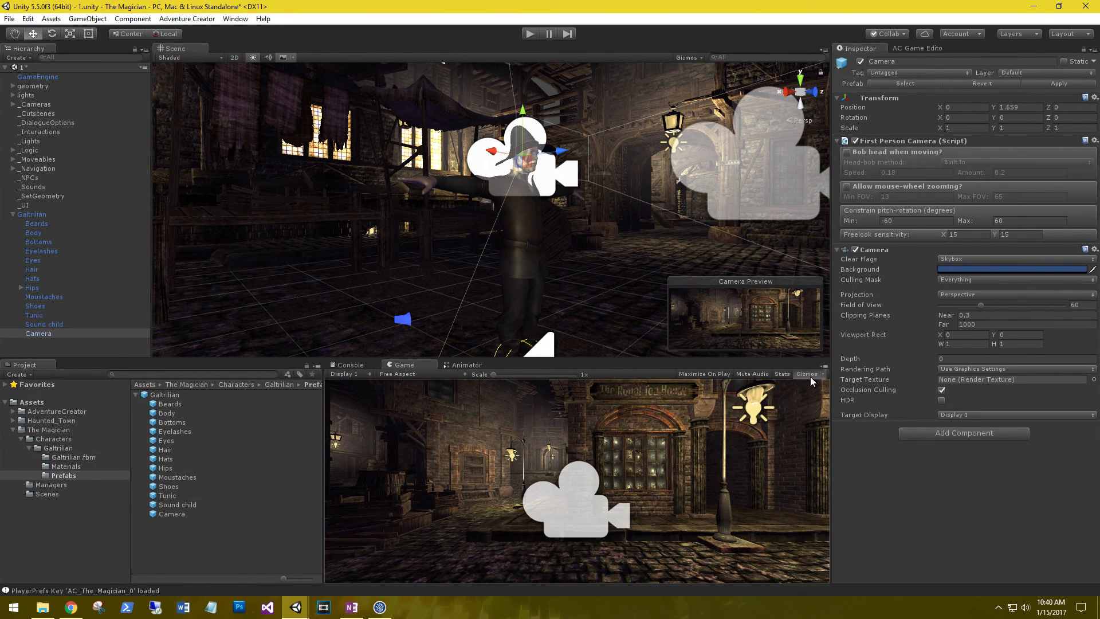
left_click(808, 375)
left_click(821, 374)
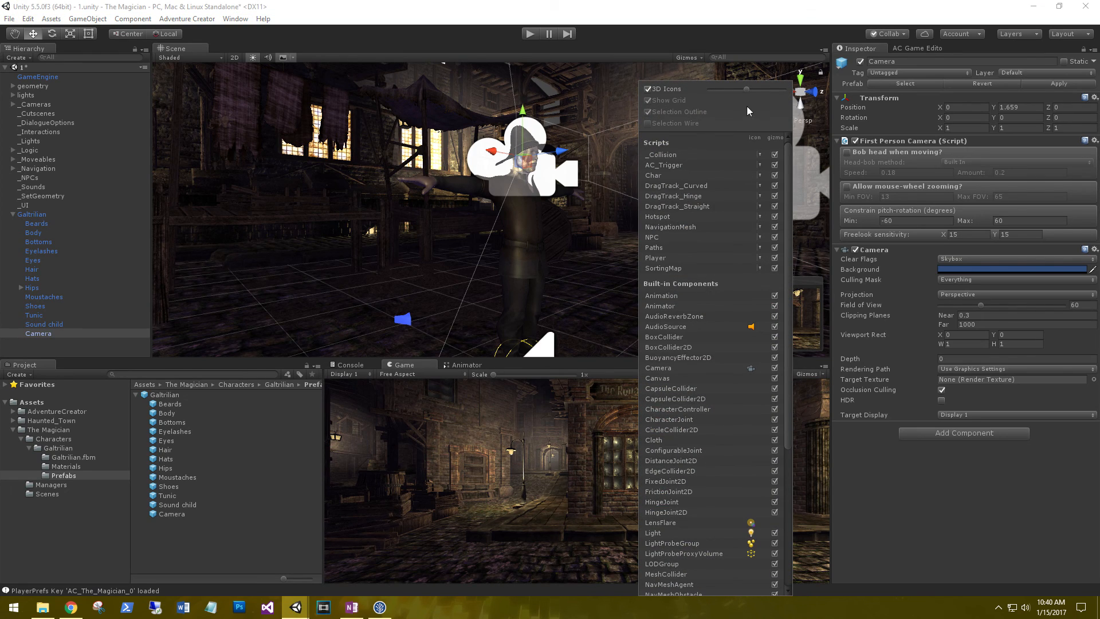
left_click_drag(746, 90, 727, 89)
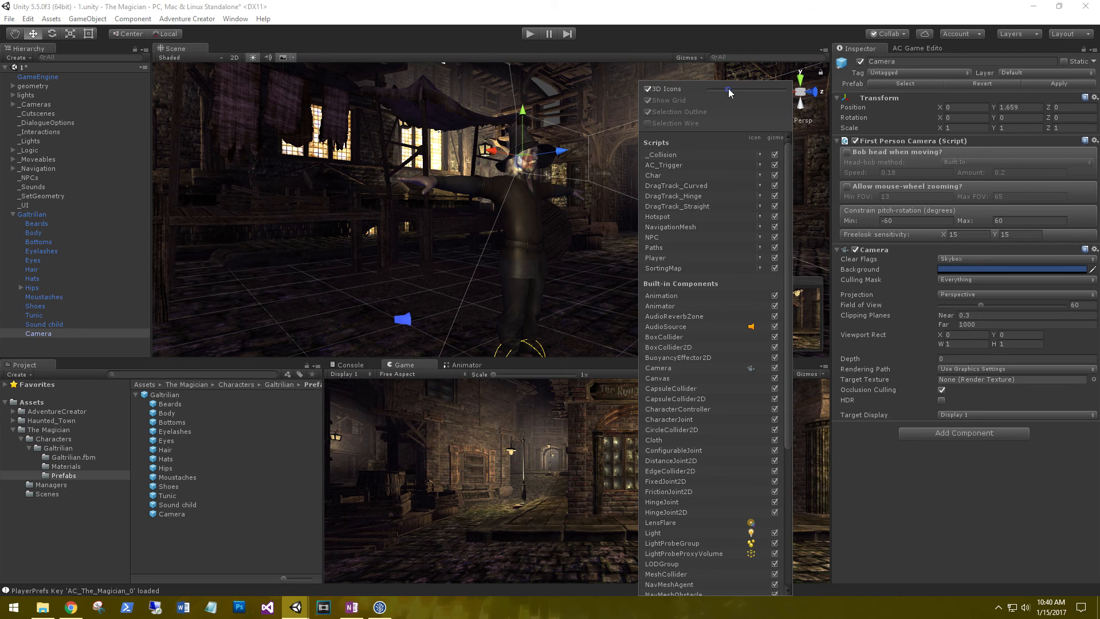
left_click(514, 2)
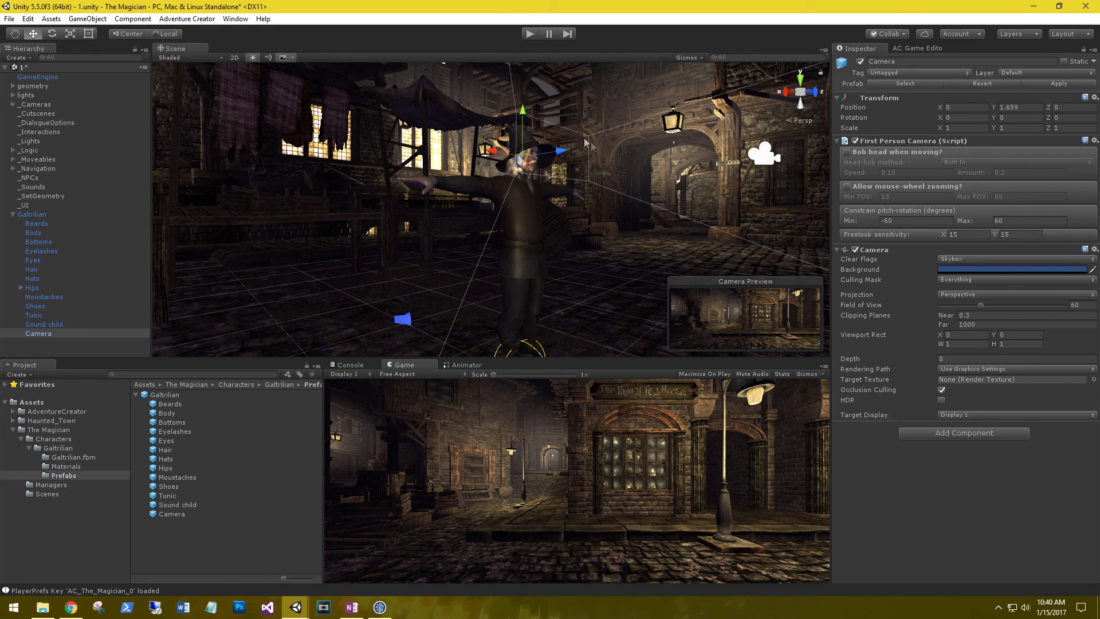
Move Galtrilian's camera forward to a Z position of about 0.085.
scroll(628, 142, "up", 4)
right_click_drag(581, 137, 632, 150)
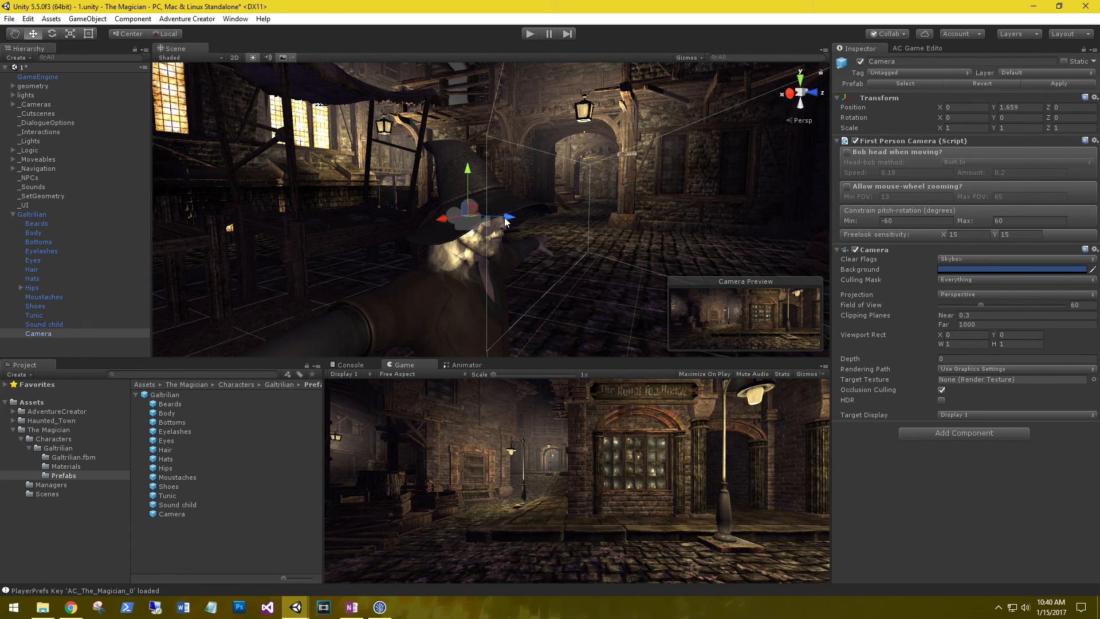
left_click_drag(504, 222, 521, 223)
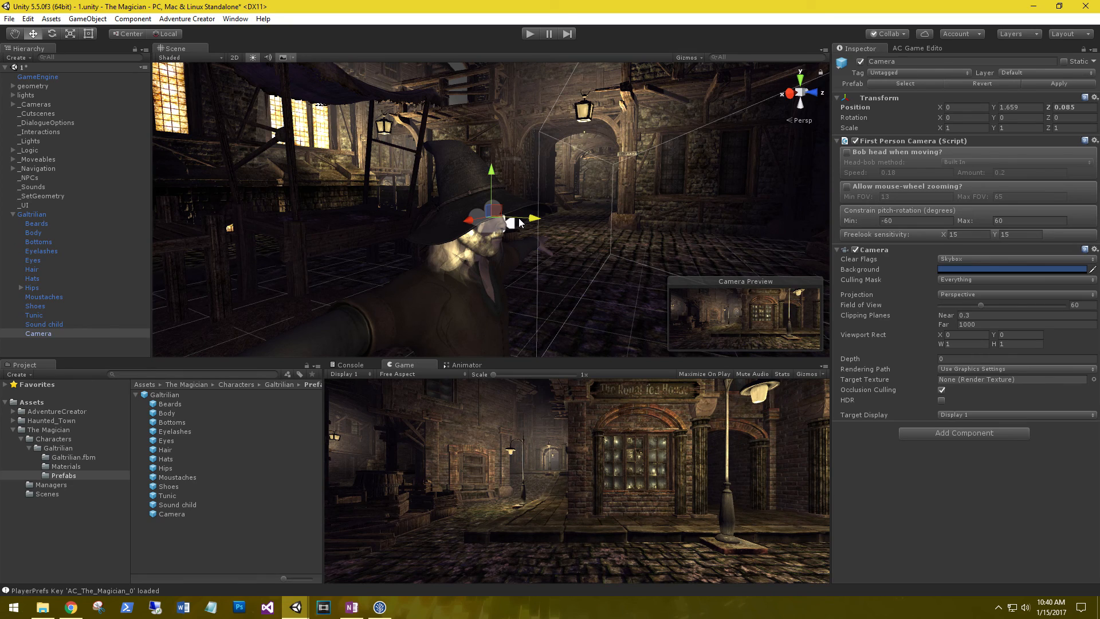
Play-test while trying near clipping plane values of 0.01 and 0.13 on the camera, and stop the game.
left_click(528, 34)
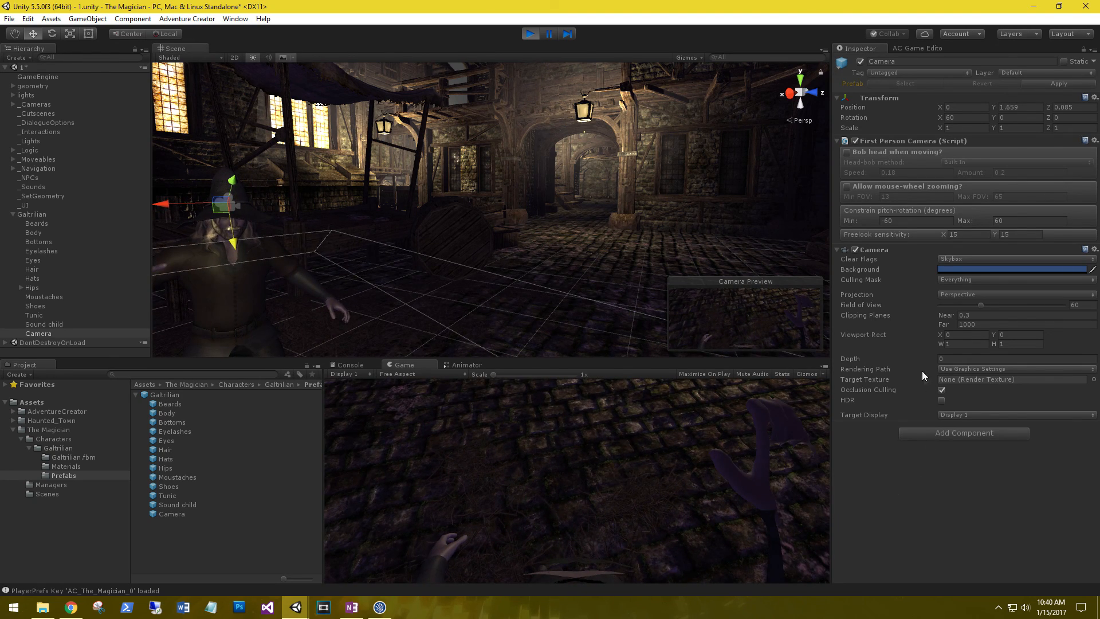
left_click_drag(947, 316, 940, 319)
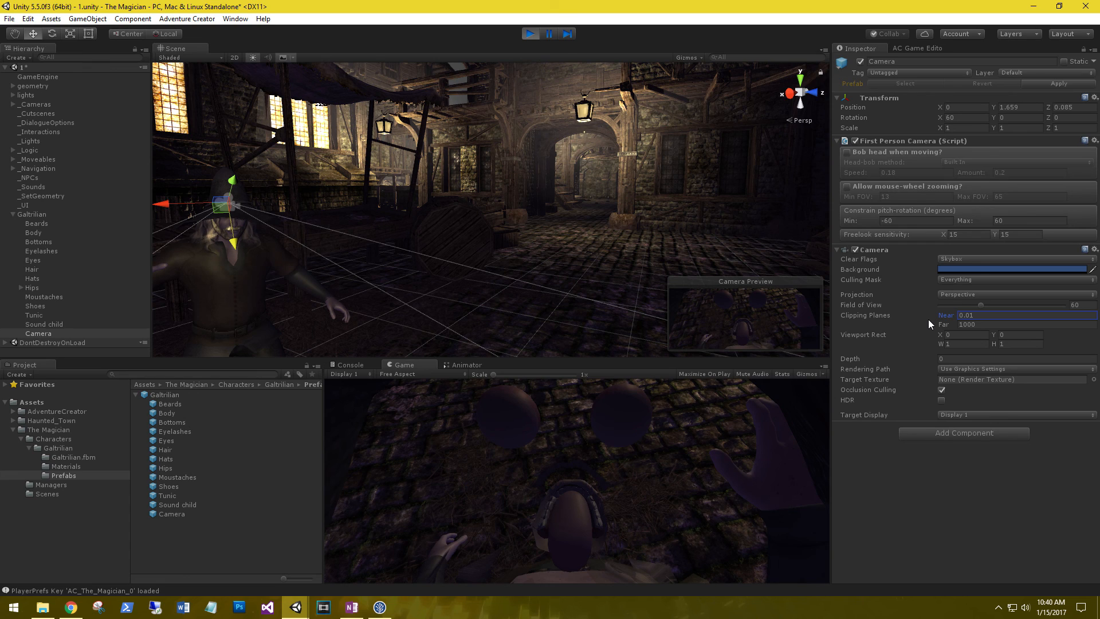
left_click_drag(928, 319, 931, 320)
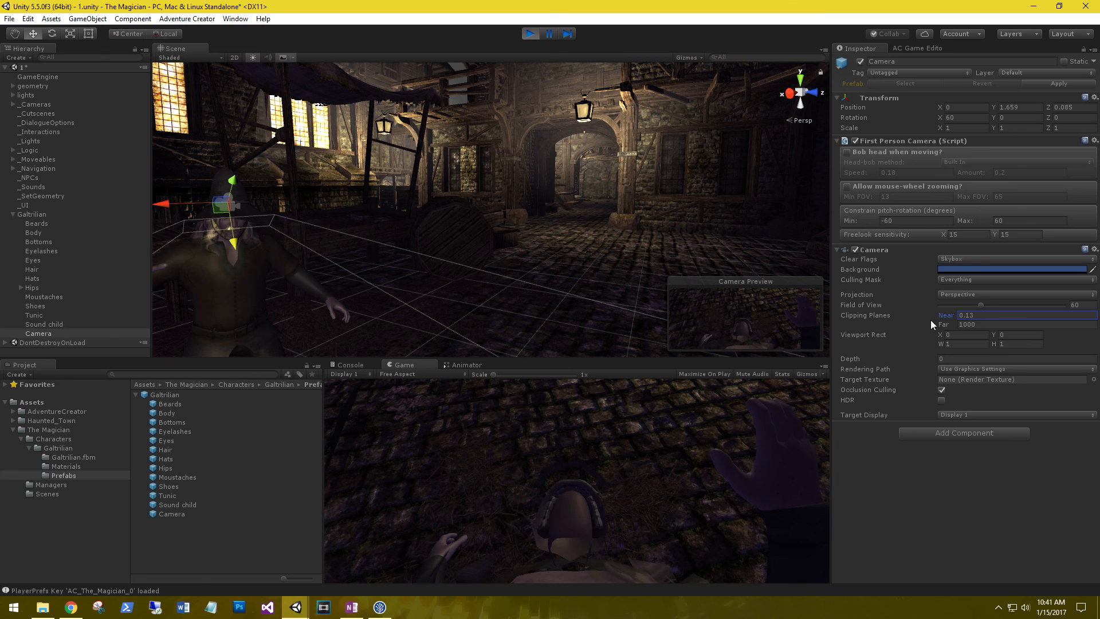
left_click(530, 33)
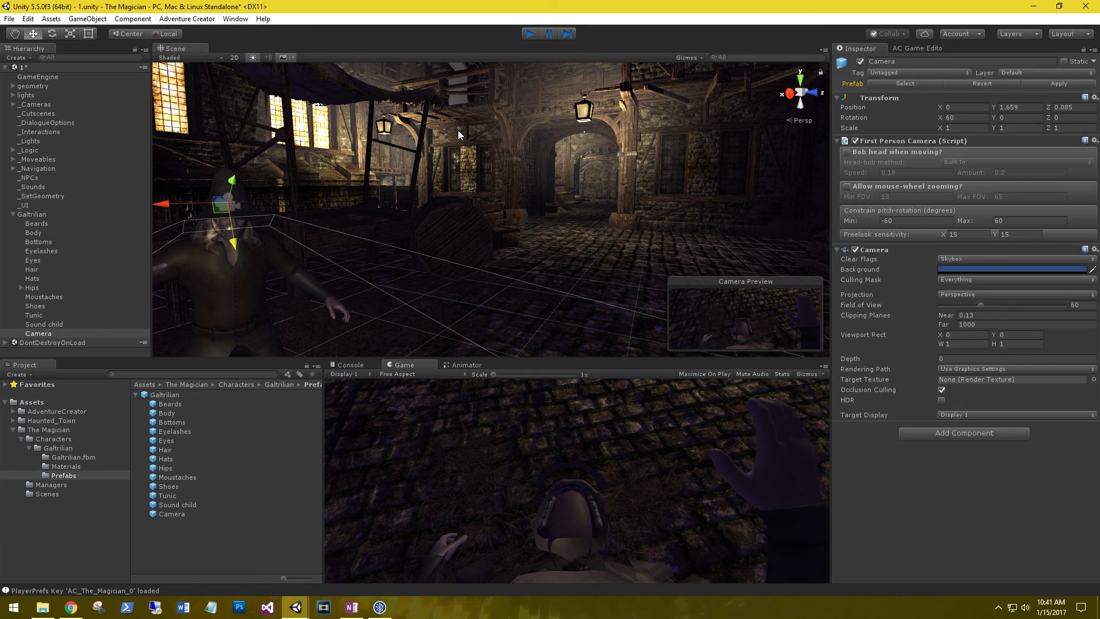
key("ctrl+p")
Move Galtrilian's camera further forward to a Z position of about 0.141 and examine its placement against the face and hat.
left_click_drag(531, 219, 543, 217)
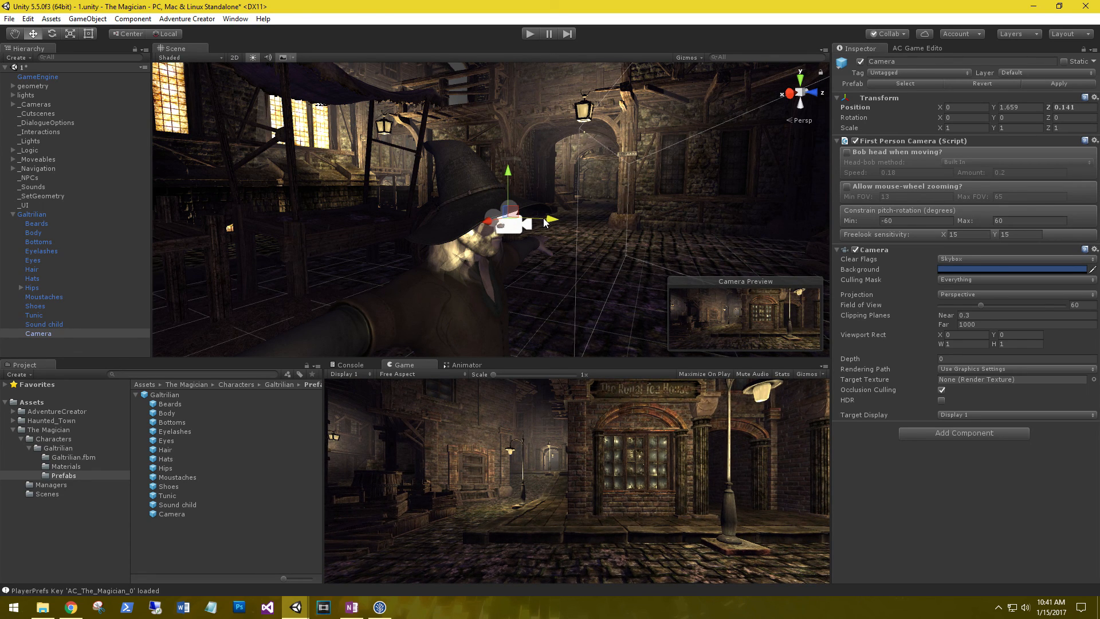
scroll(545, 276, "up", 2)
scroll(546, 277, "up", 2)
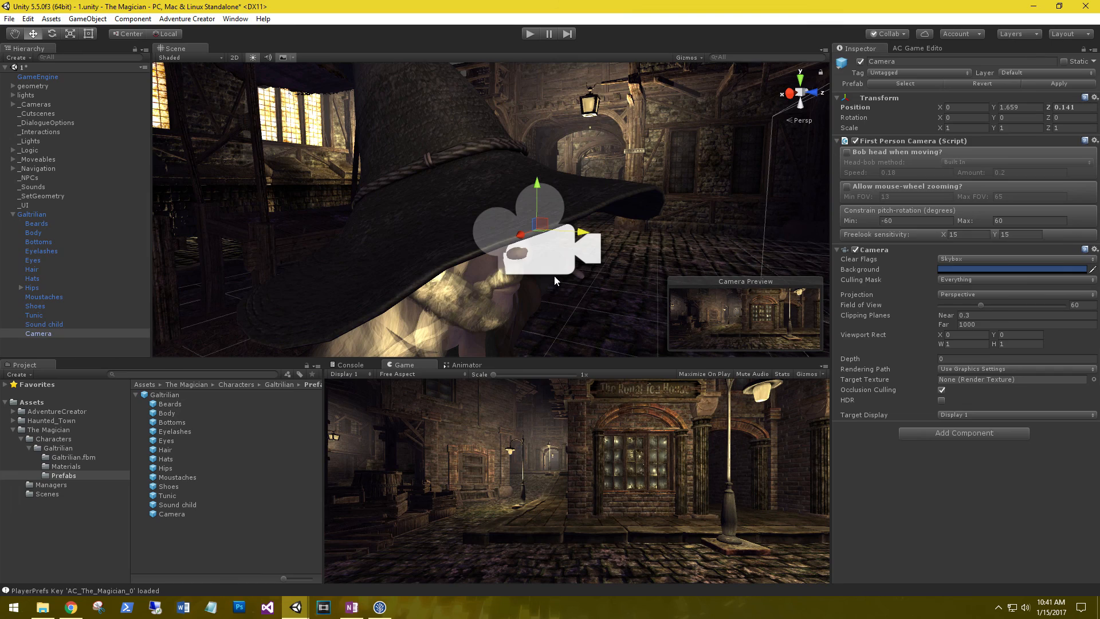
scroll(554, 277, "up", 4)
scroll(555, 278, "down", 4)
left_click_drag(527, 277, 778, 263, "alt")
key("w")
right_click_drag(778, 264, 820, 288)
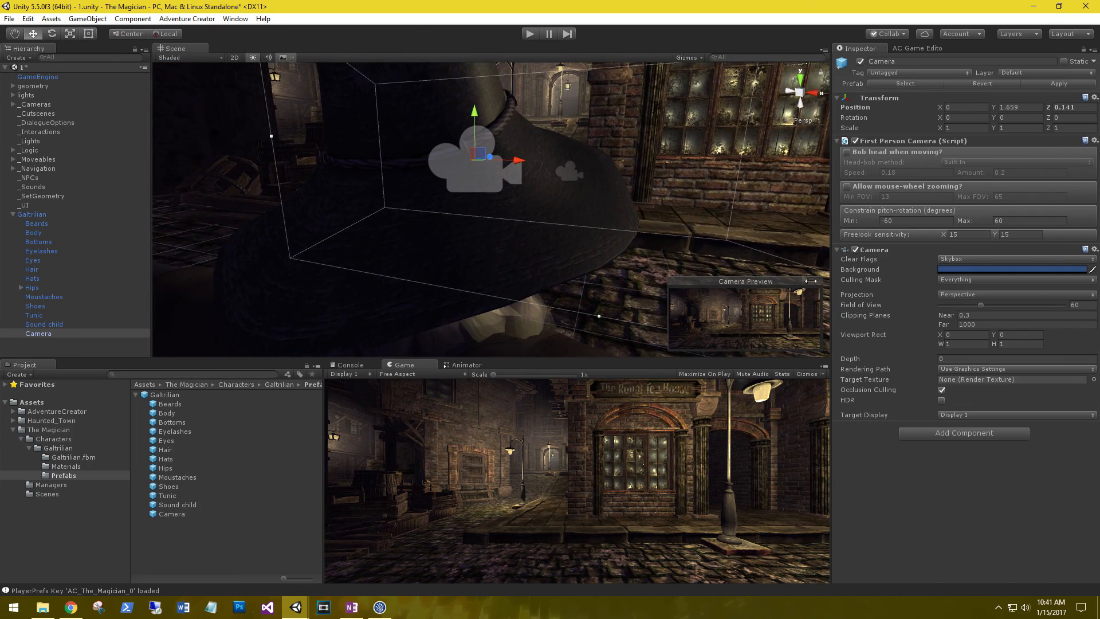
scroll(728, 227, "up", 3)
right_click_drag(729, 227, 395, 182)
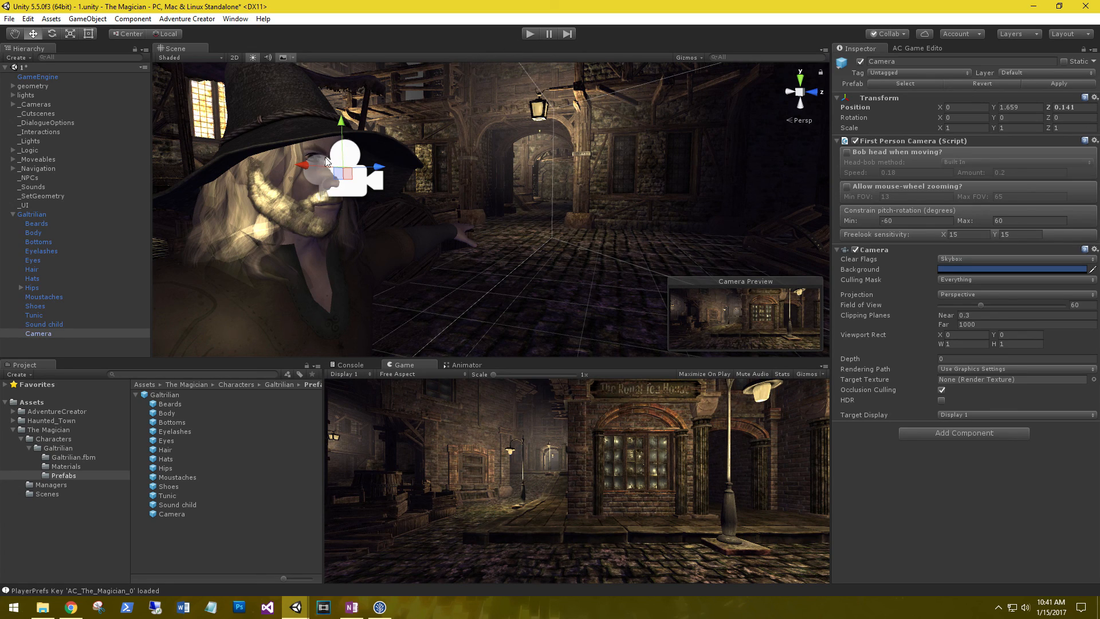
During a play-test, try and undo a field of view of 55.9, and set the camera's near clipping plane to 0.21.
left_click(531, 33)
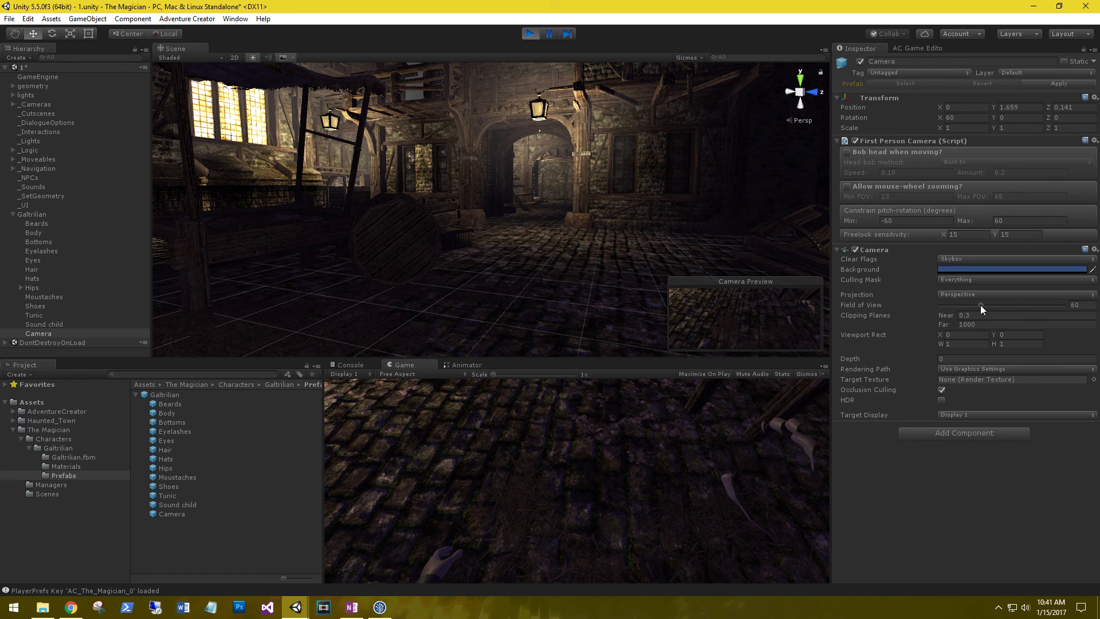
left_click_drag(981, 305, 978, 307)
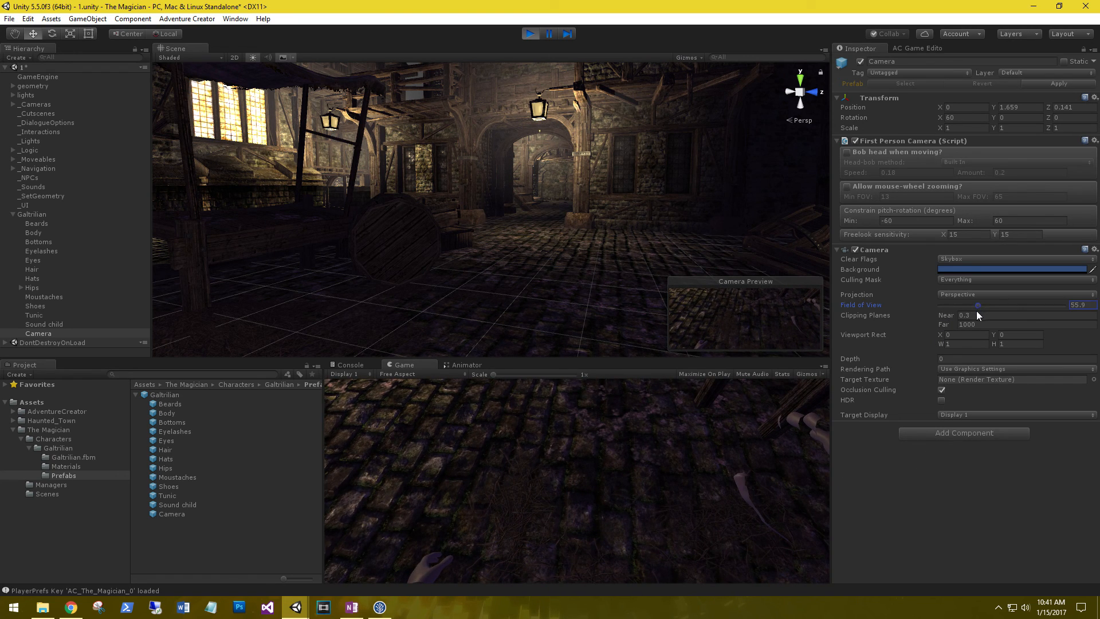
key("ctrl+z")
left_click_drag(949, 319, 945, 319)
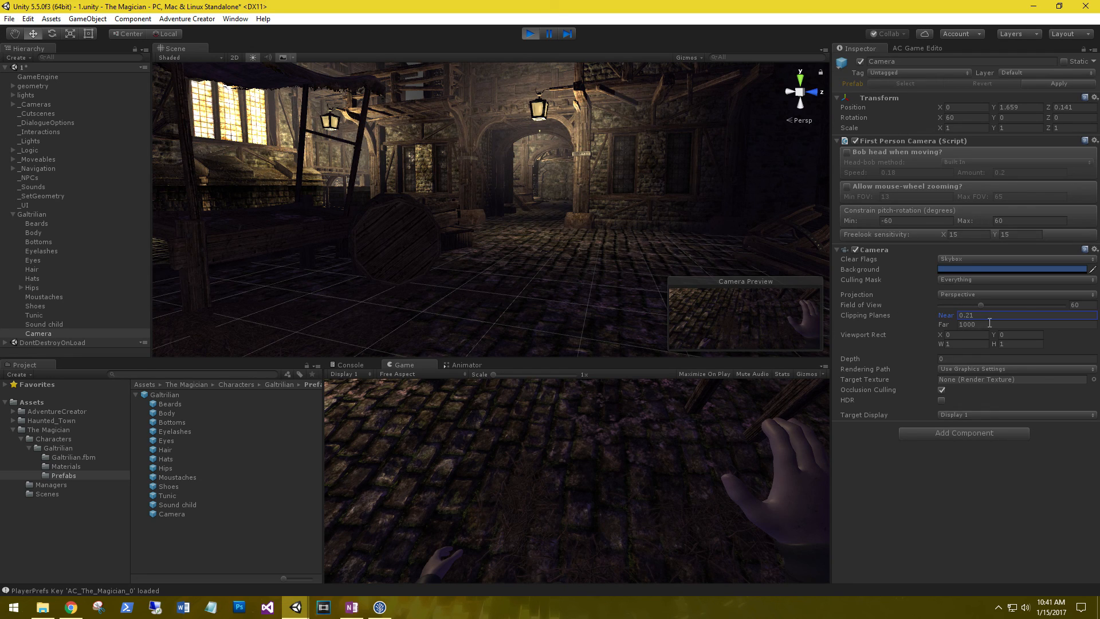
left_click(951, 316)
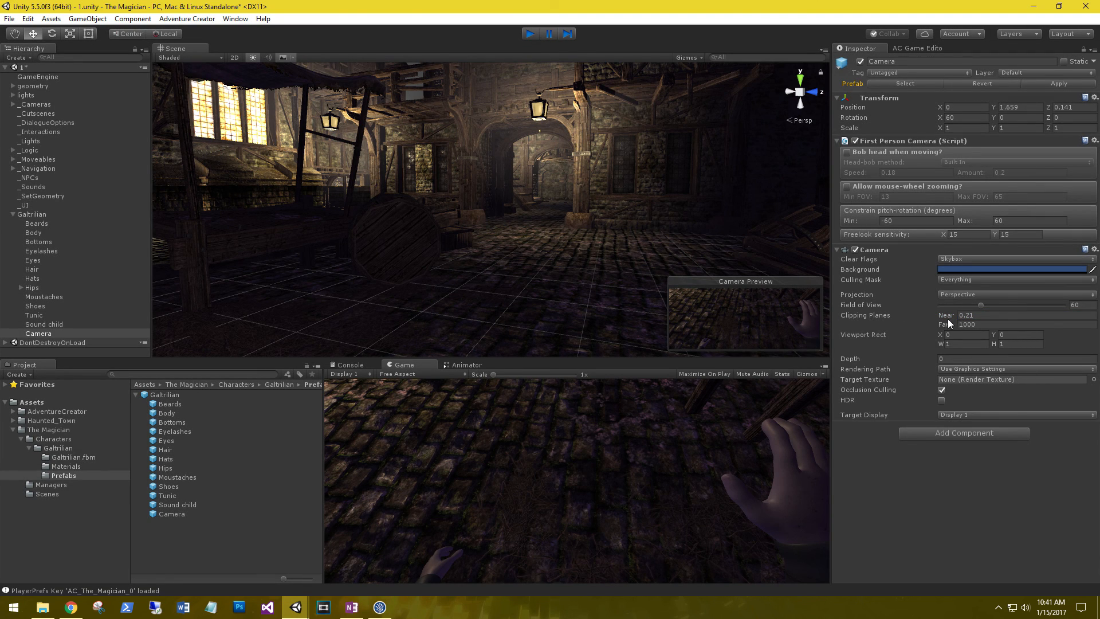
Stop the game, set the camera's near clipping plane to 0.21 outside play mode, and play-test it.
key("ctrl+p")
left_click(978, 316)
type("0.21")
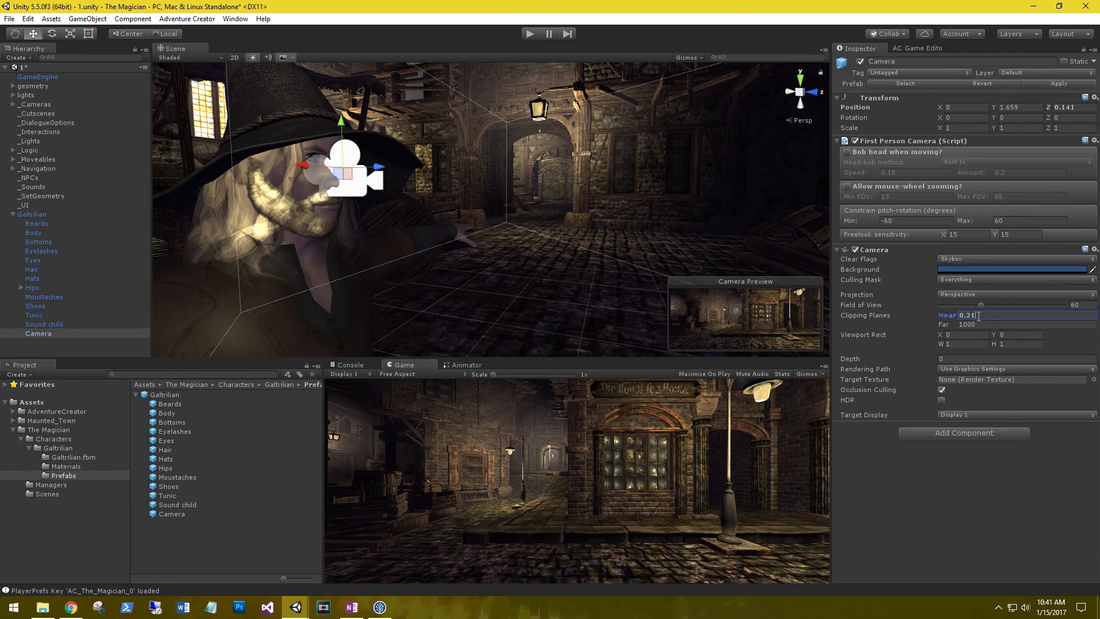
left_click(528, 34)
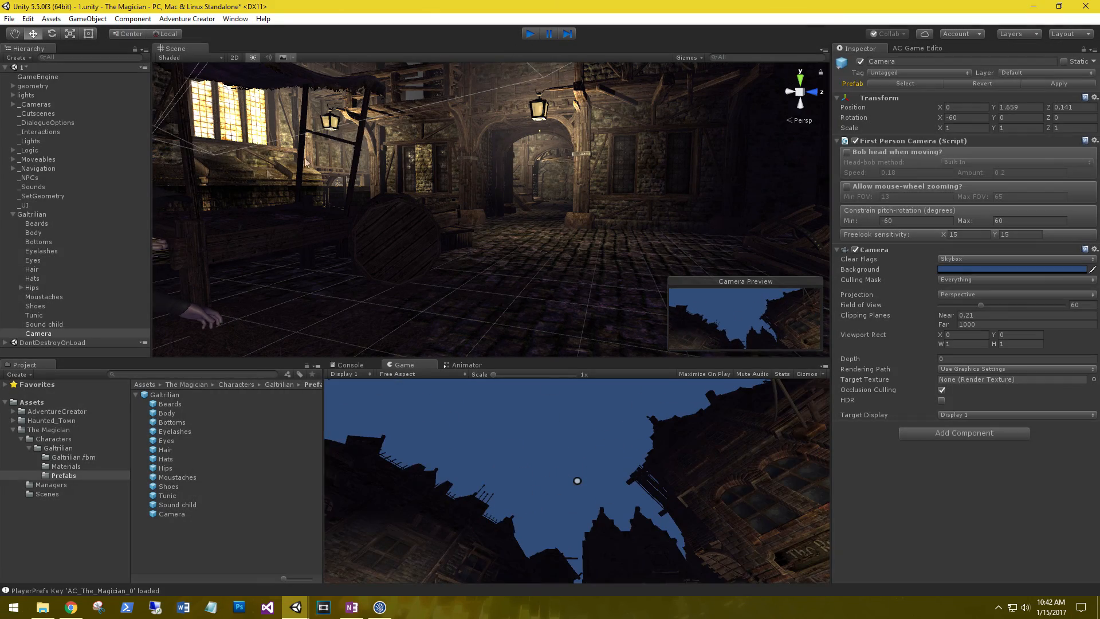
Set Galtrilian's scale to 1.5 on the X, Y and Z axes.
right_click_drag(515, 177, 231, 175)
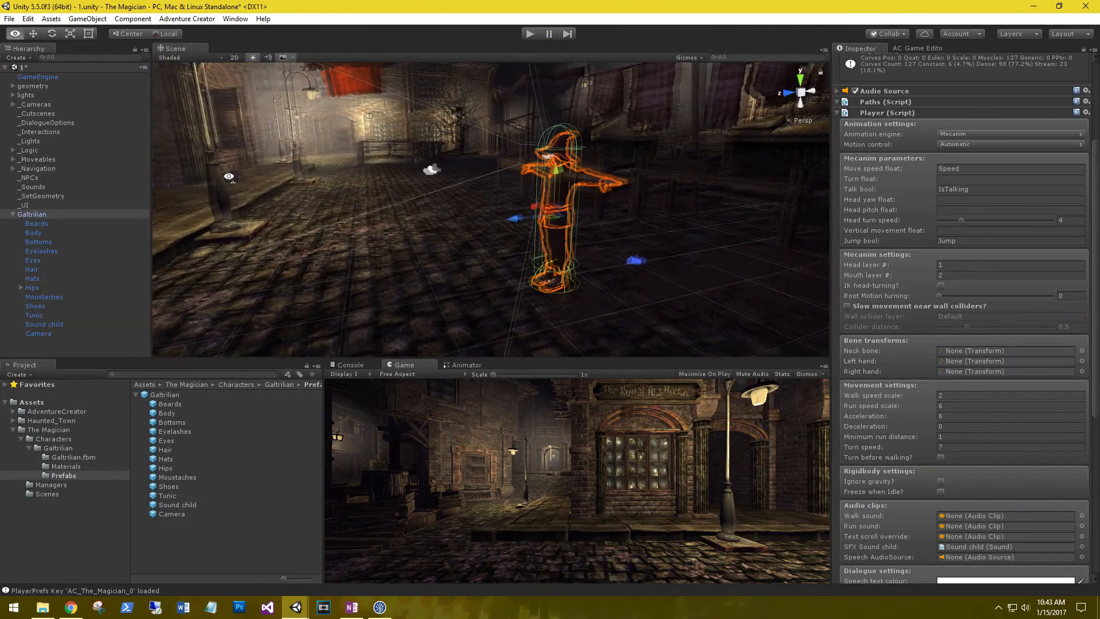
scroll(973, 276, "up", 5)
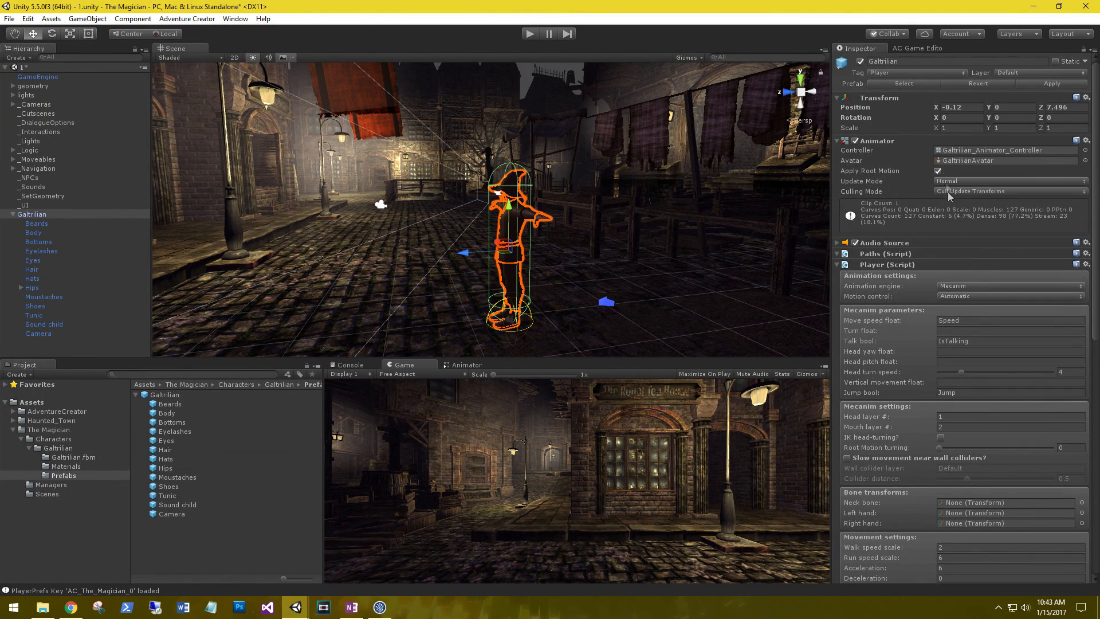
left_click(954, 127)
type("1.5")
key("Tab")
type("1.5")
key("Tab")
type(".15")
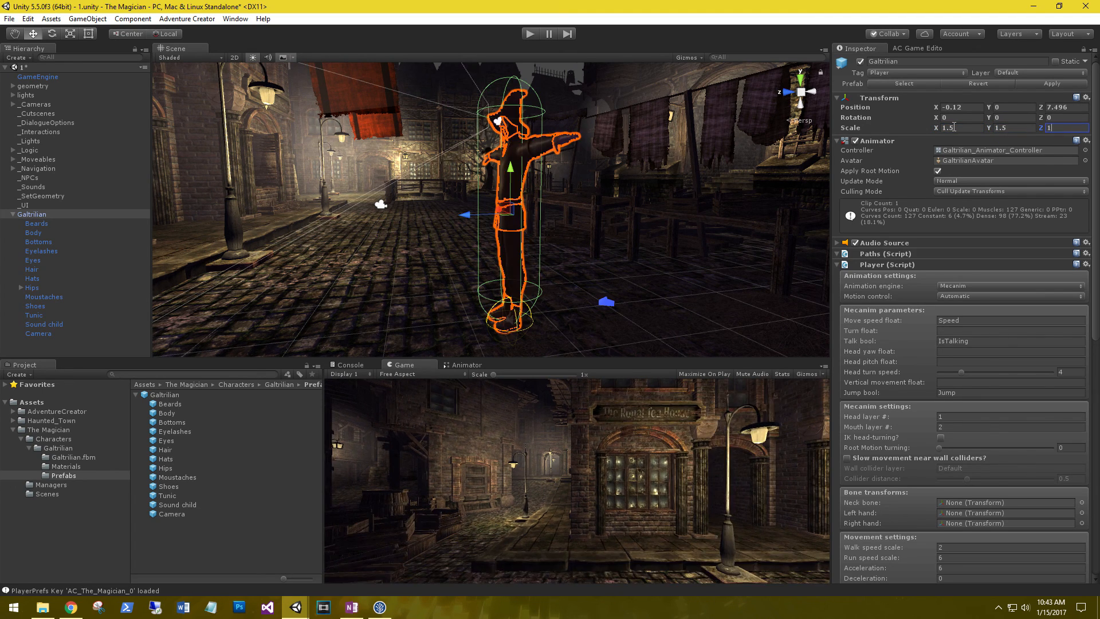
key("BackSpace")
type(".5")
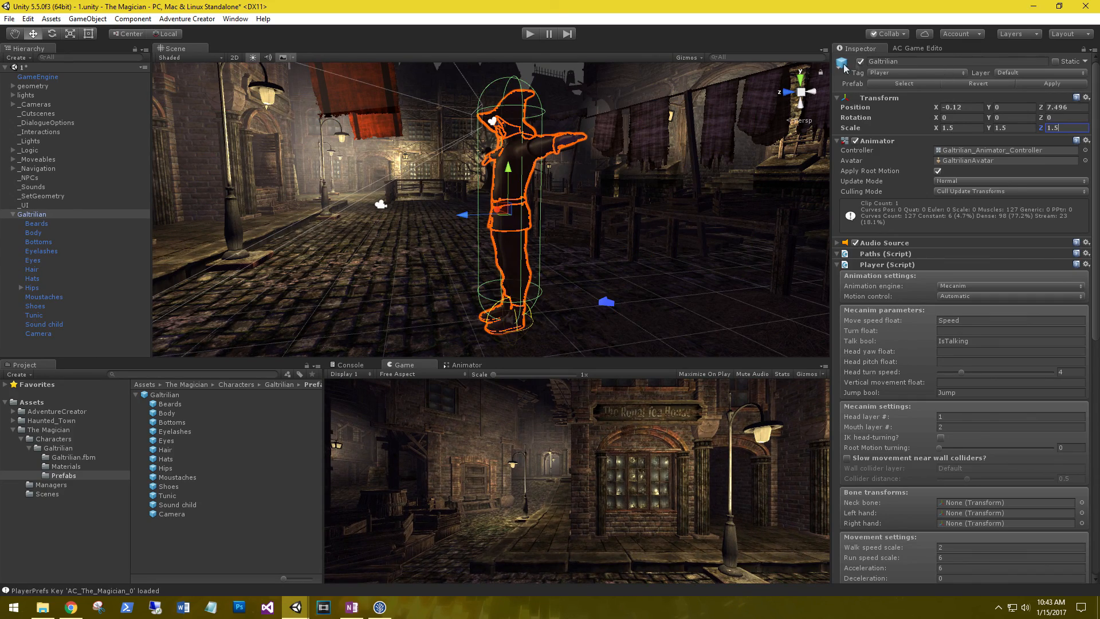
Compare Galtrilian's size with the surrounding street and apply the change to the prefab.
key("d")
right_click_drag(638, 197, 496, 215)
key("w")
left_click(1063, 82)
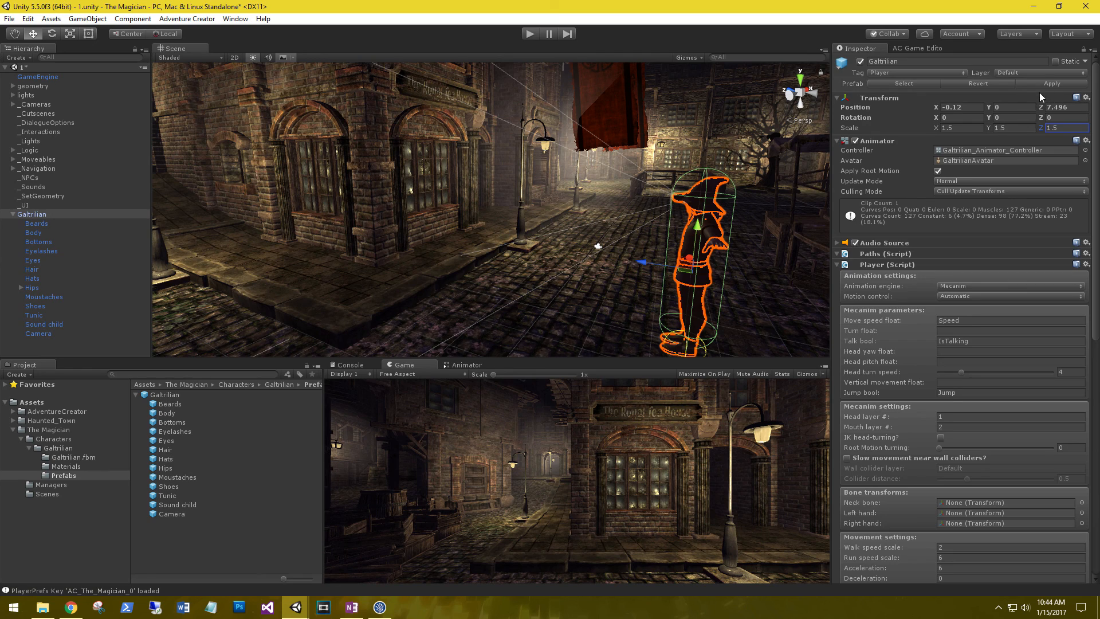
Assign the Neck transform under Hips > Spine > Spine1 > Spine2 as the Player script's neck bone.
scroll(900, 240, "down", 4)
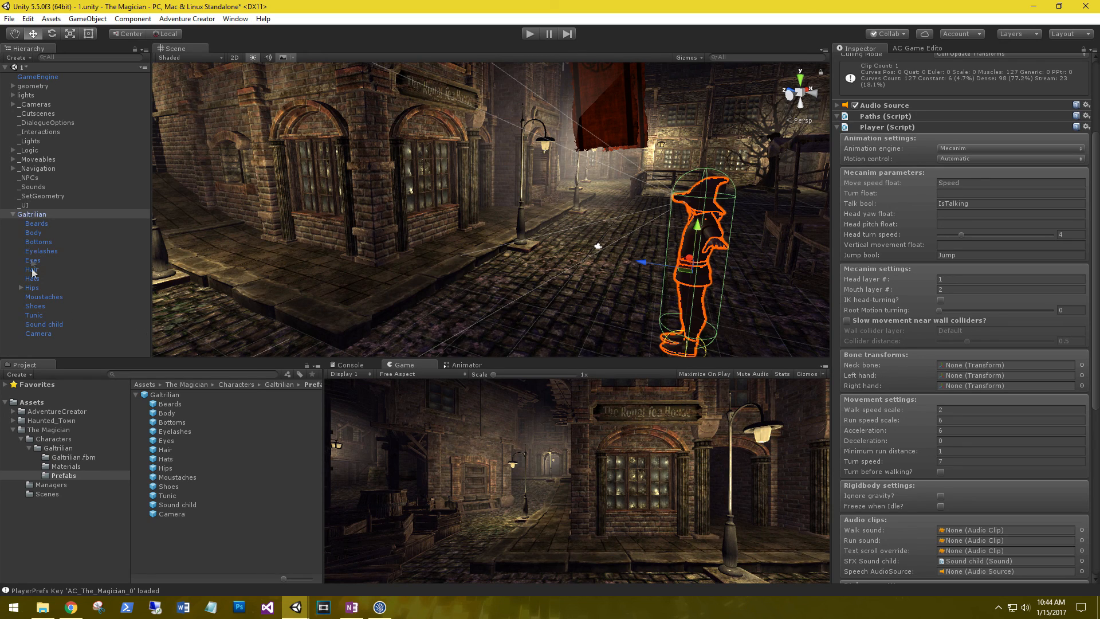
left_click(18, 286)
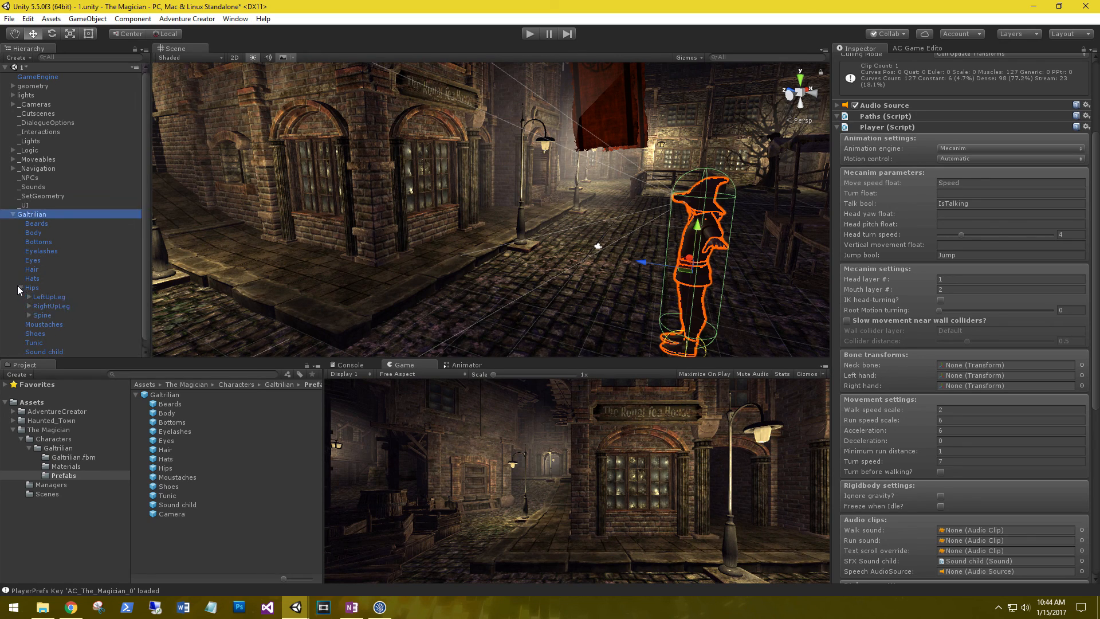
left_click(29, 315)
left_click(37, 324)
left_click(45, 333)
scroll(88, 226, "down", 3)
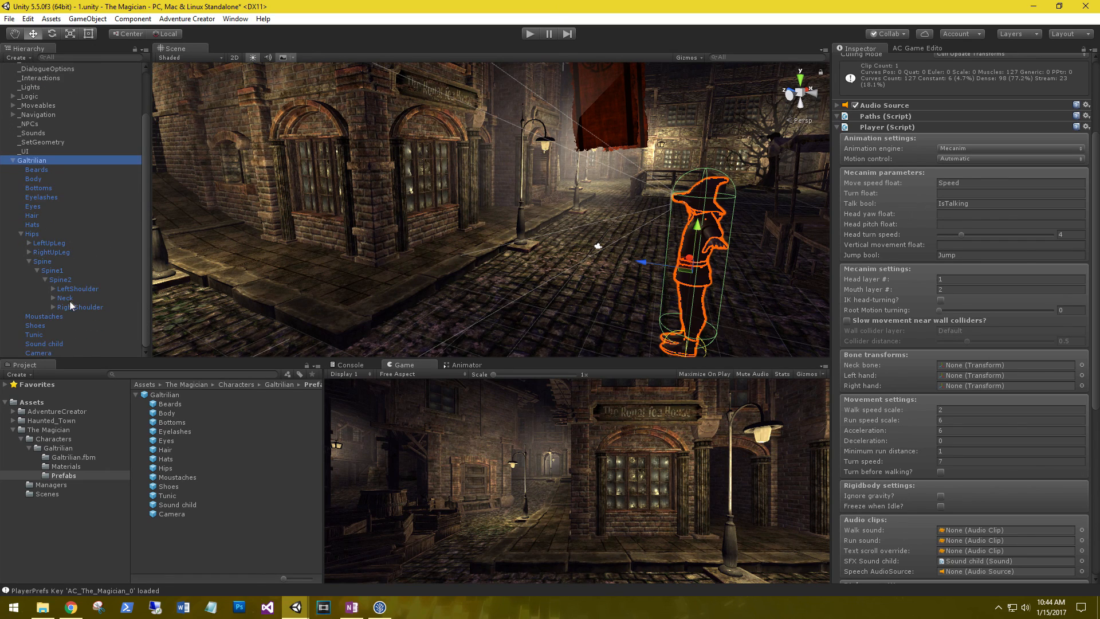
left_click_drag(65, 299, 954, 362)
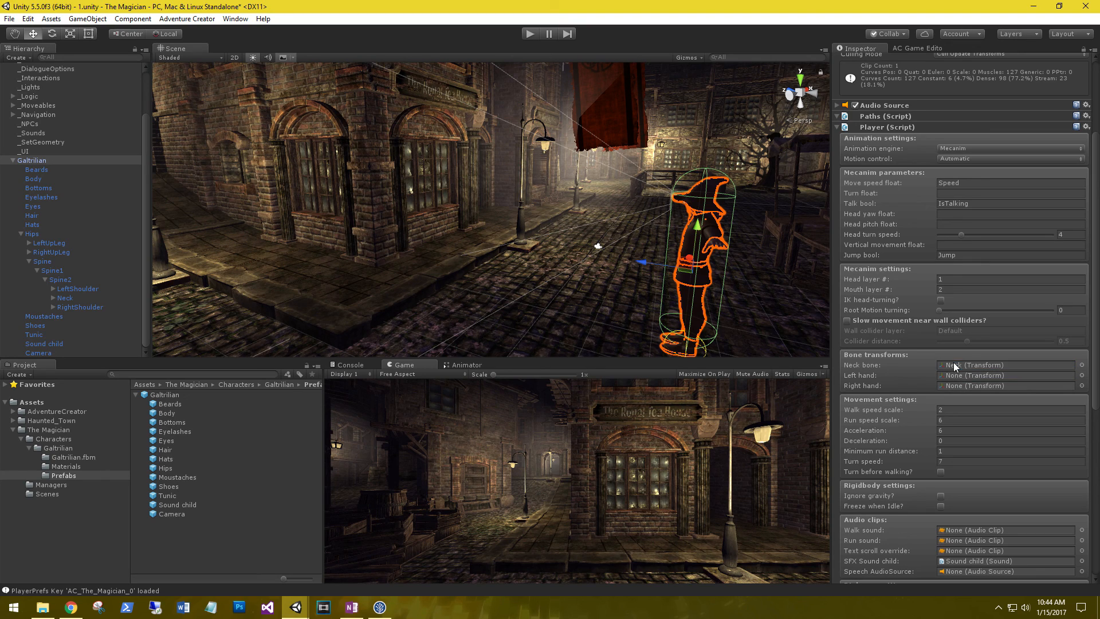
Assign the LeftHand transform, found below LeftForeArm, as the Player script's left hand.
left_click(51, 289)
left_click(61, 298)
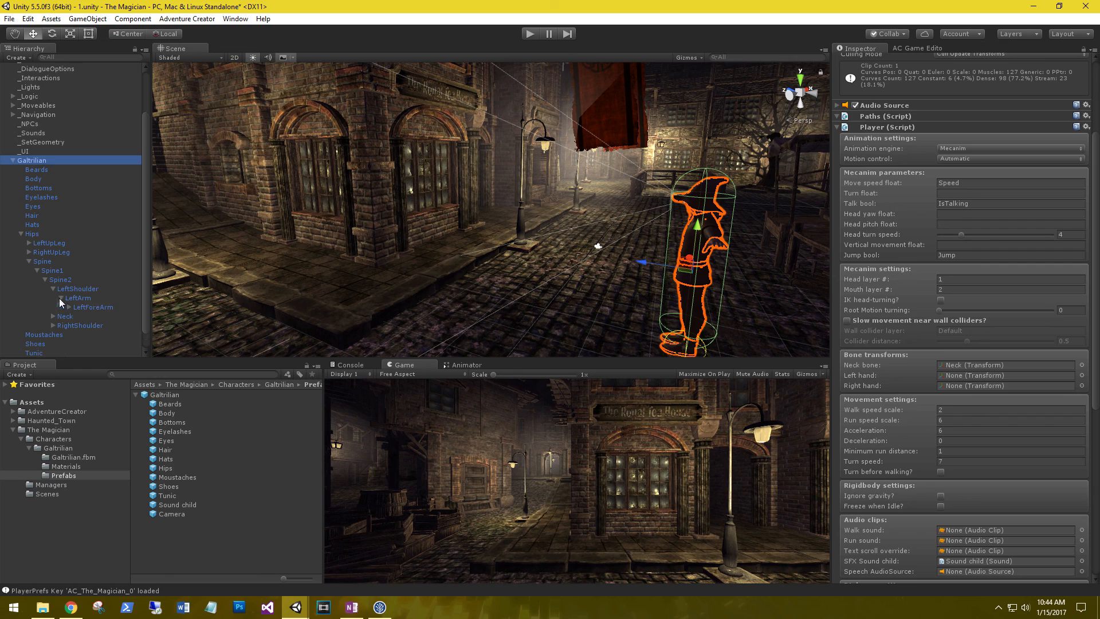
left_click(69, 307)
left_click_drag(92, 316, 950, 378)
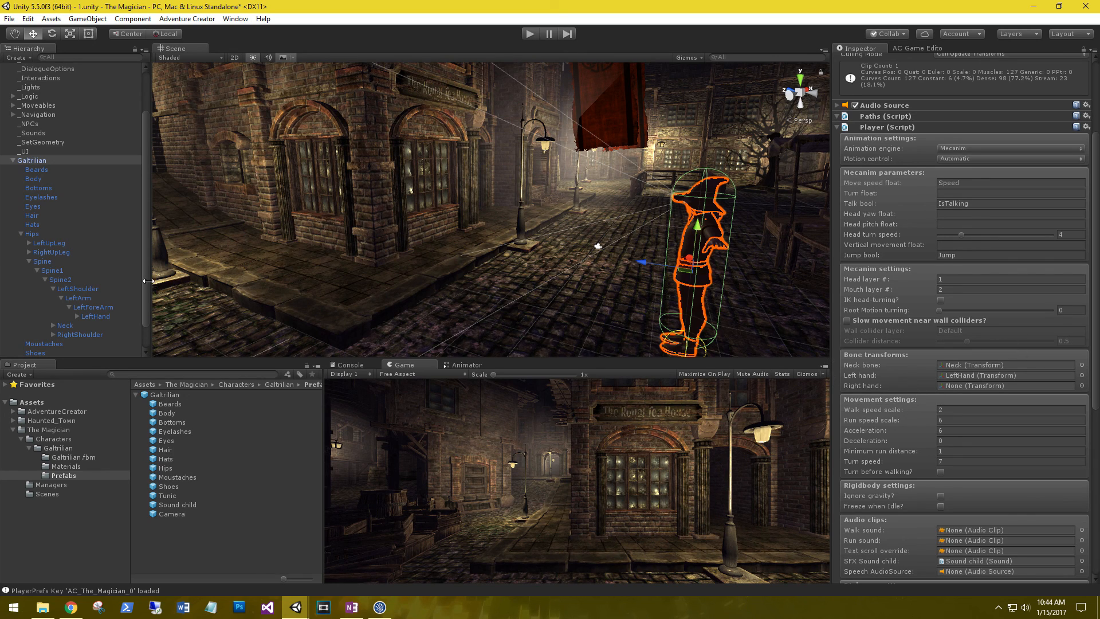
Assign the RightHand transform, found below RightForeArm, as Galtrilian's right hand in the Player script.
left_click(52, 336)
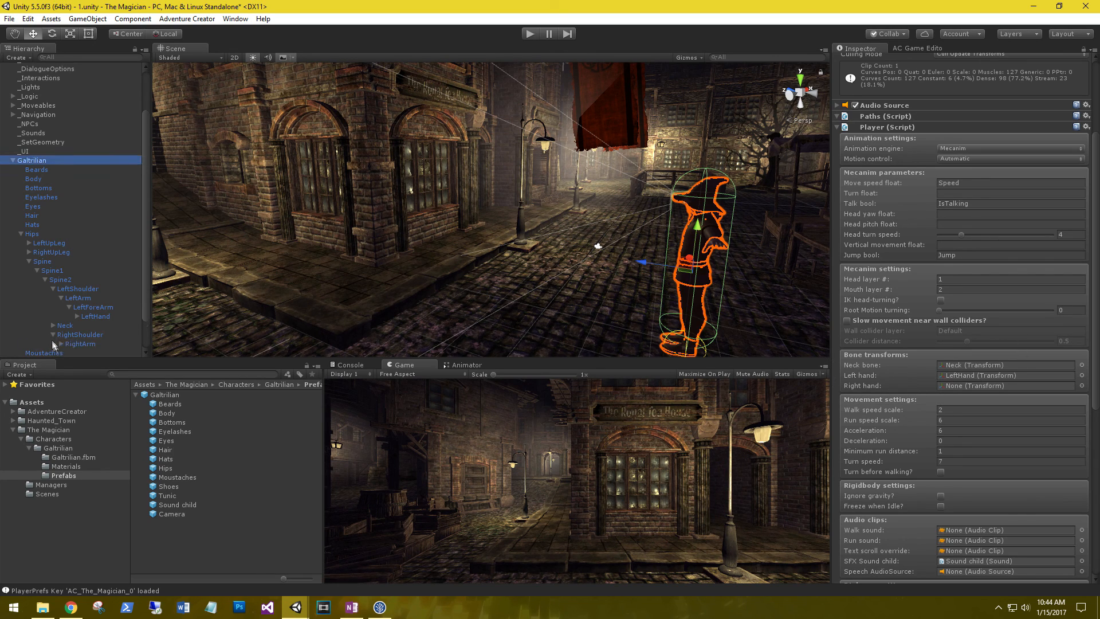
left_click(63, 343)
scroll(63, 321, "down", 2)
left_click(62, 308)
left_click(70, 317)
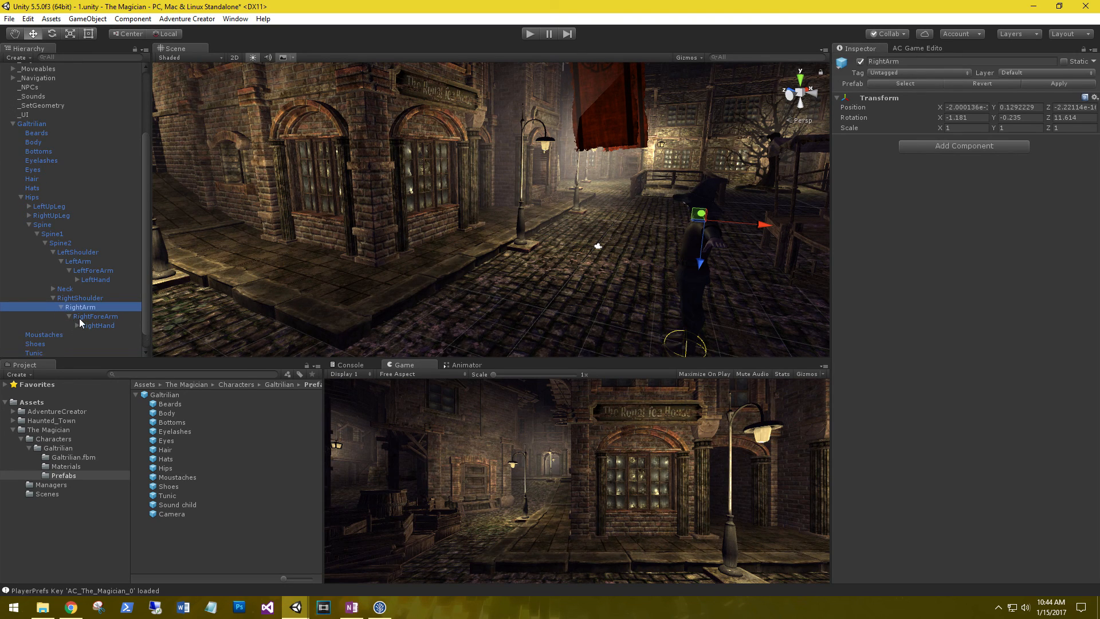
left_click(32, 124)
left_click_drag(98, 324, 994, 523)
Turn off Apply Root Motion on Galtrilian's Animator and apply the change to the prefab.
scroll(987, 477, "down", 5)
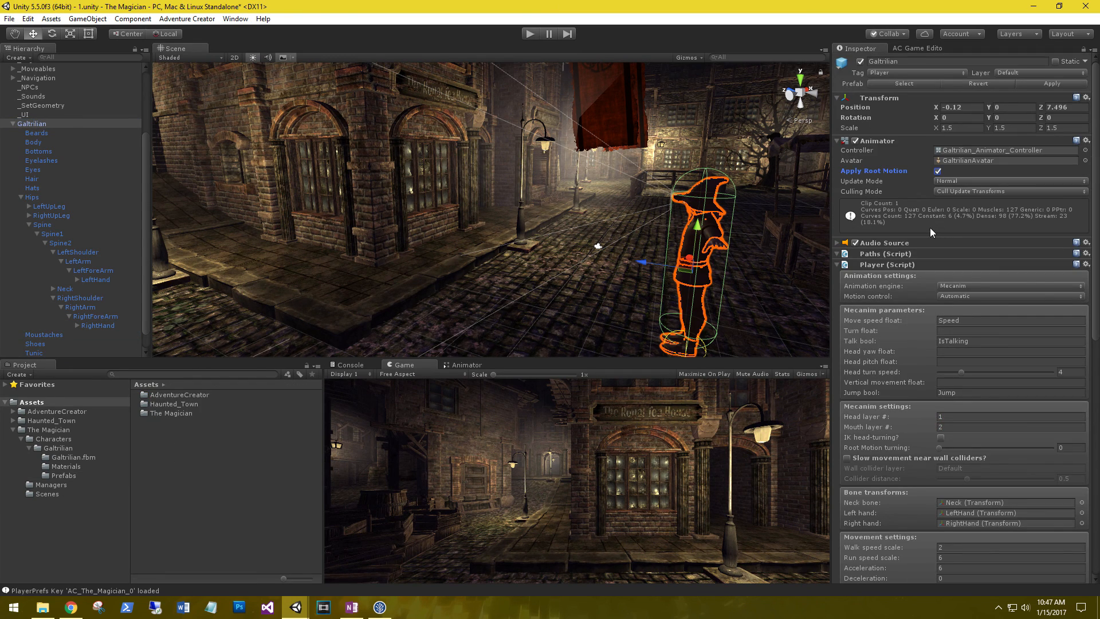
left_click(893, 172)
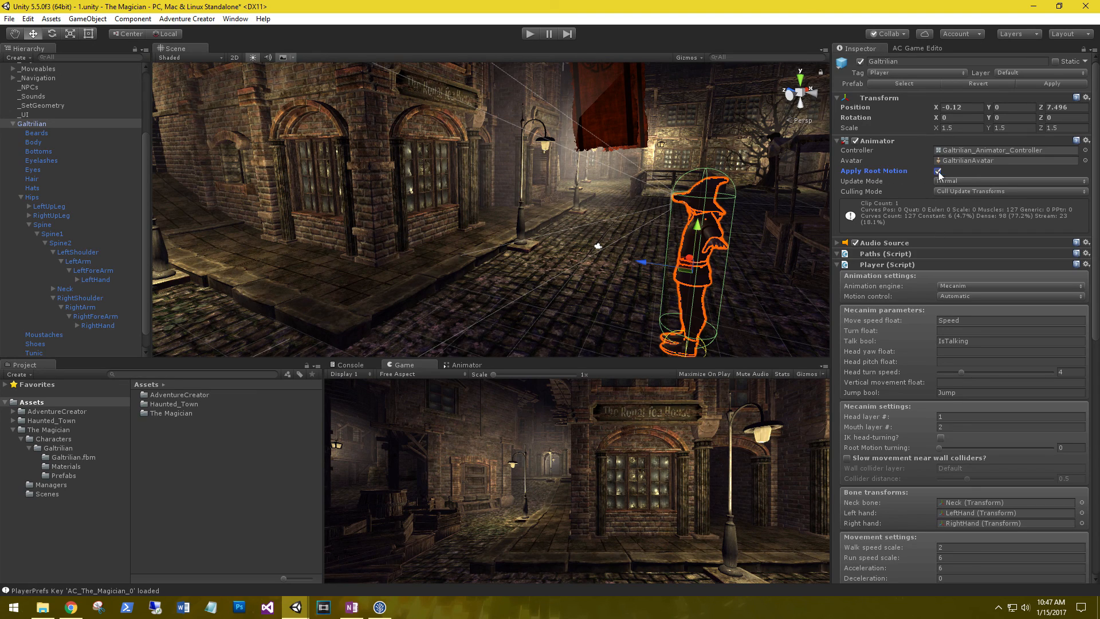
left_click(1044, 83)
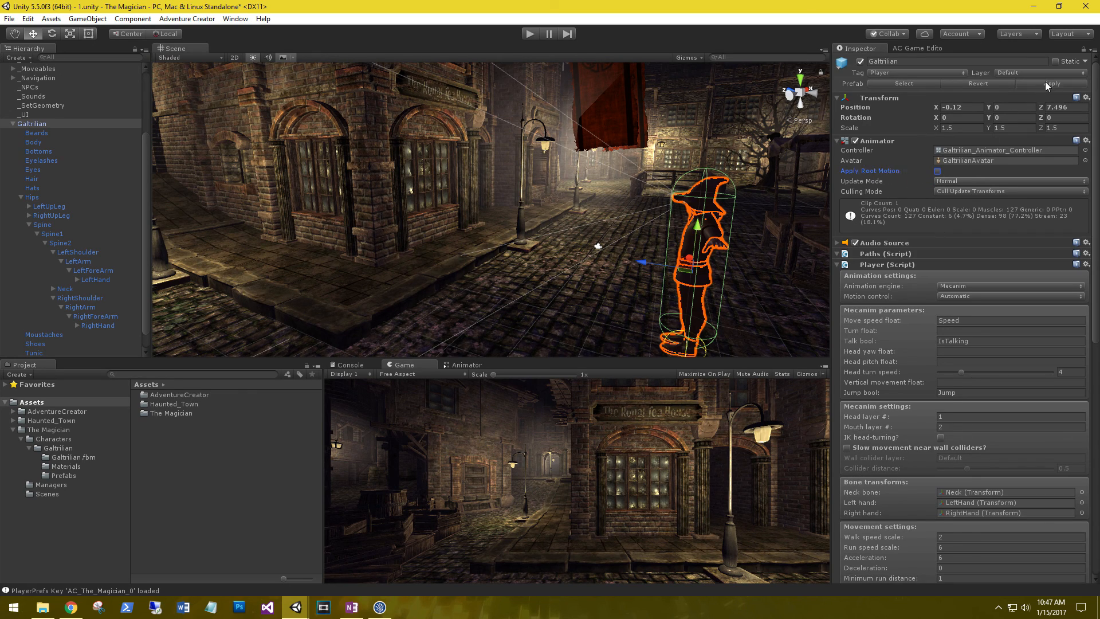
Play-test the scene by walking Galtrilian forward and backward along the street to check movement and the first-person view.
left_click(531, 33)
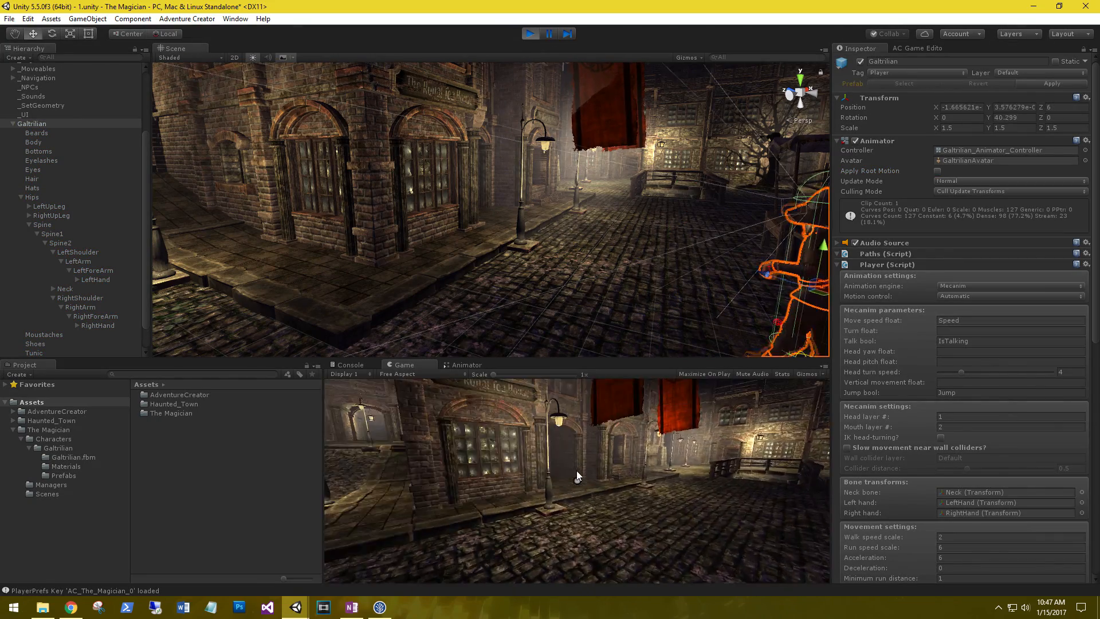
key("w")
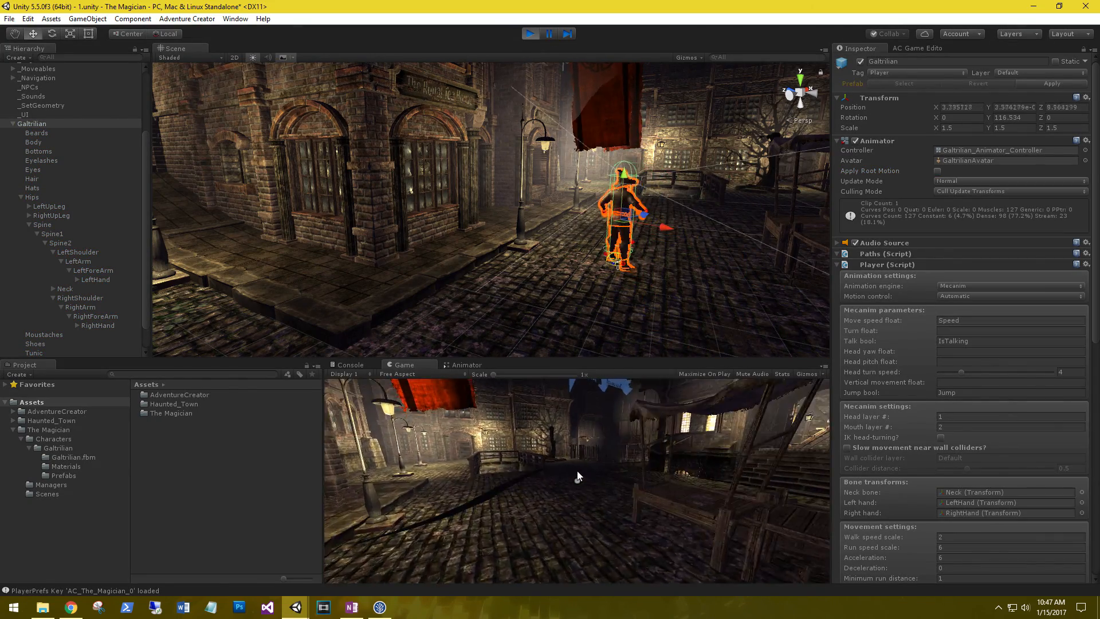
key("w")
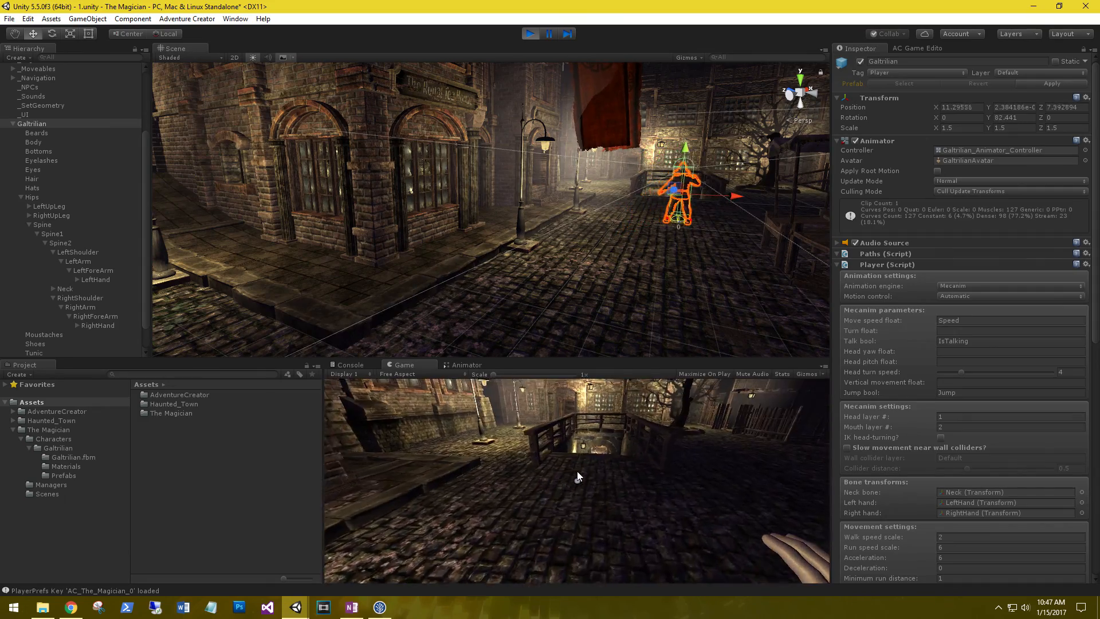
key("w")
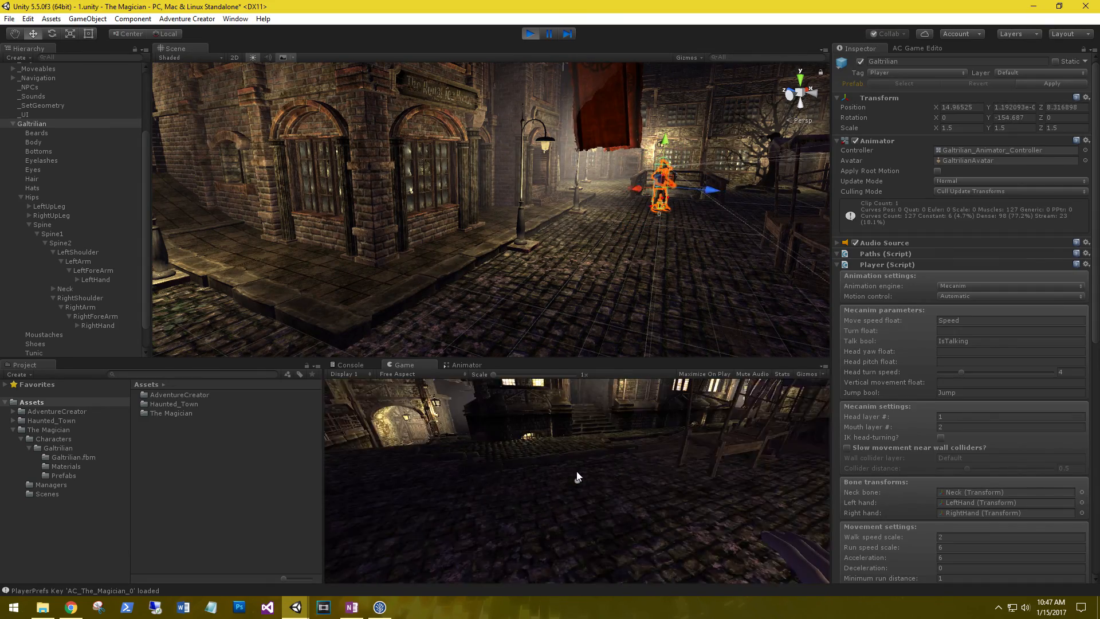
key("w")
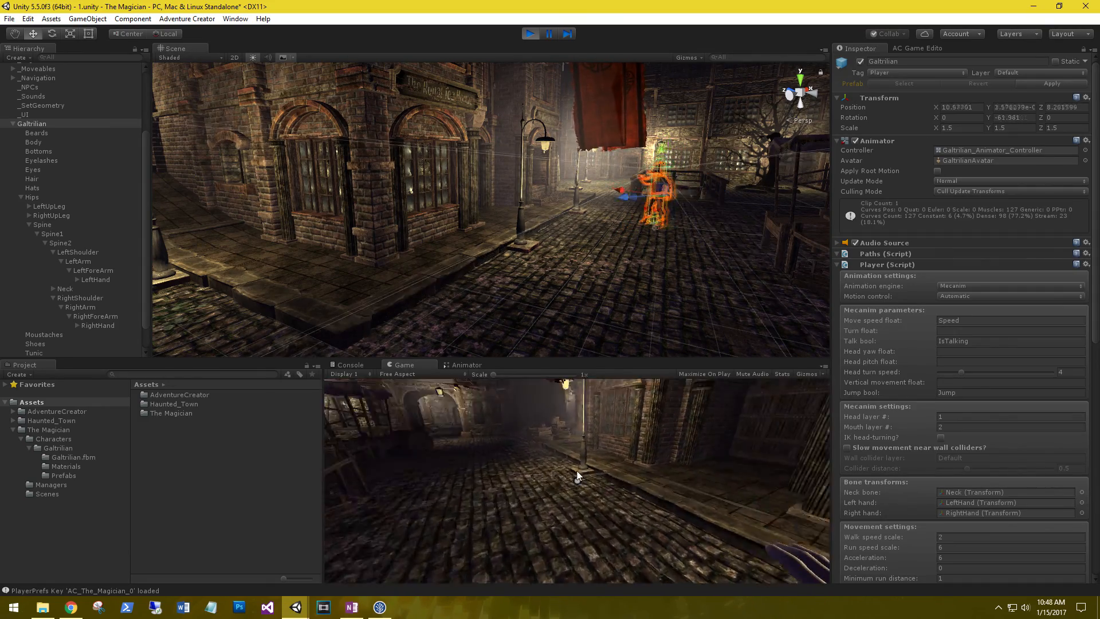
key("w")
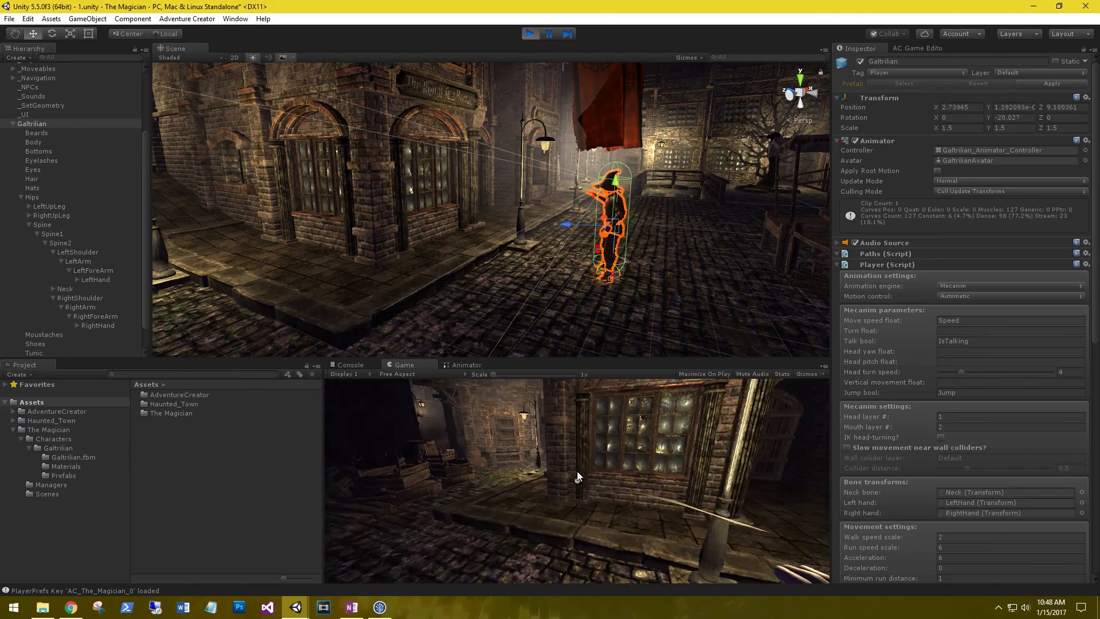
key("s")
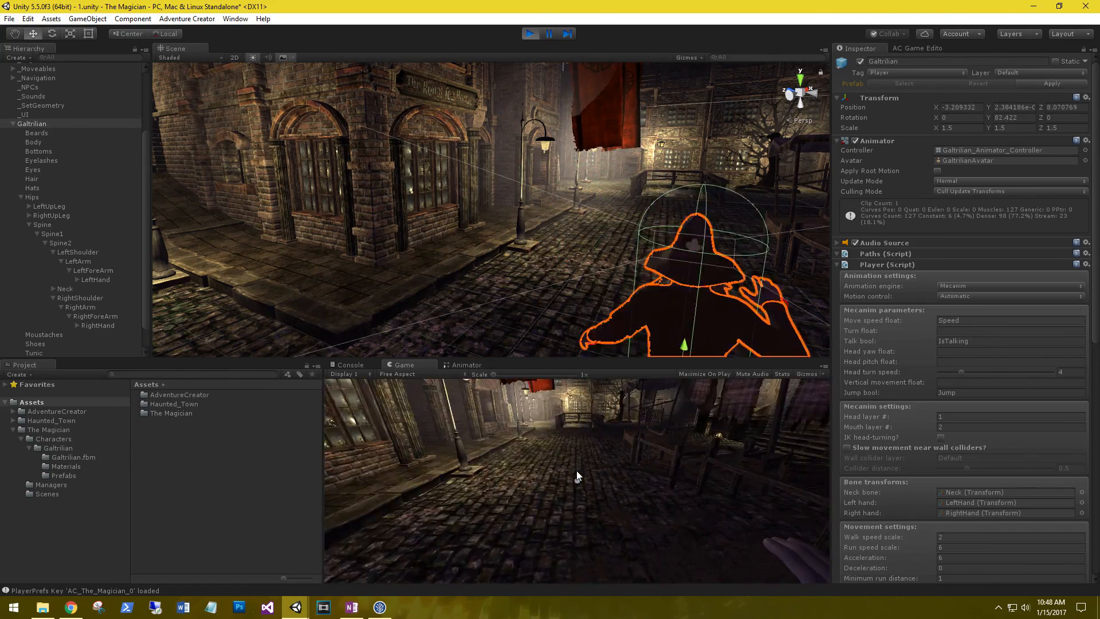
key("w")
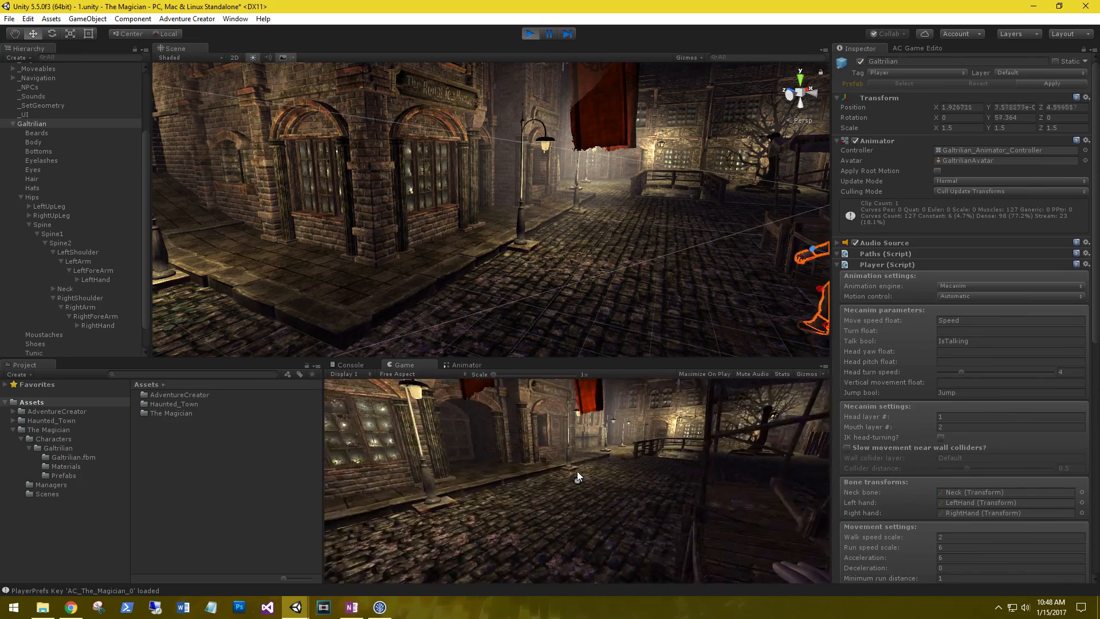
key("w")
key("s")
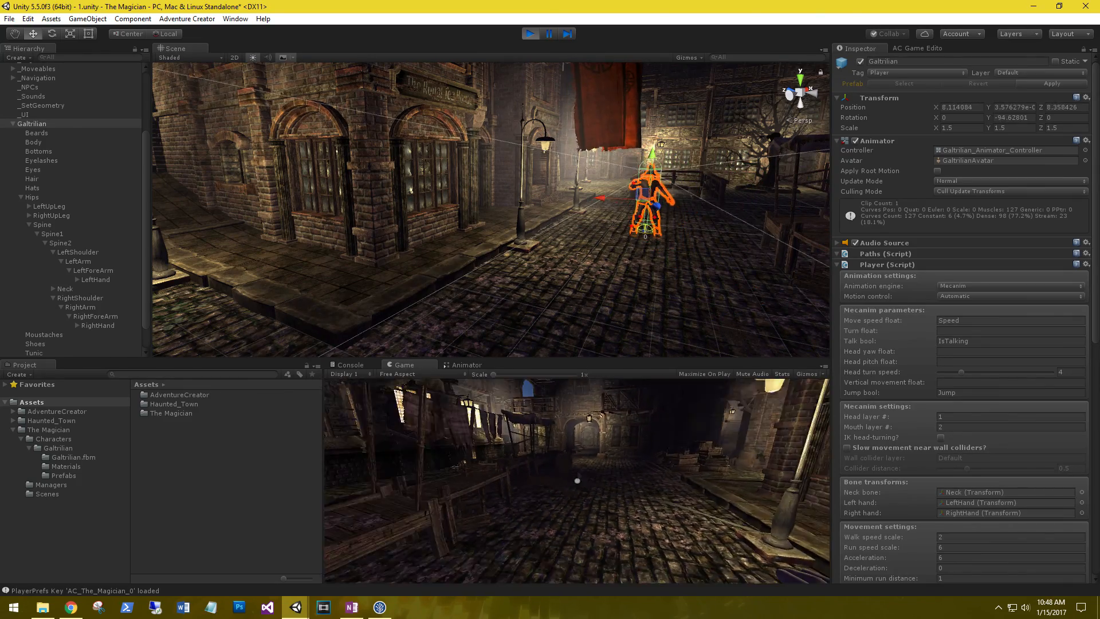
key("s")
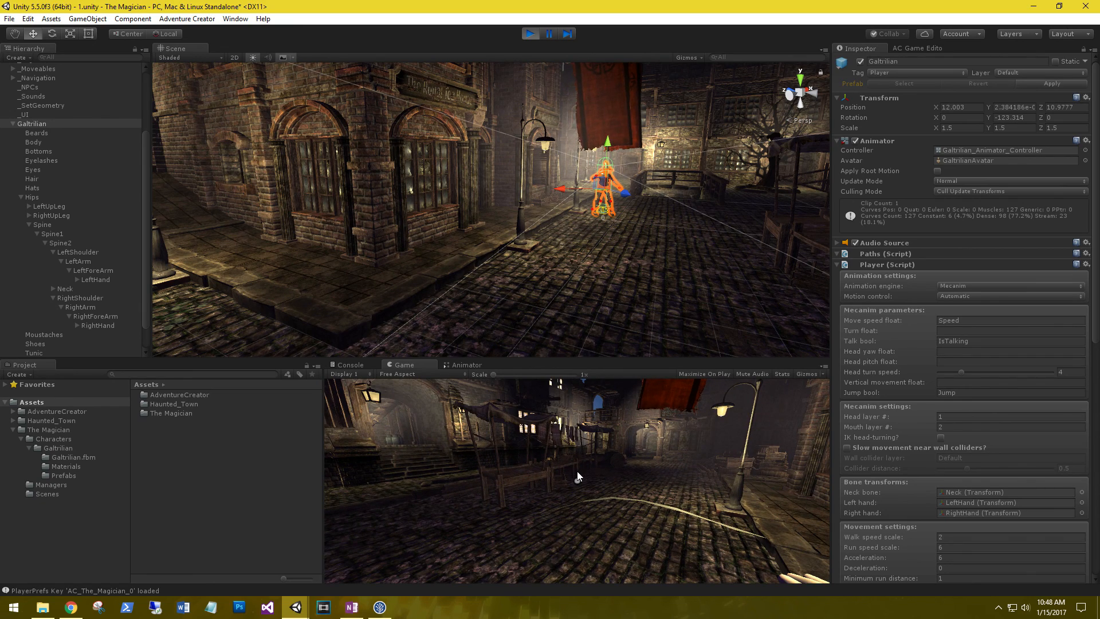
Look around and move sideways in the running game to examine how Galtrilian's hand and hat appear in view.
key("d")
key("d")
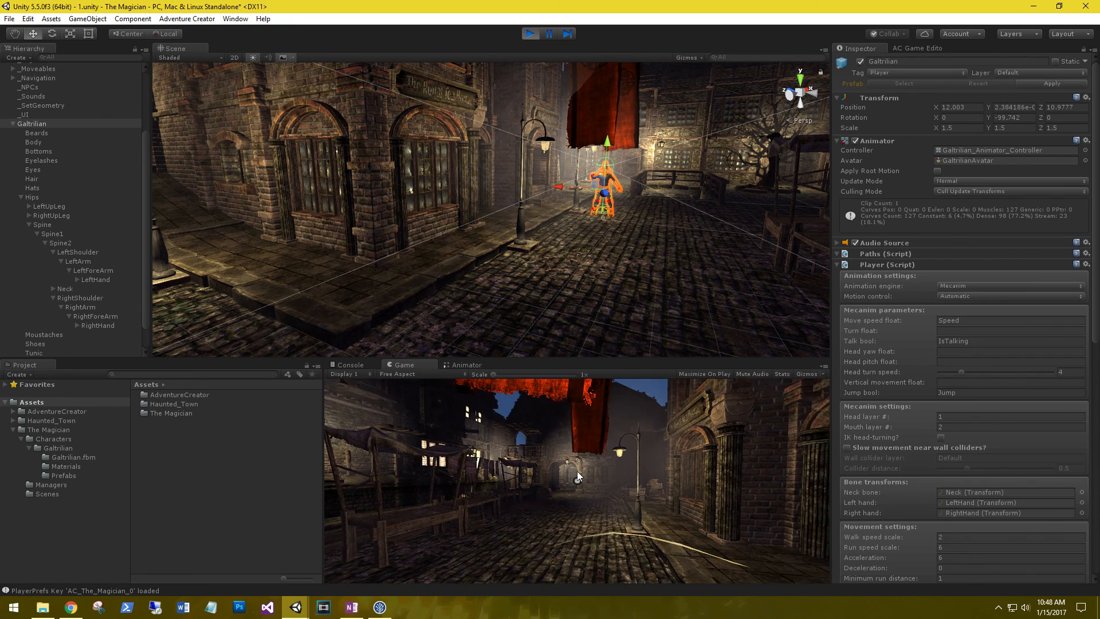
key("a")
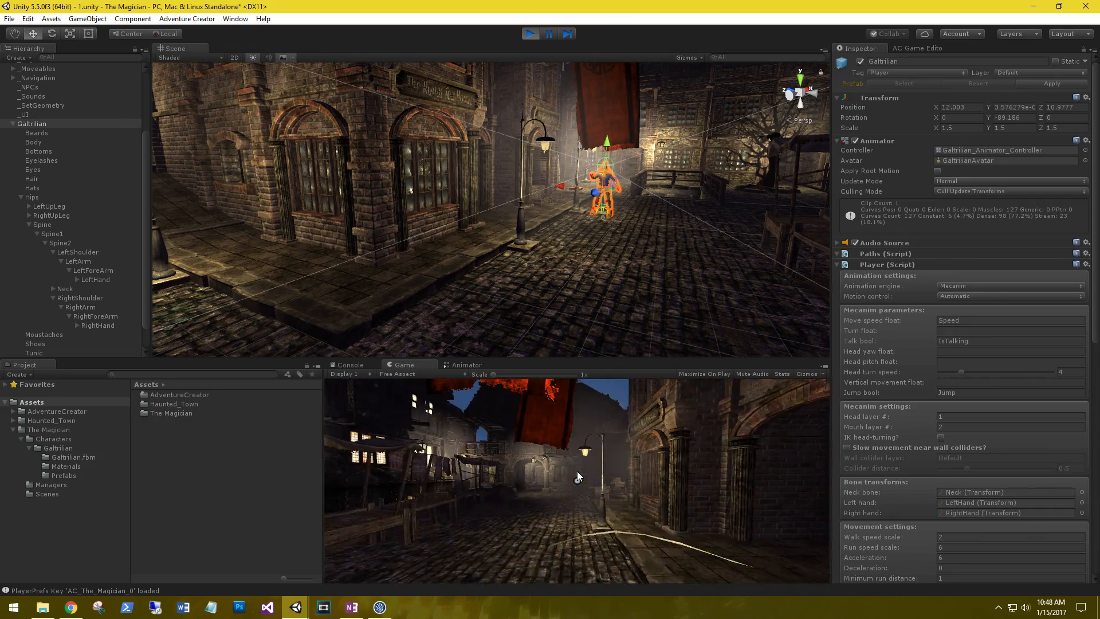
key("d")
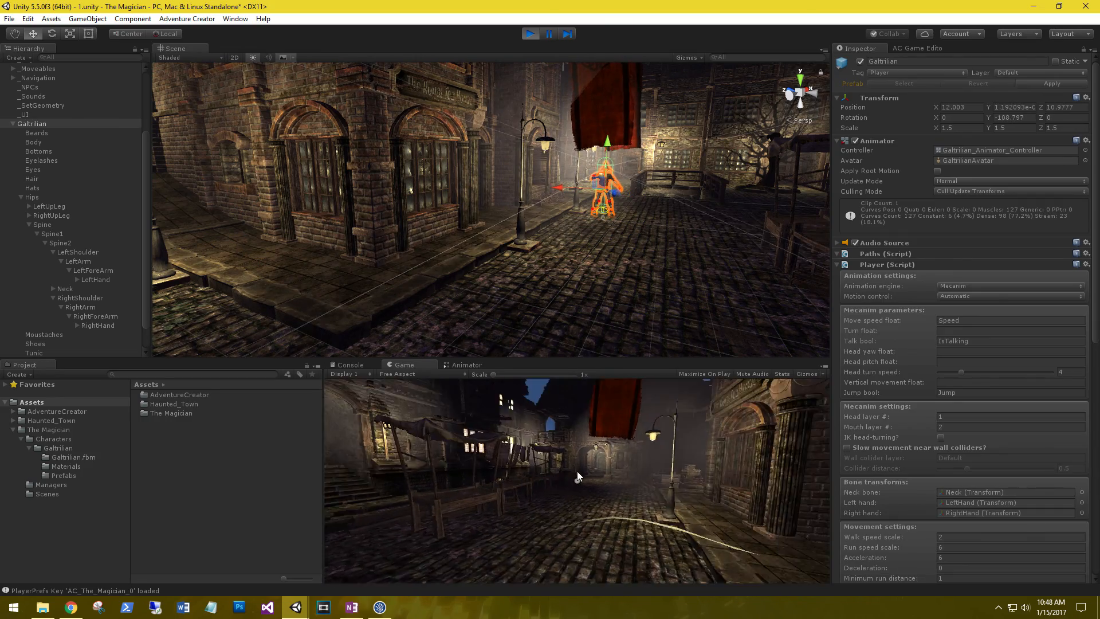
key("a")
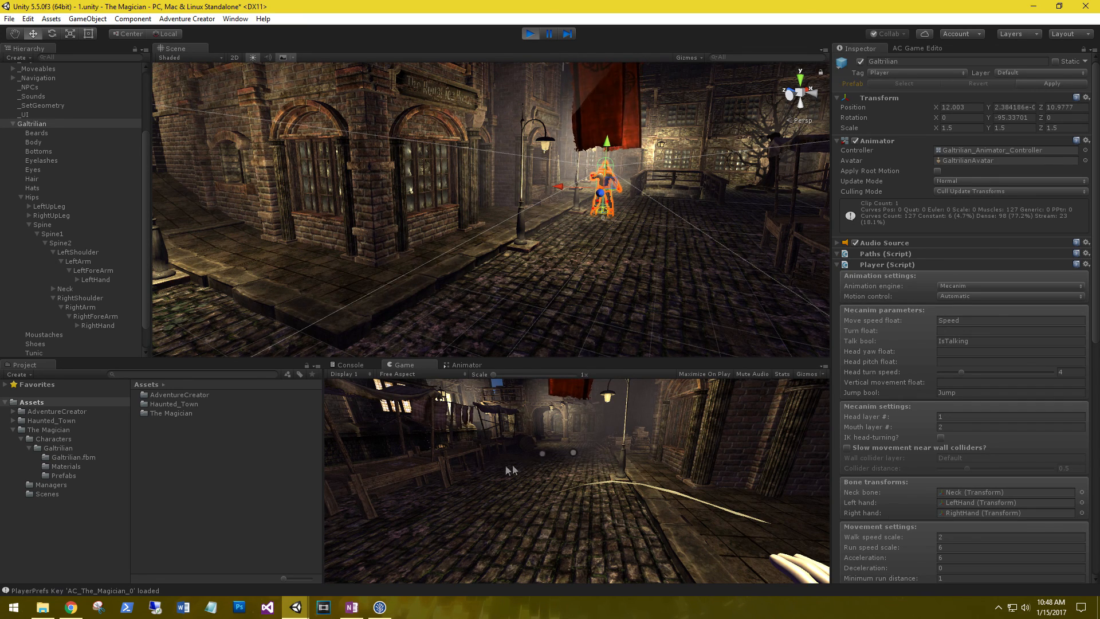
left_click(592, 453)
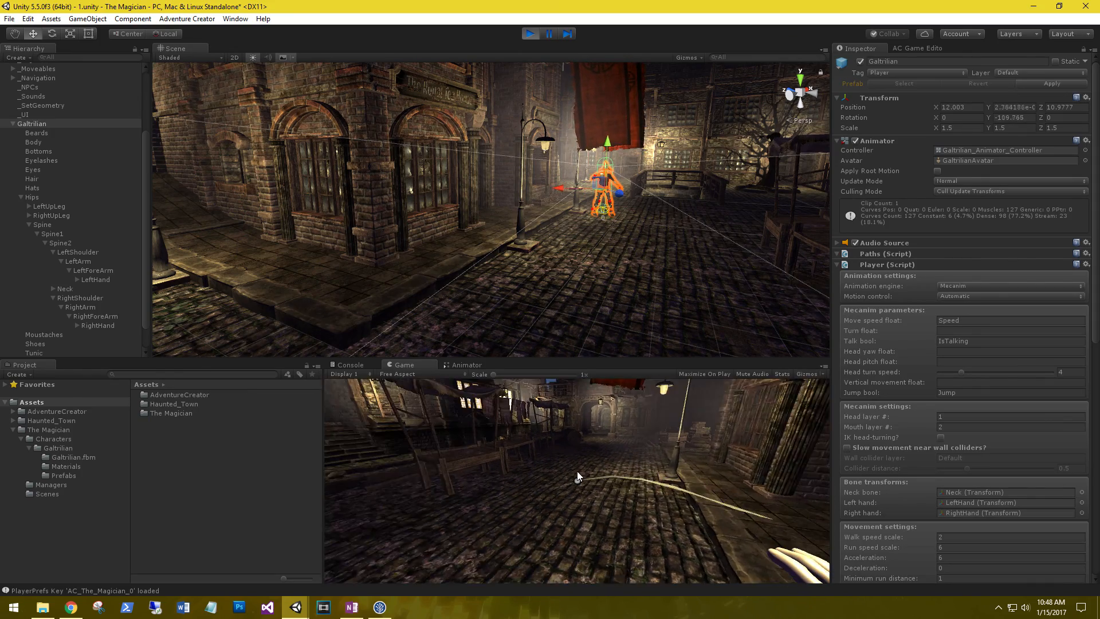
key("a")
key("a")
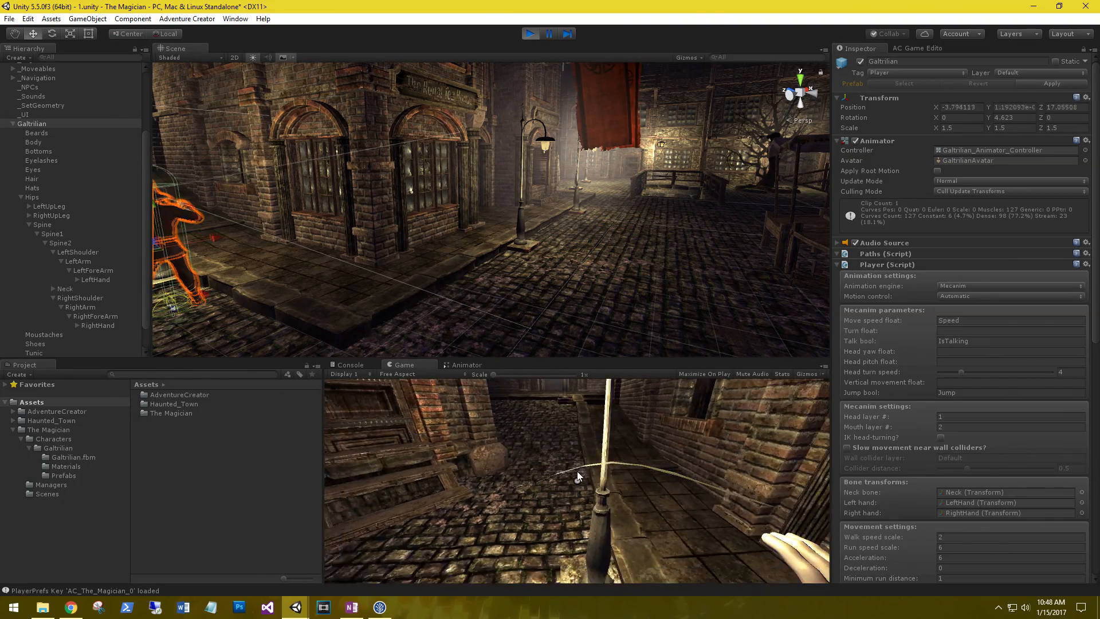
key("s")
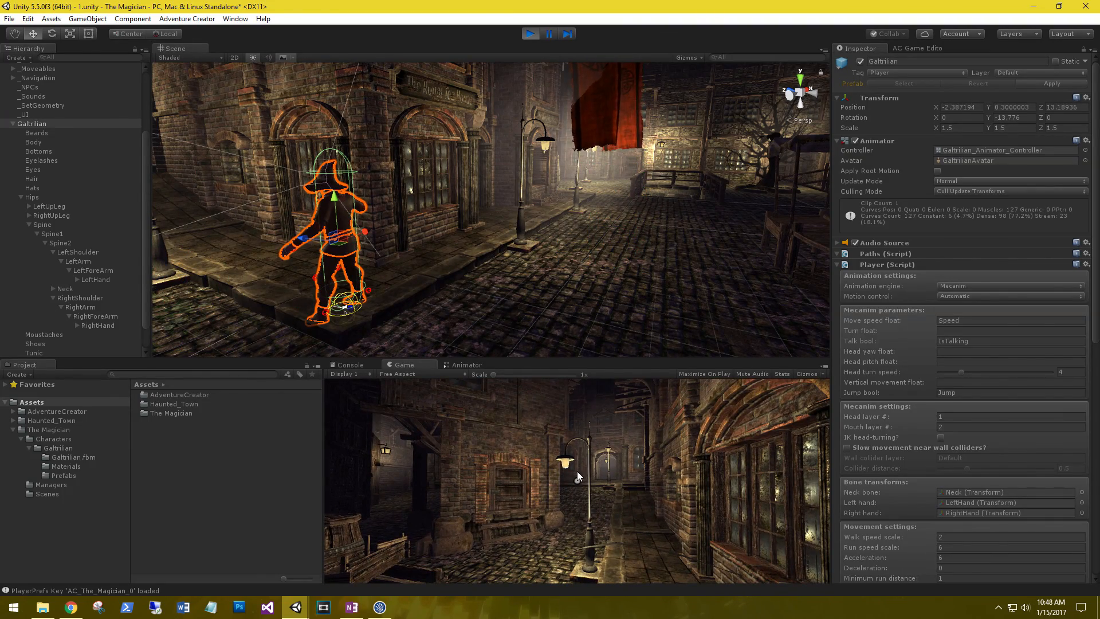